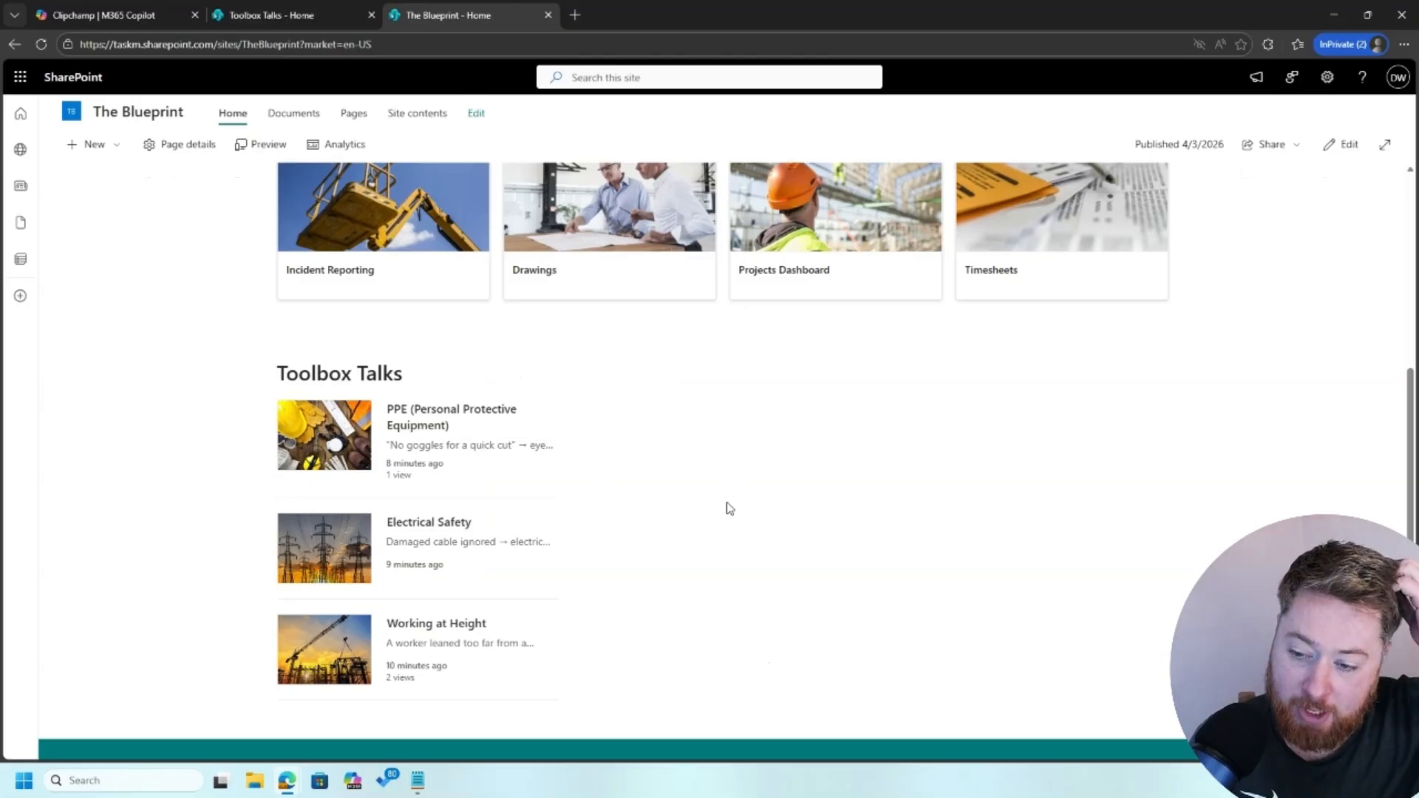
Review the Blueprint home page, then switch it into edit mode
scroll(730, 508, down, 1)
scroll(726, 506, up, 1)
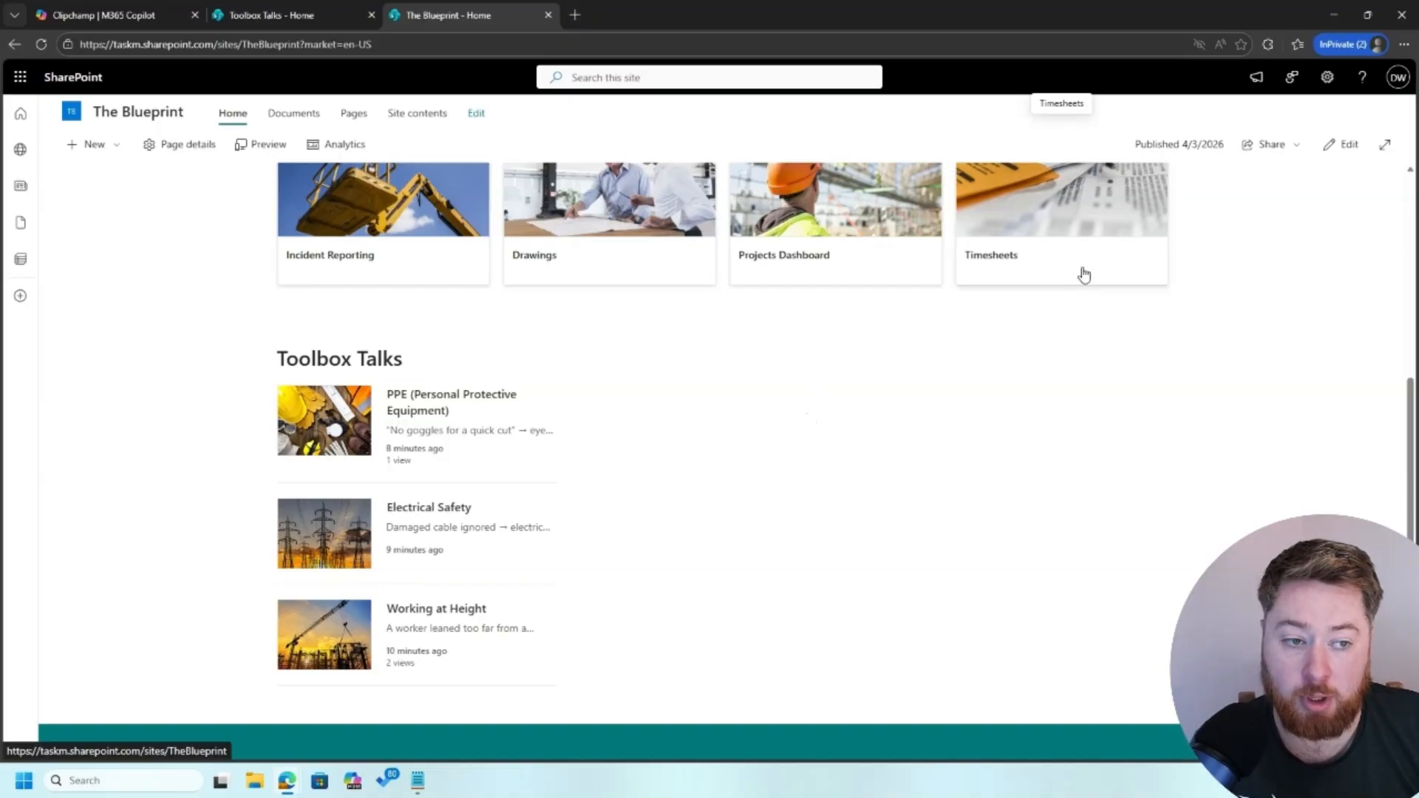
click(1344, 148)
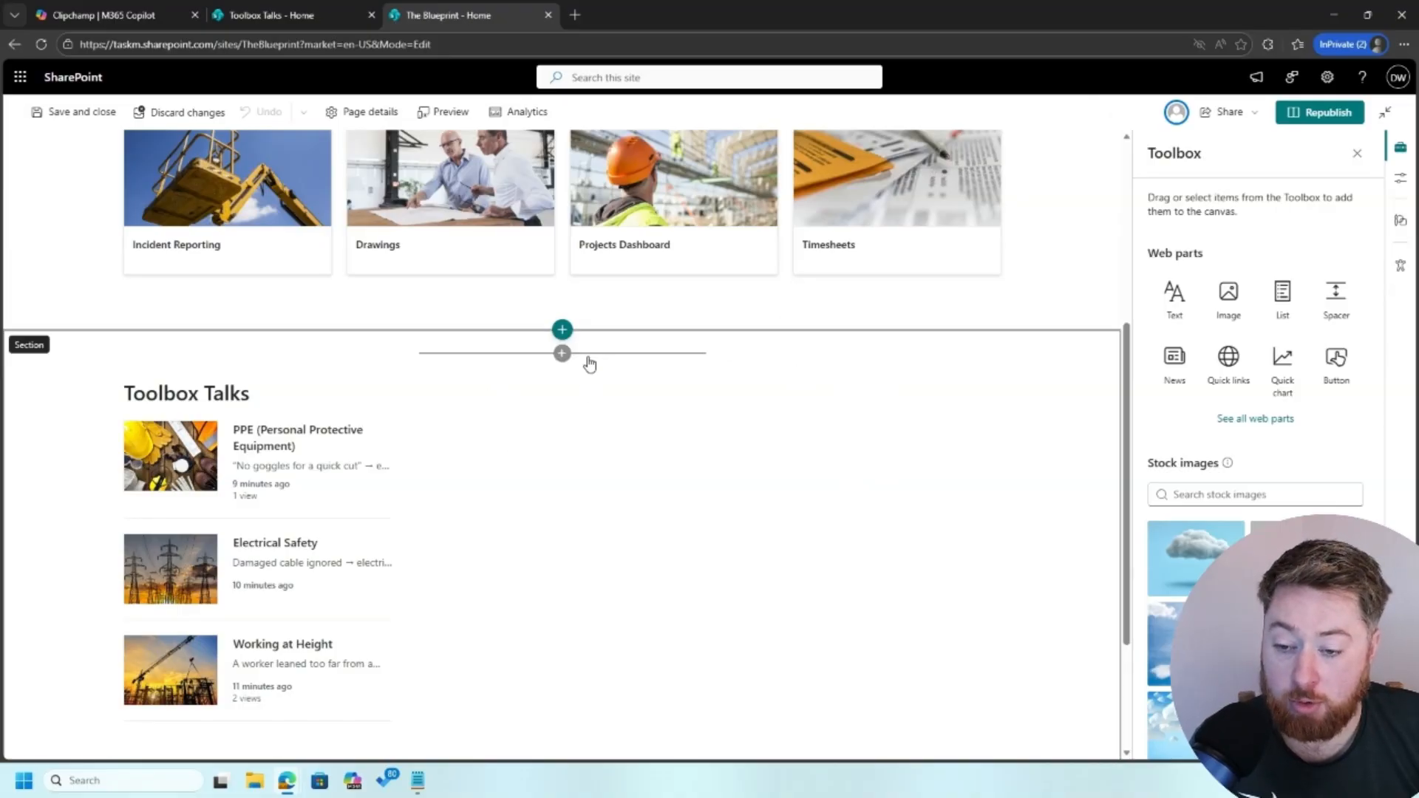
Add a News web part to column two beside Toolbox Talks
click(588, 362)
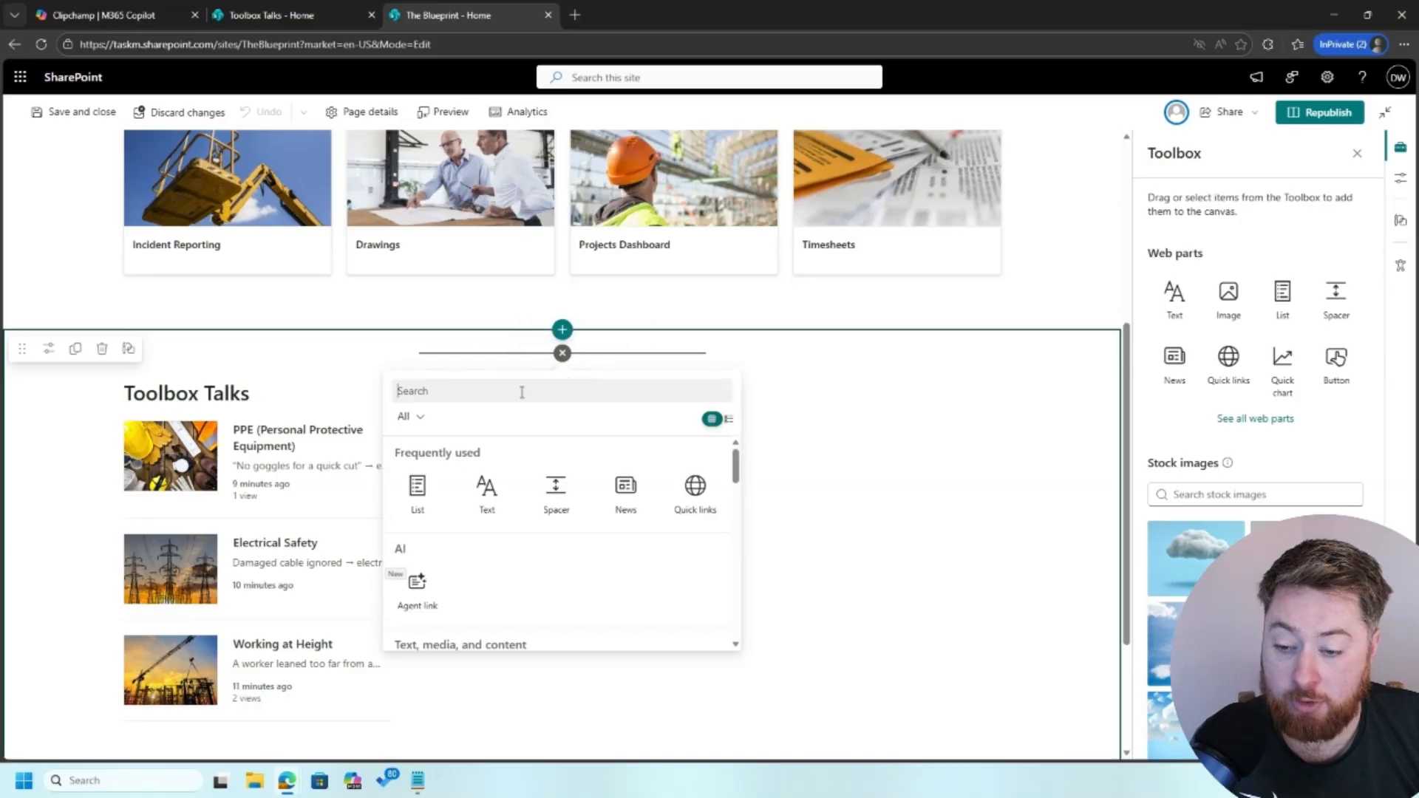
text(r)
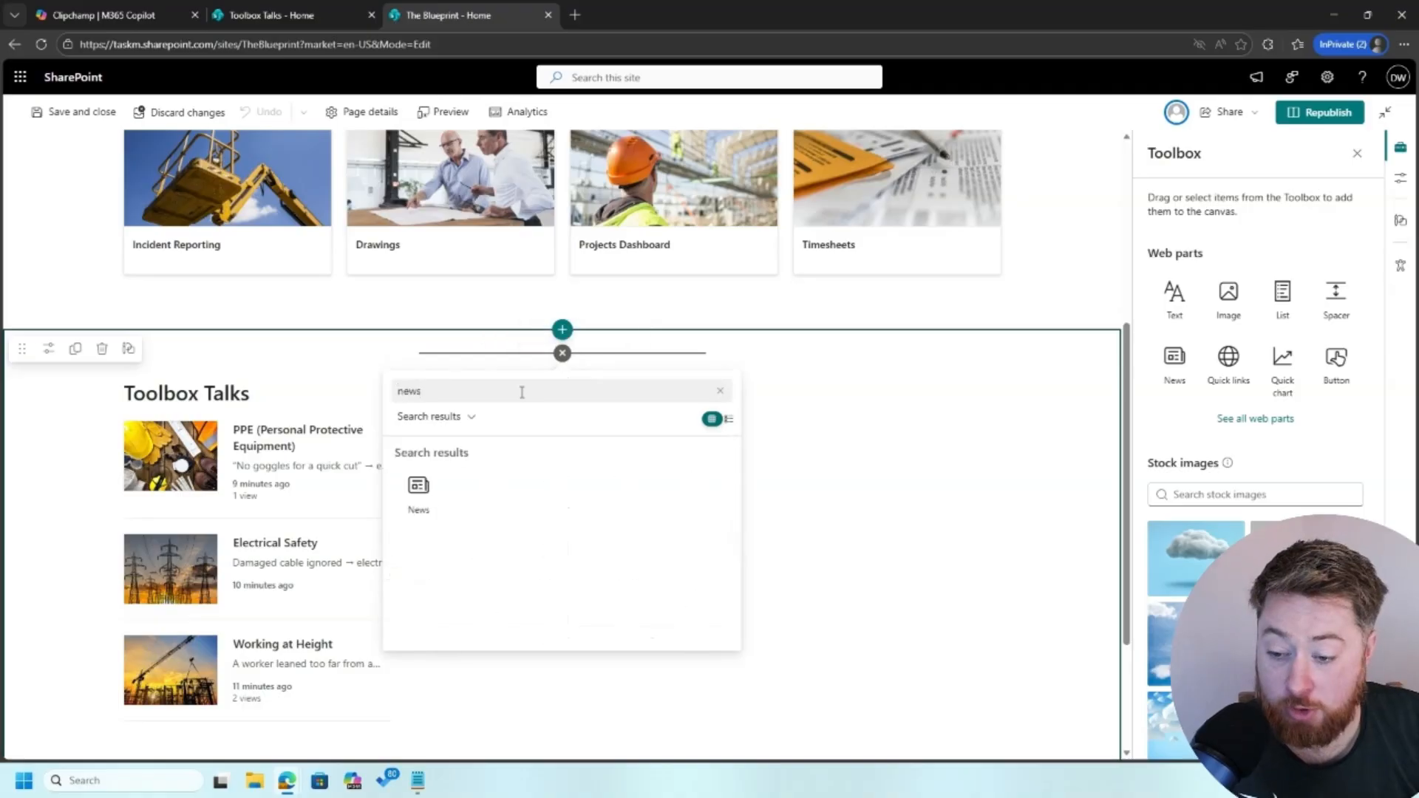
click(425, 492)
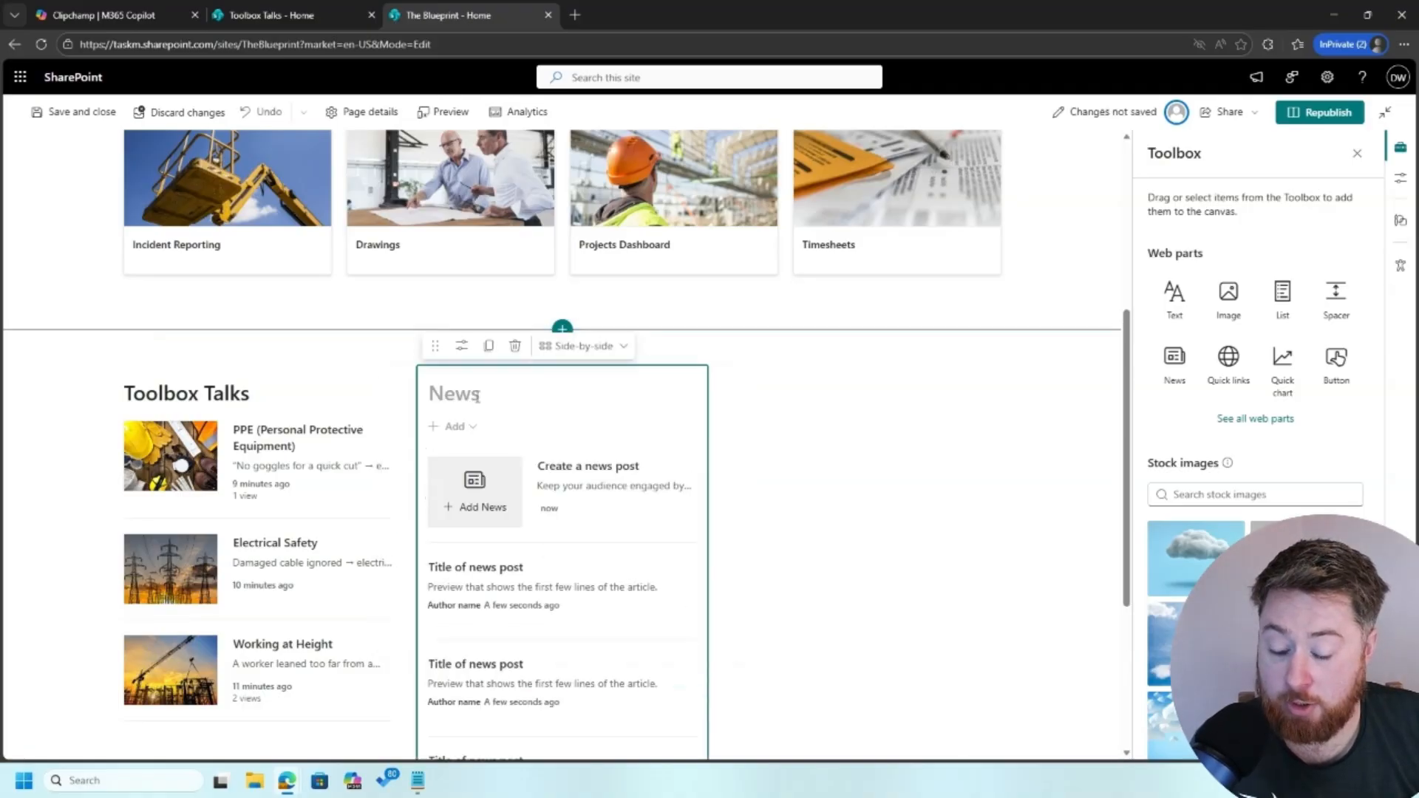
Title the new News web part 'Company News'
click(481, 386)
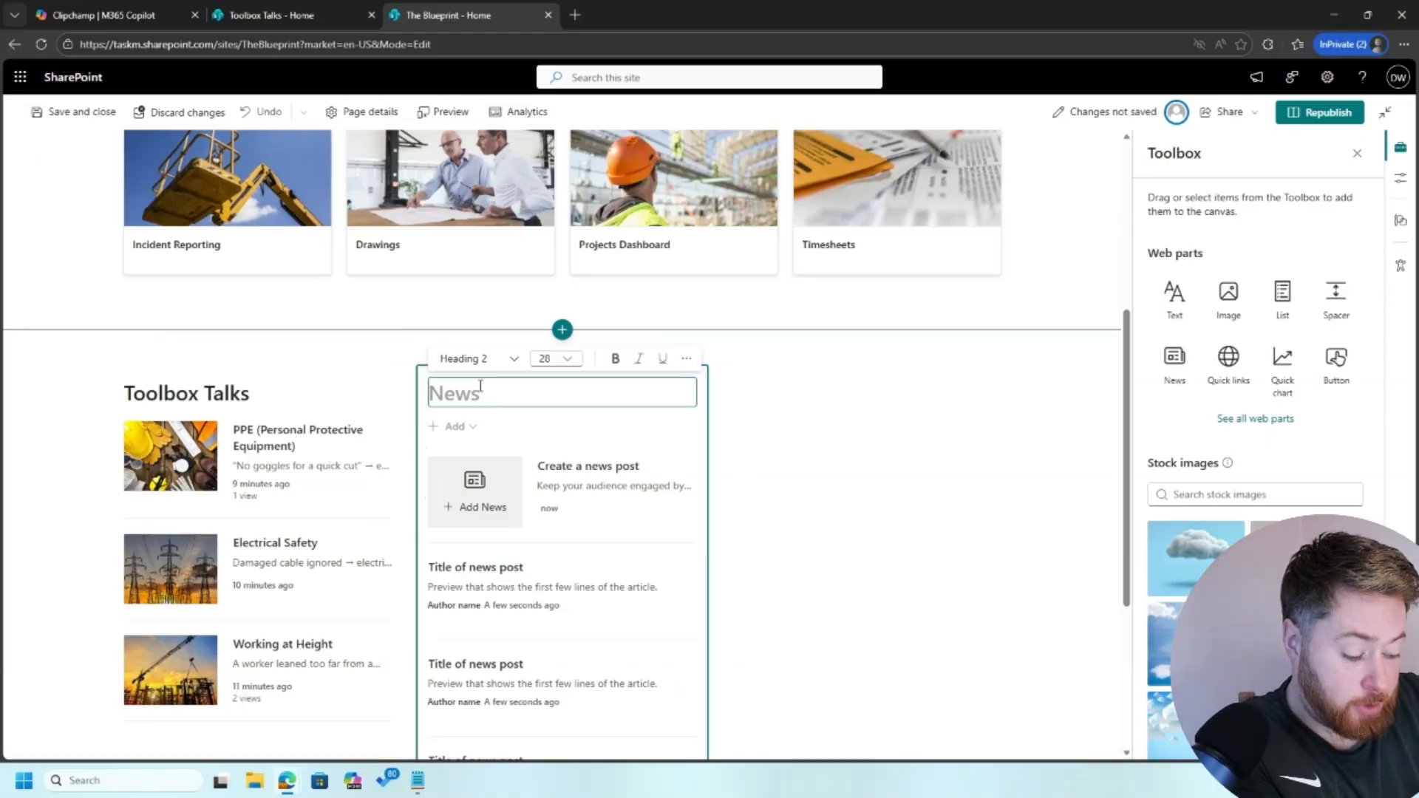
text(Company NE)
key(BackSpace)
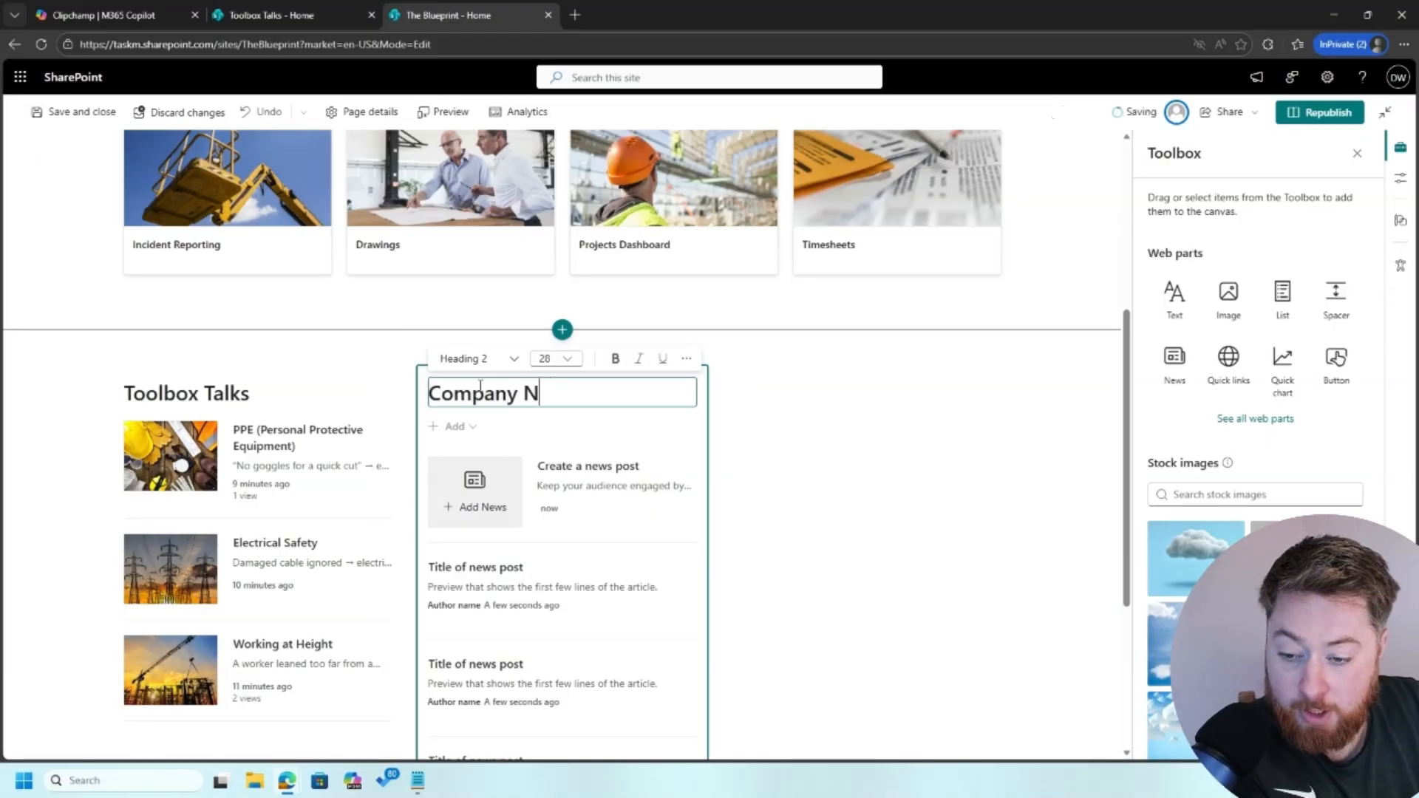
text(ews)
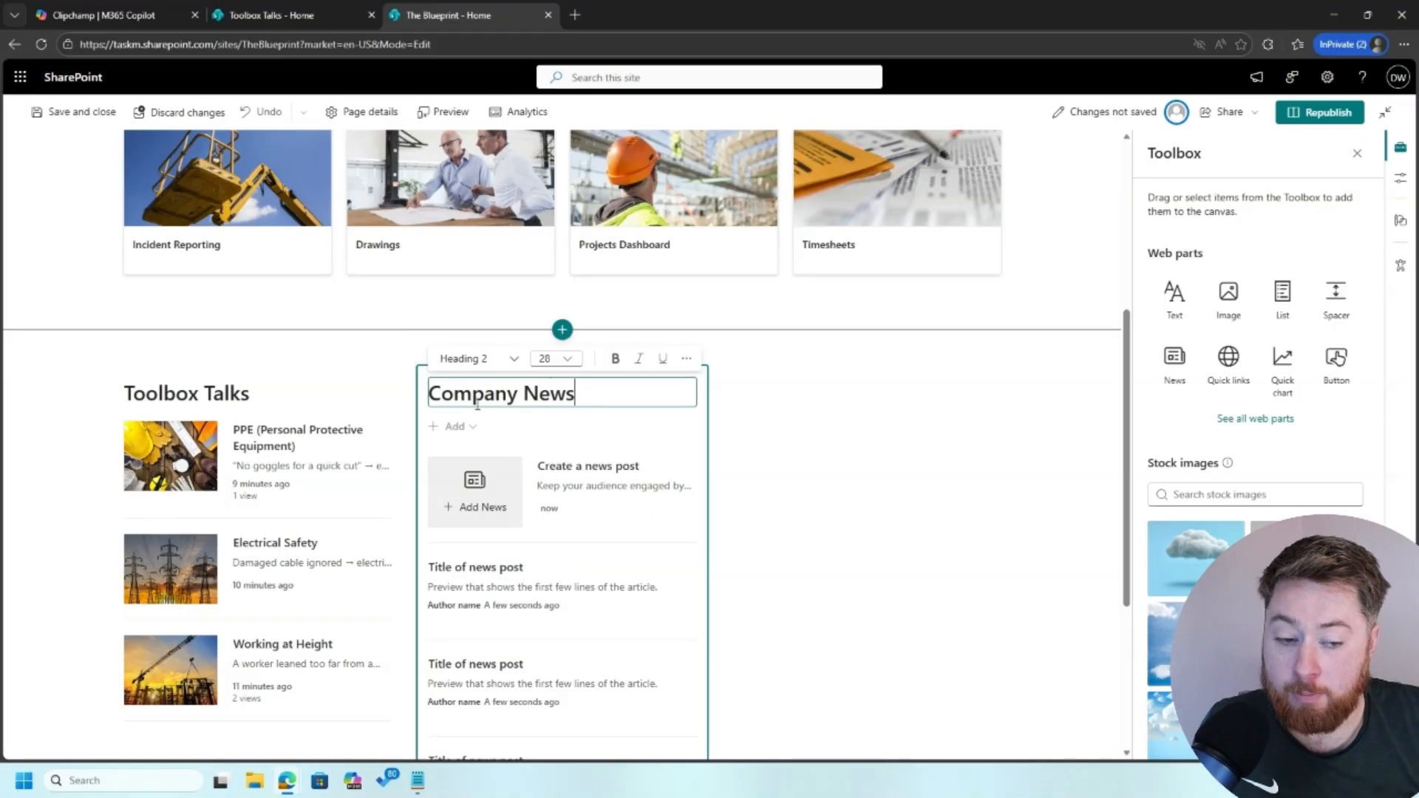
click(840, 395)
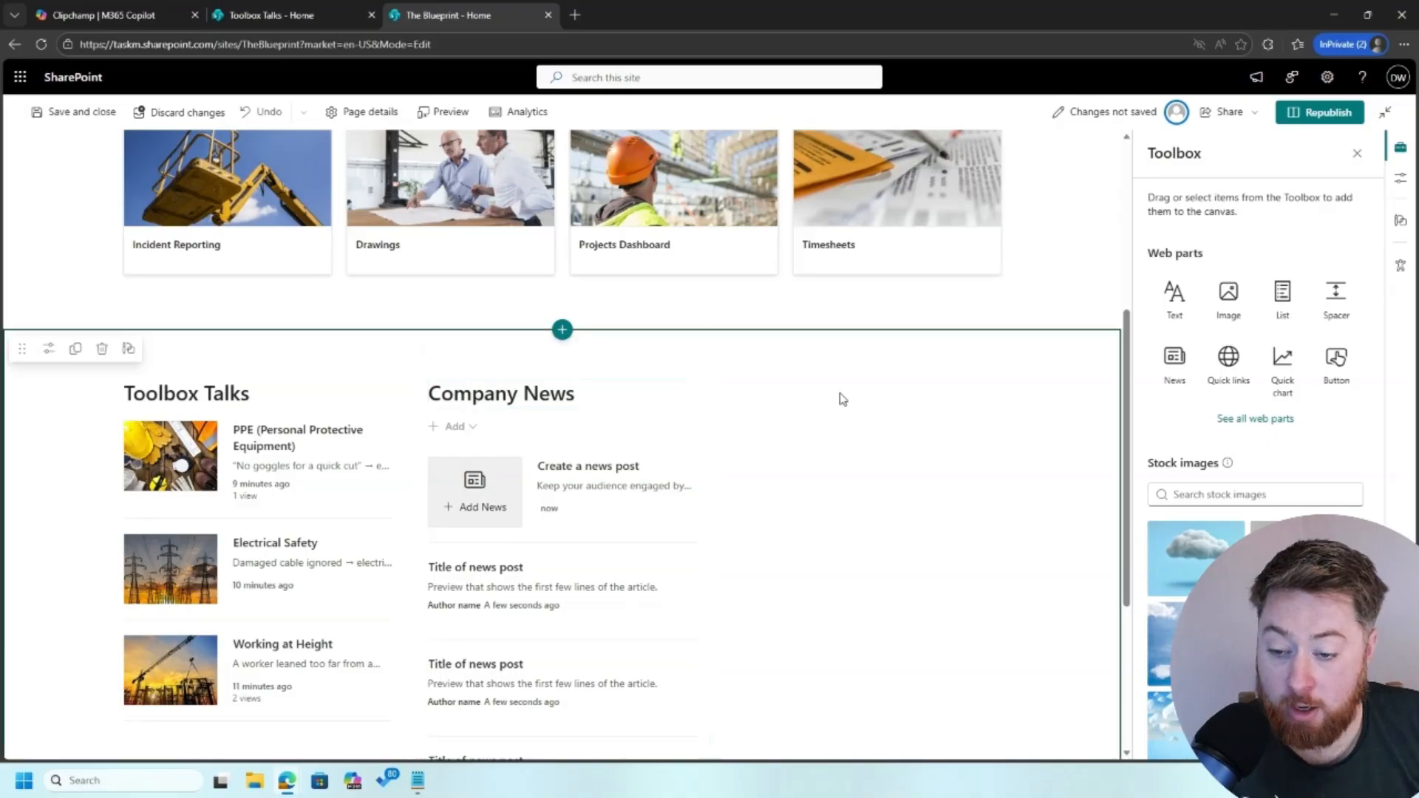
click(534, 404)
Check Toolbox Talks' news source, then reopen Company News settings showing source 'This site'
click(463, 262)
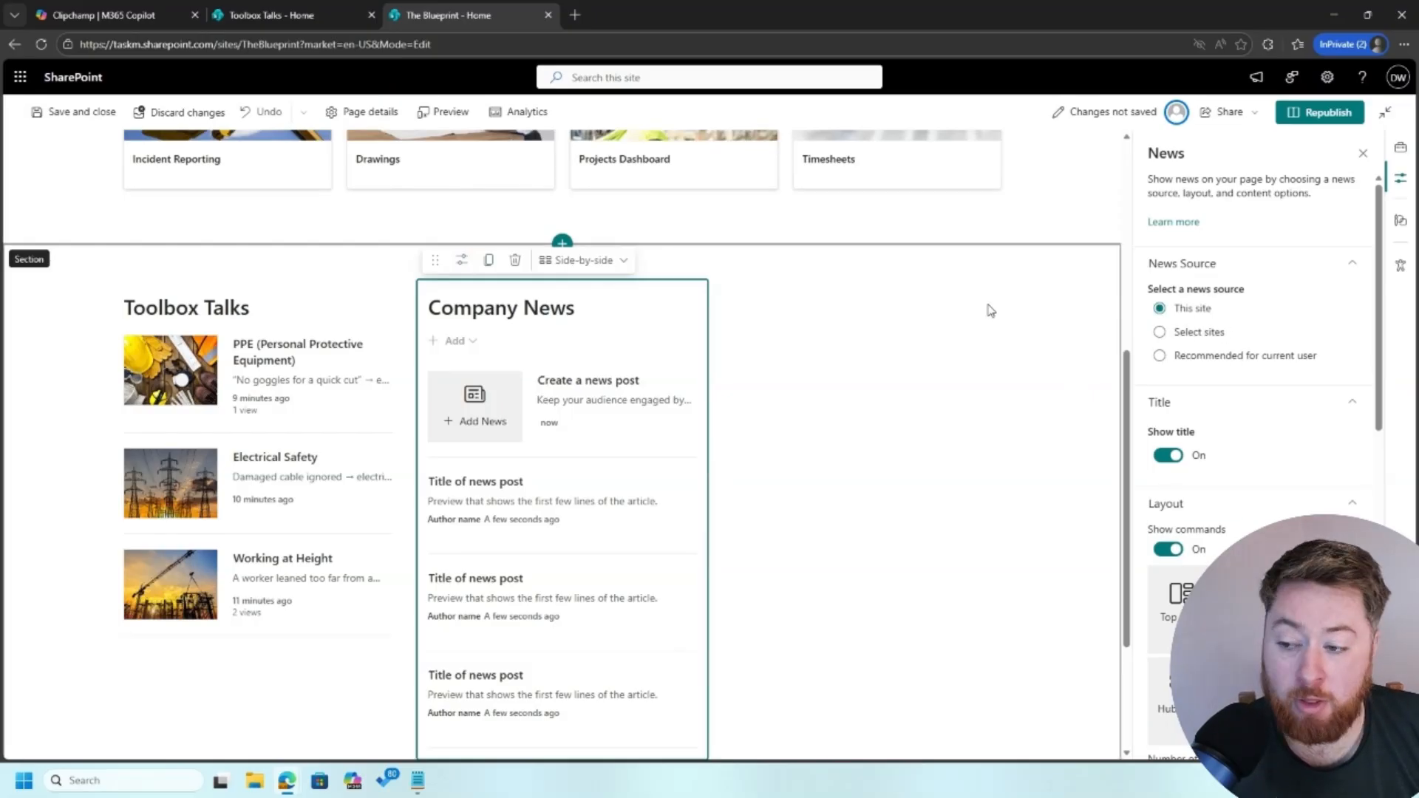
click(223, 317)
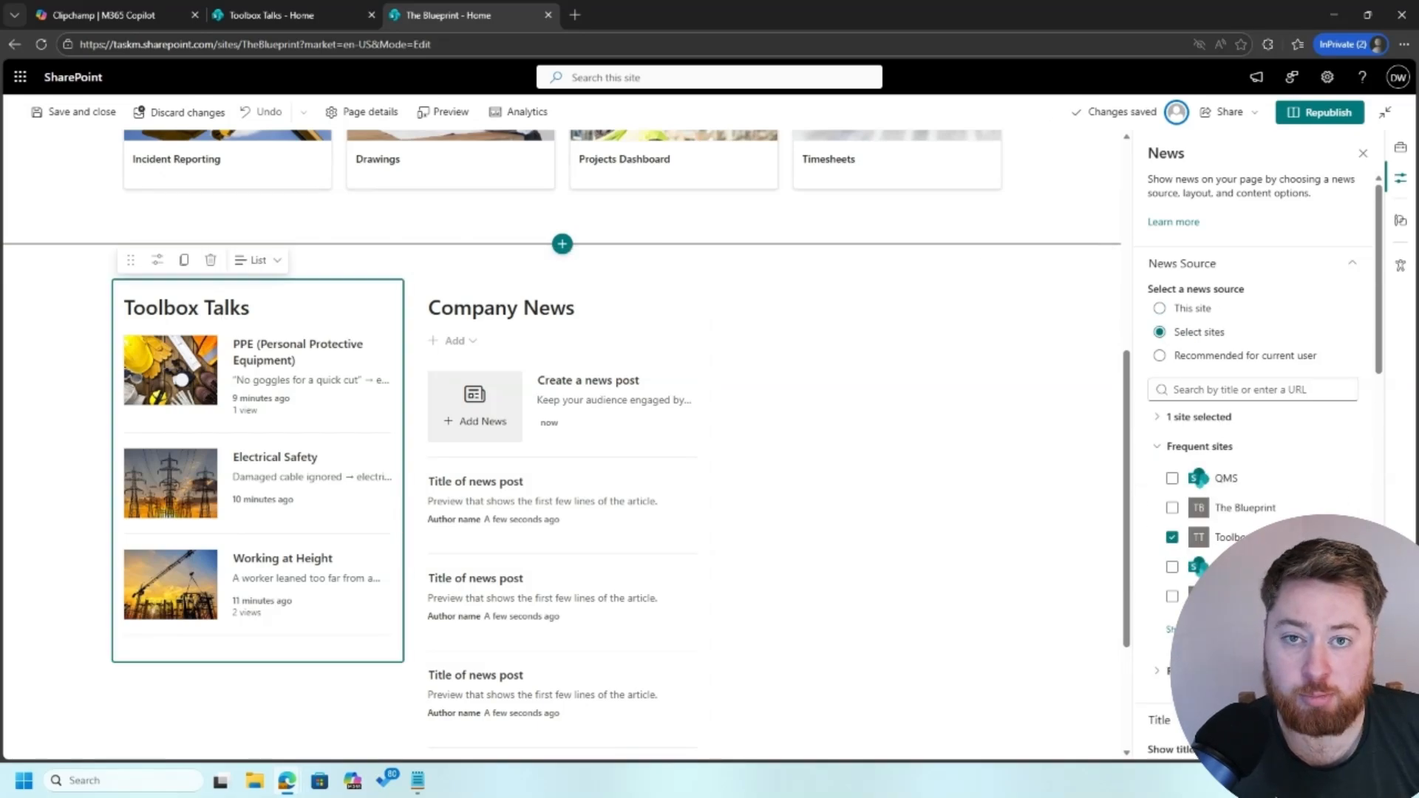
click(520, 304)
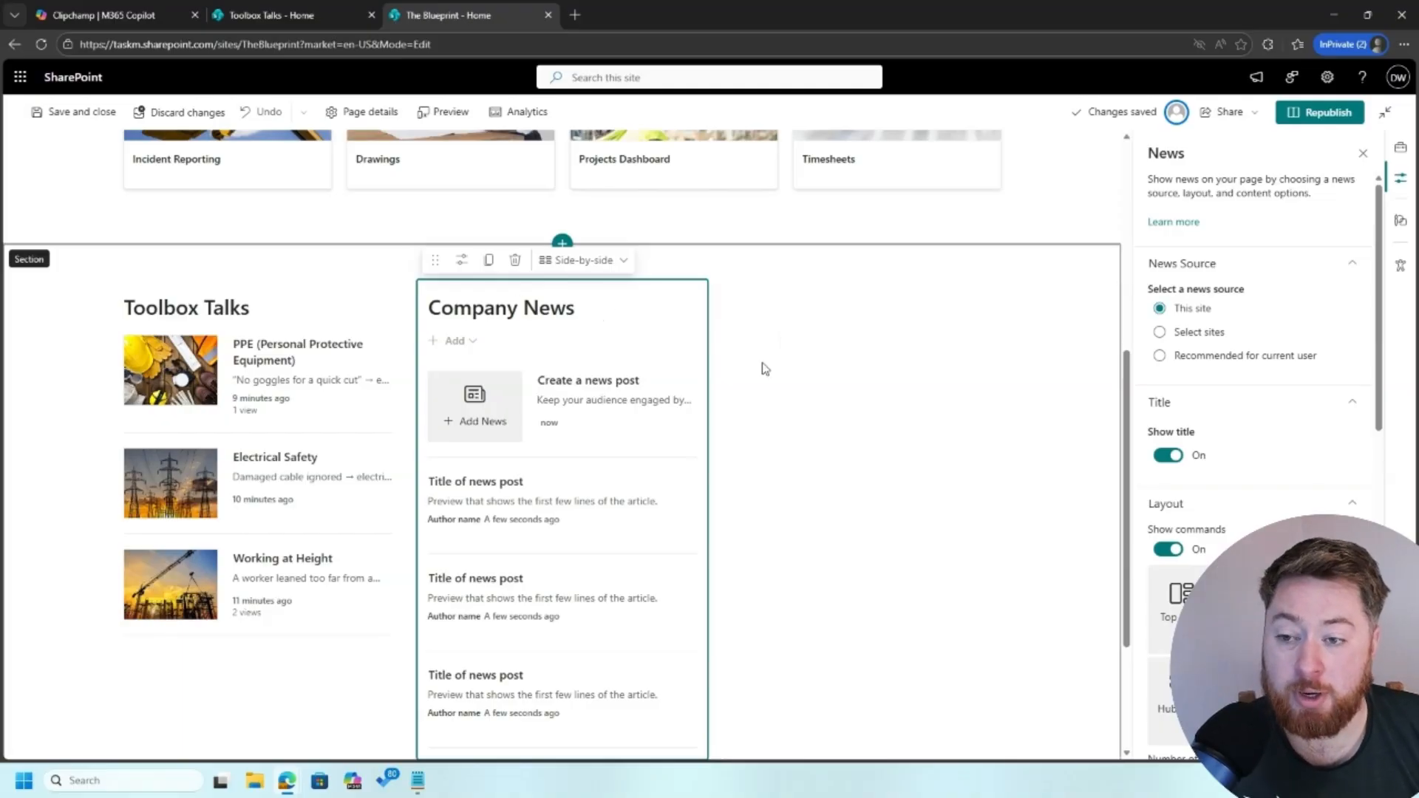
scroll(761, 362, up, 6)
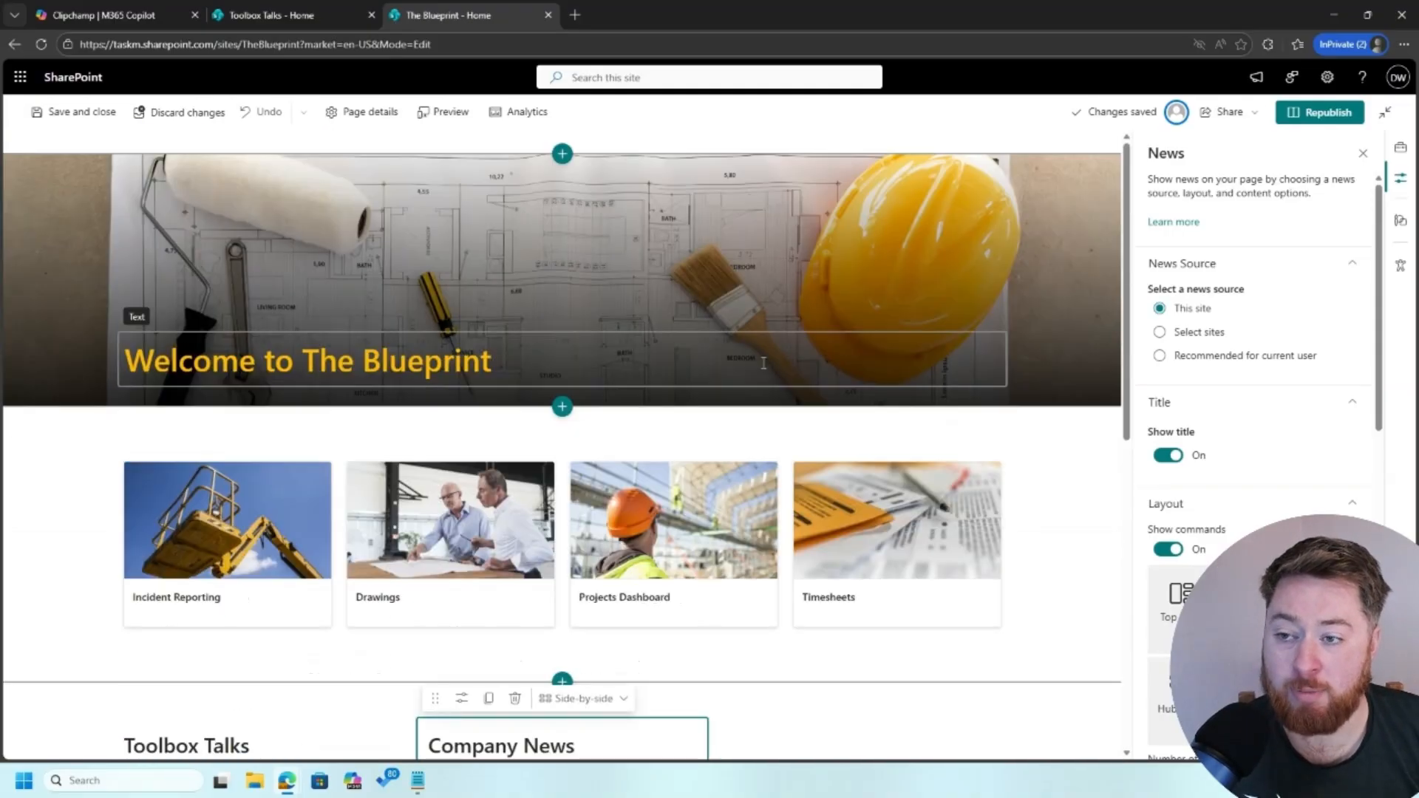
scroll(762, 363, down, 3)
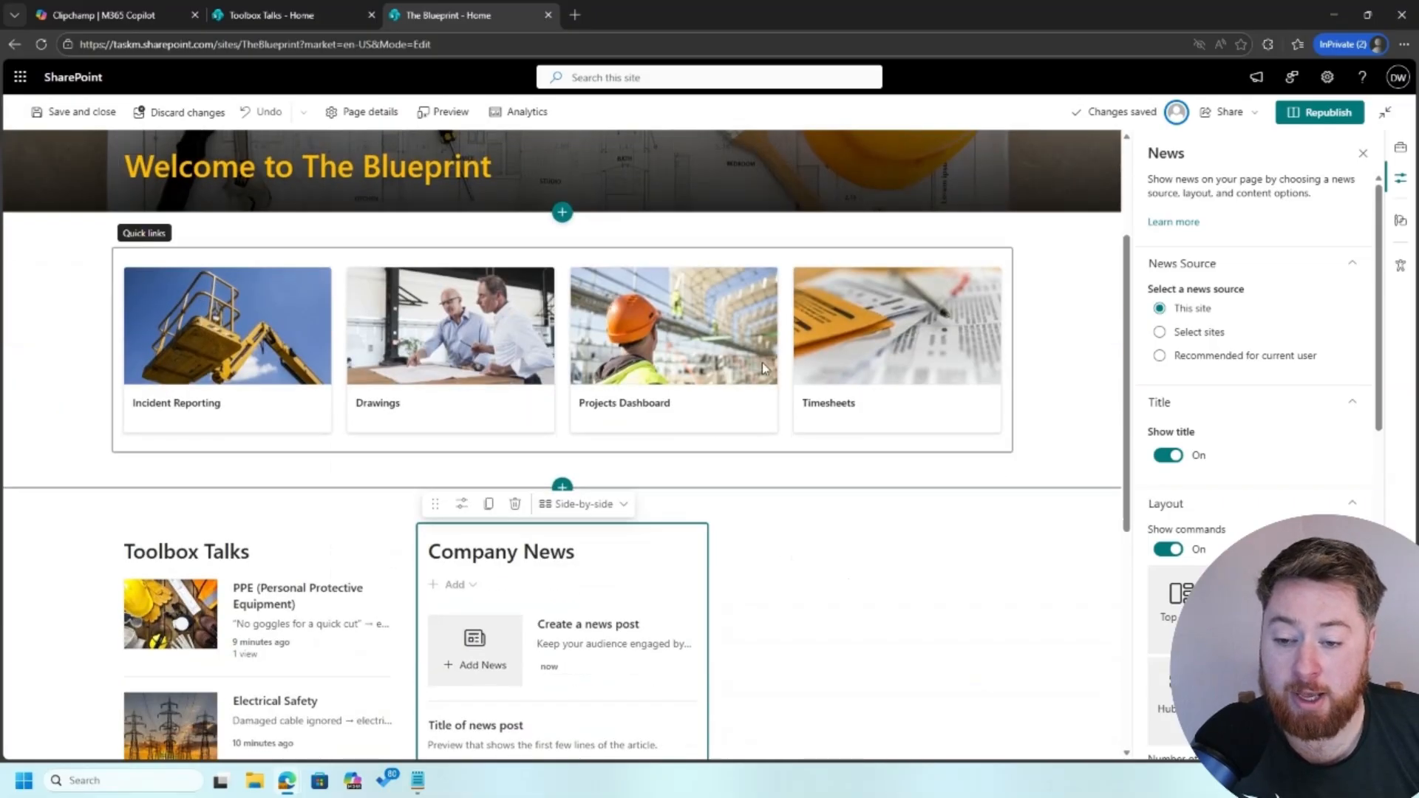
scroll(727, 608, down, 4)
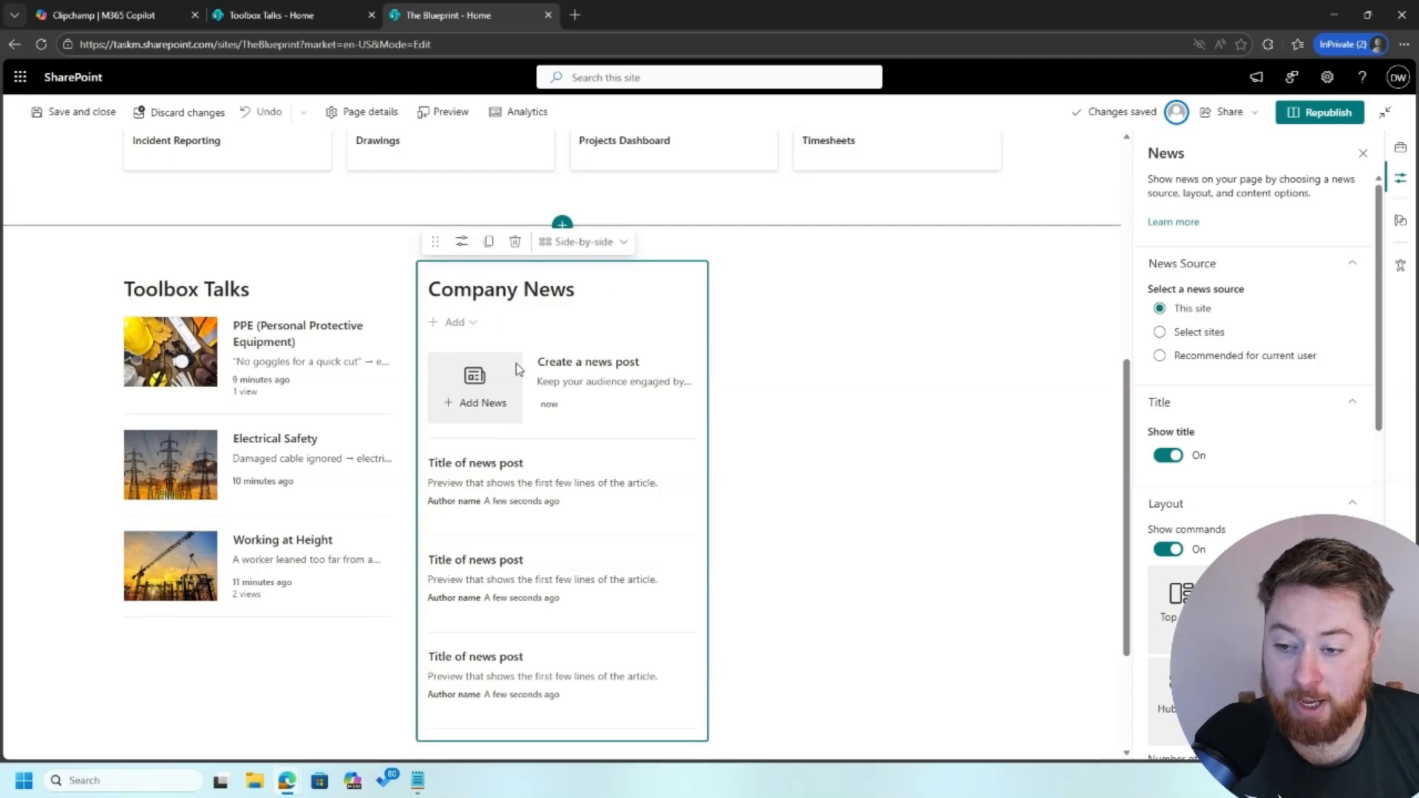
Drag Company News to place a copy of the news web part in the right column
drag(435, 242, 817, 297)
scroll(706, 423, down, 2)
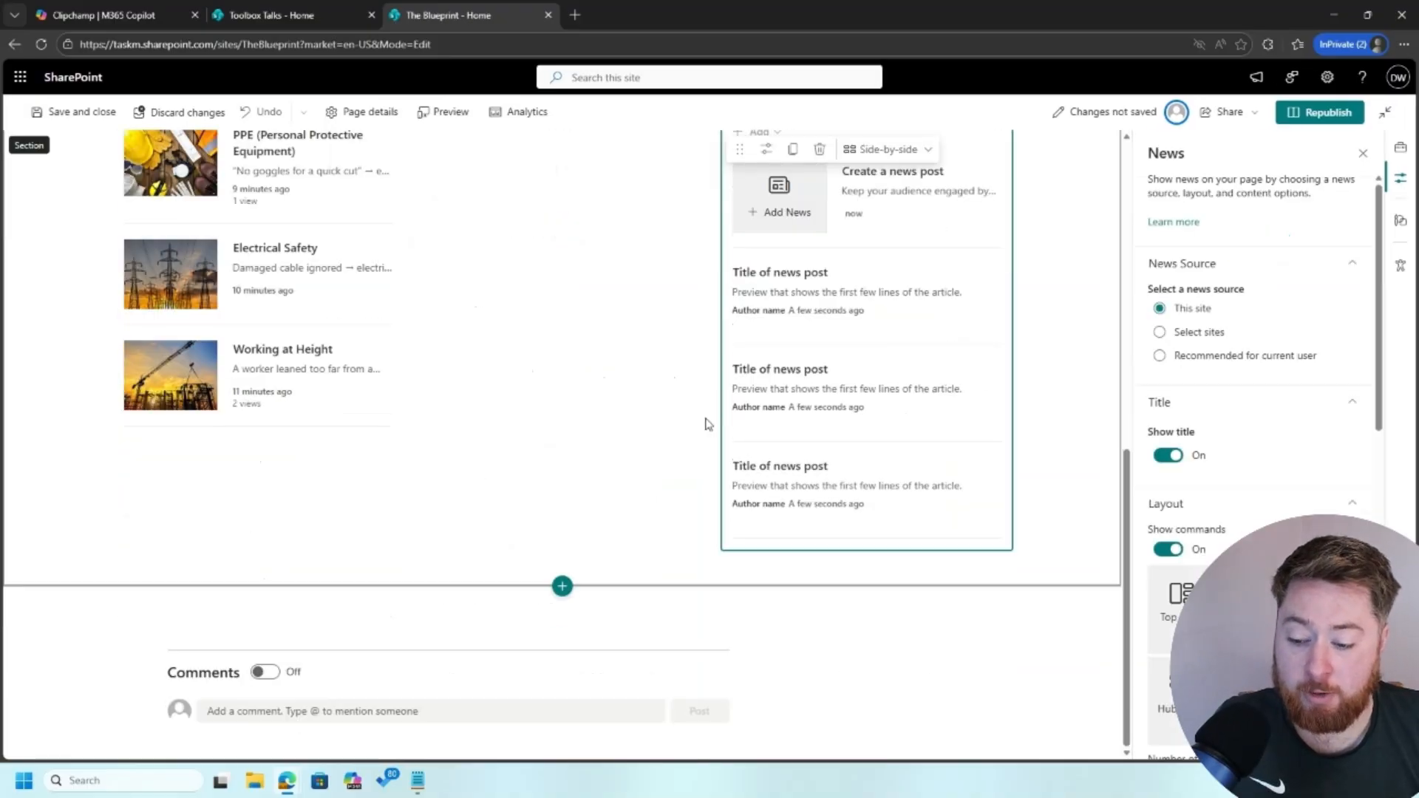
scroll(708, 423, up, 4)
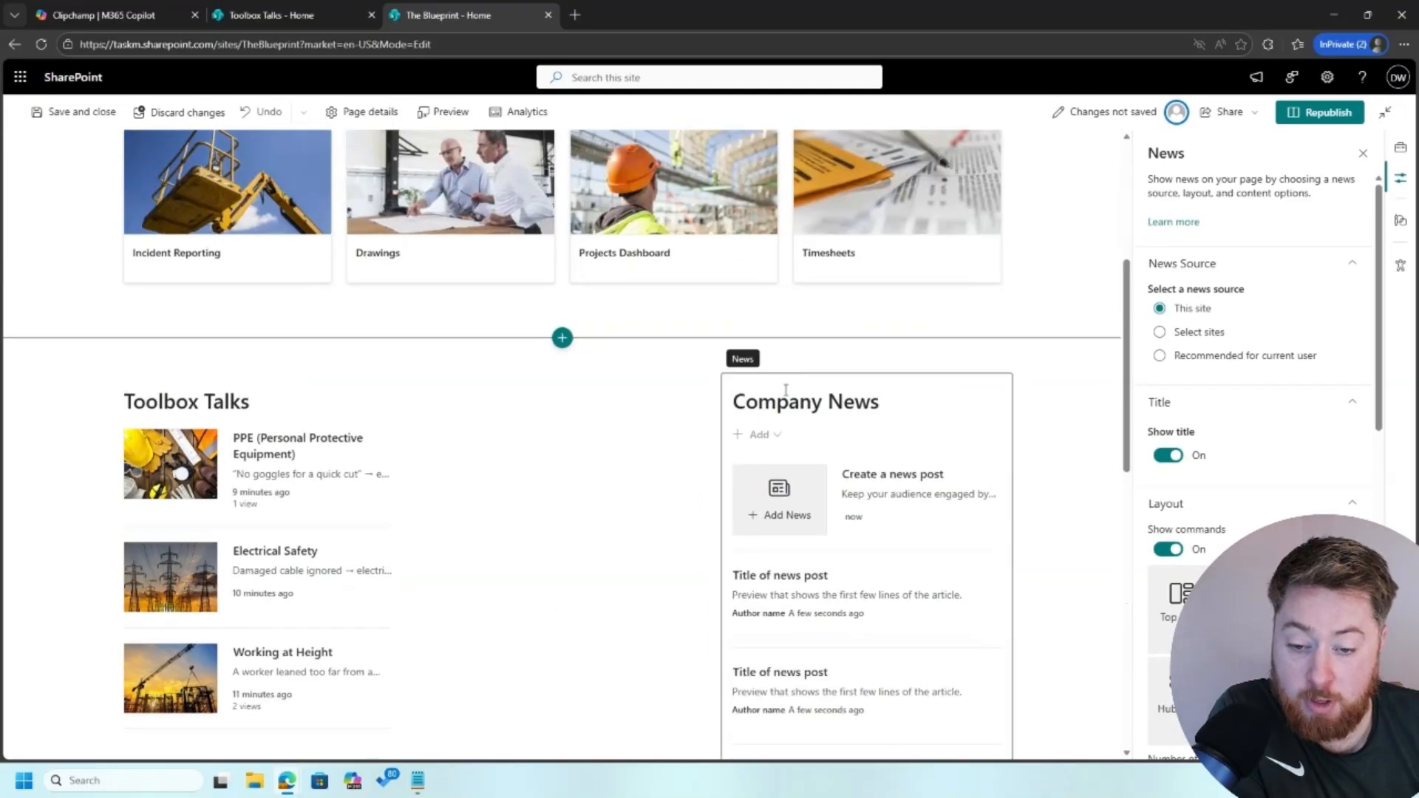
scroll(740, 362, down, 1)
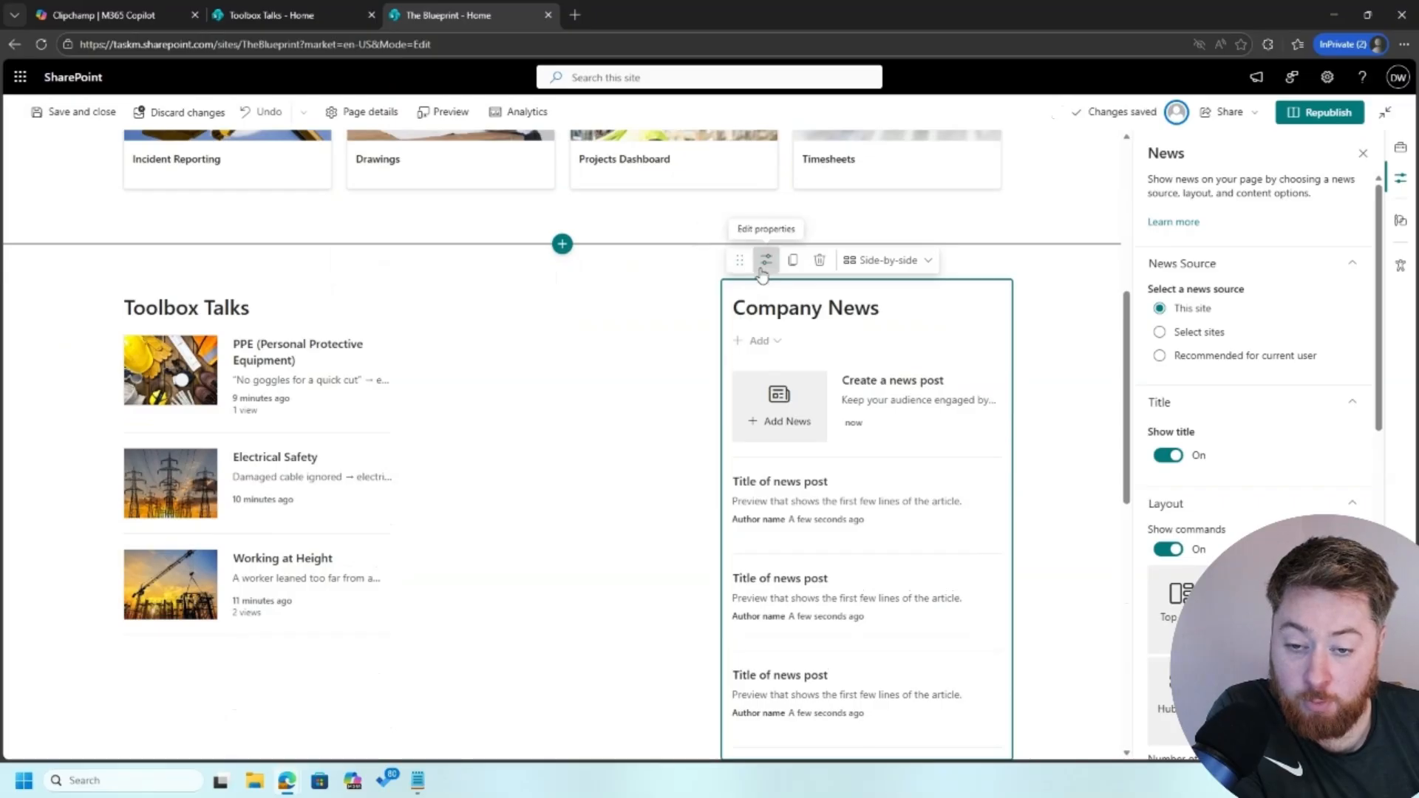
drag(740, 262, 529, 304)
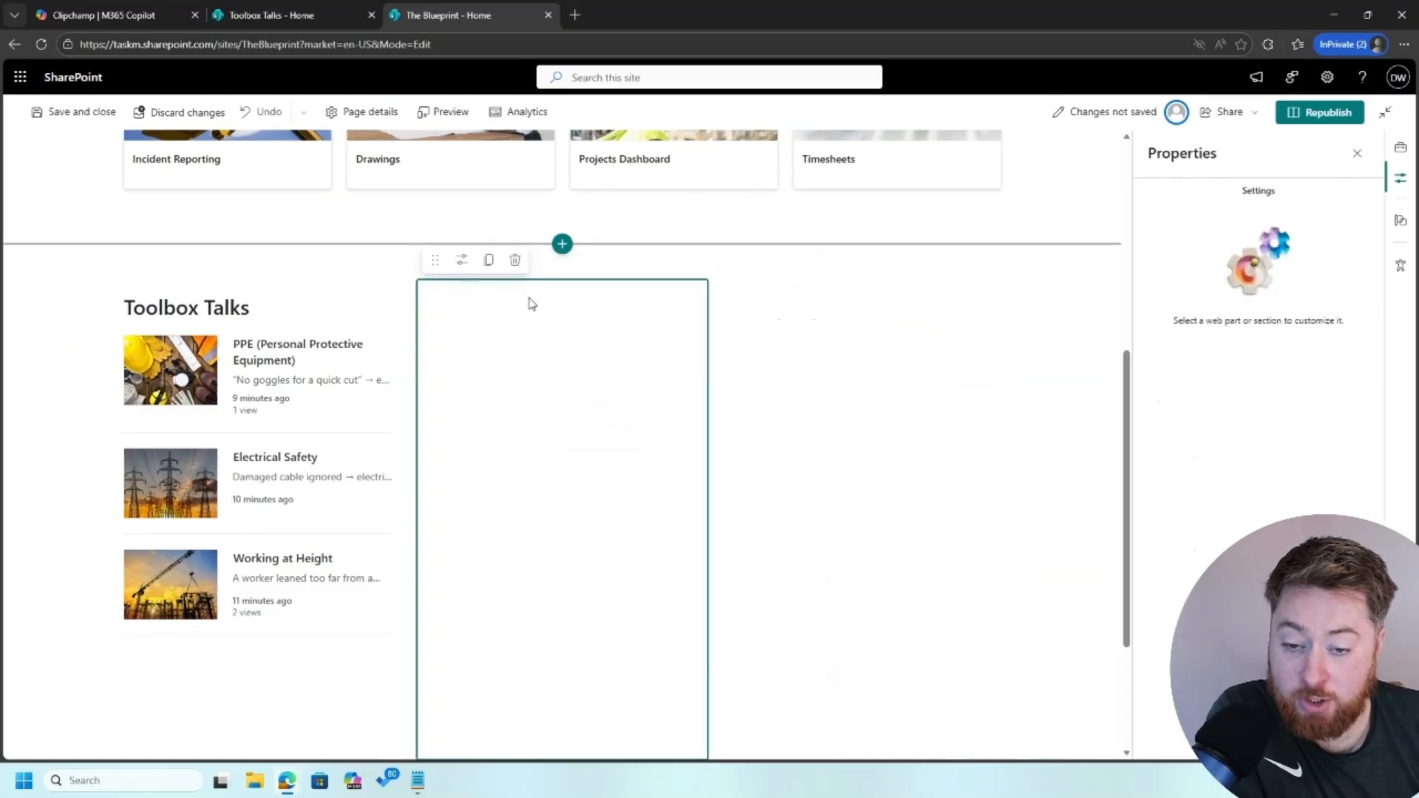
Retitle the right-hand news web part 'Employee of the Month'
click(764, 309)
triple_click(765, 305)
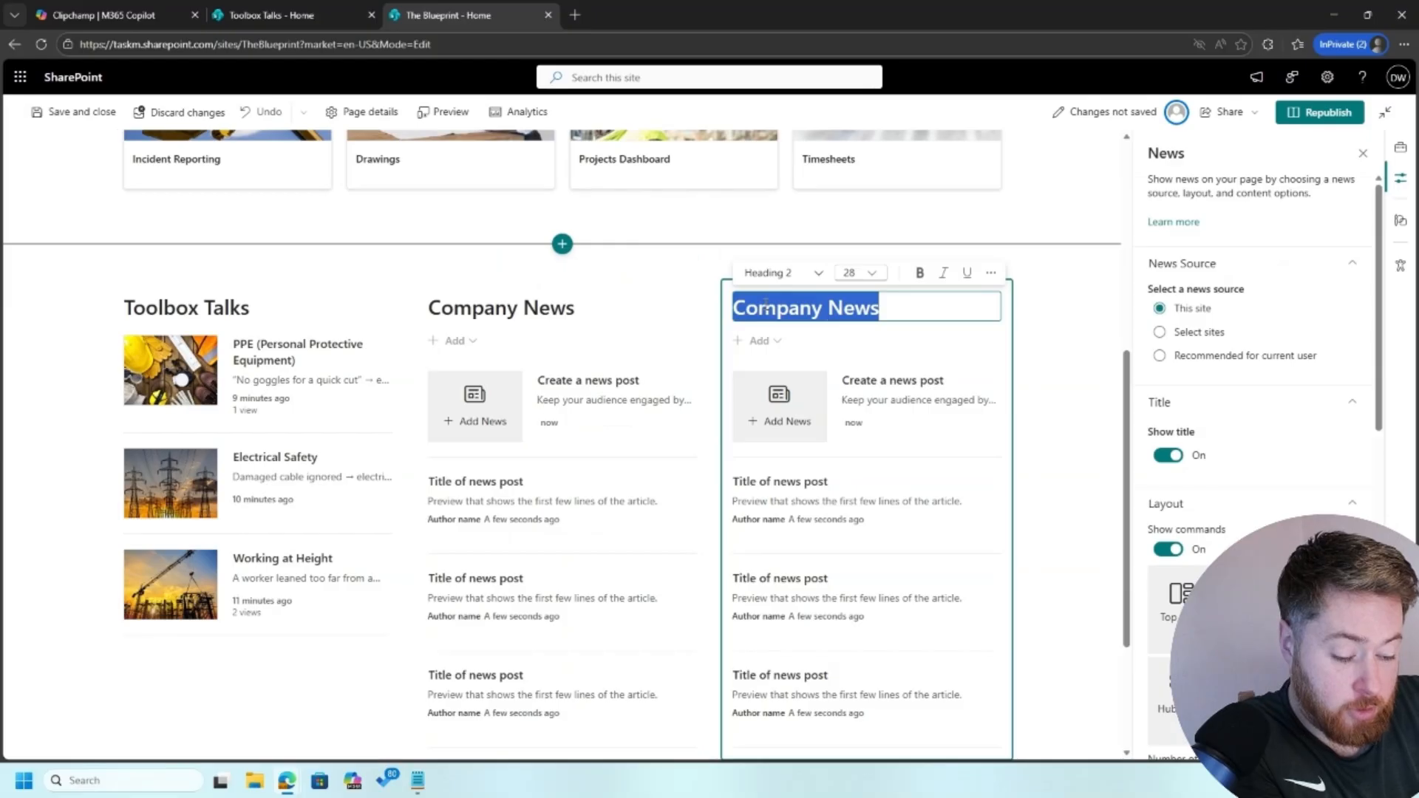
text(Emplo)
key(BackSpace)
key(BackSpace)
key(BackSpace)
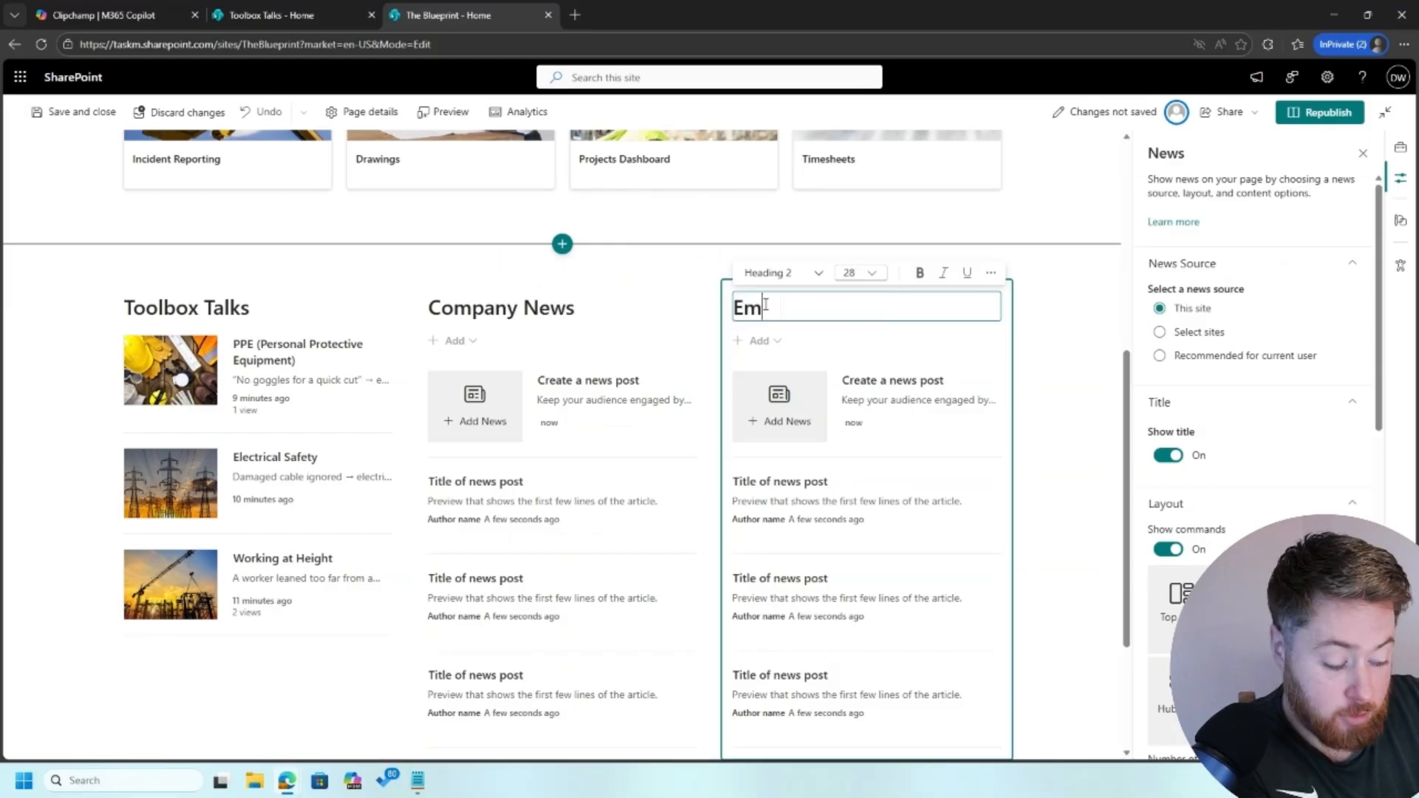
text(ployee of )
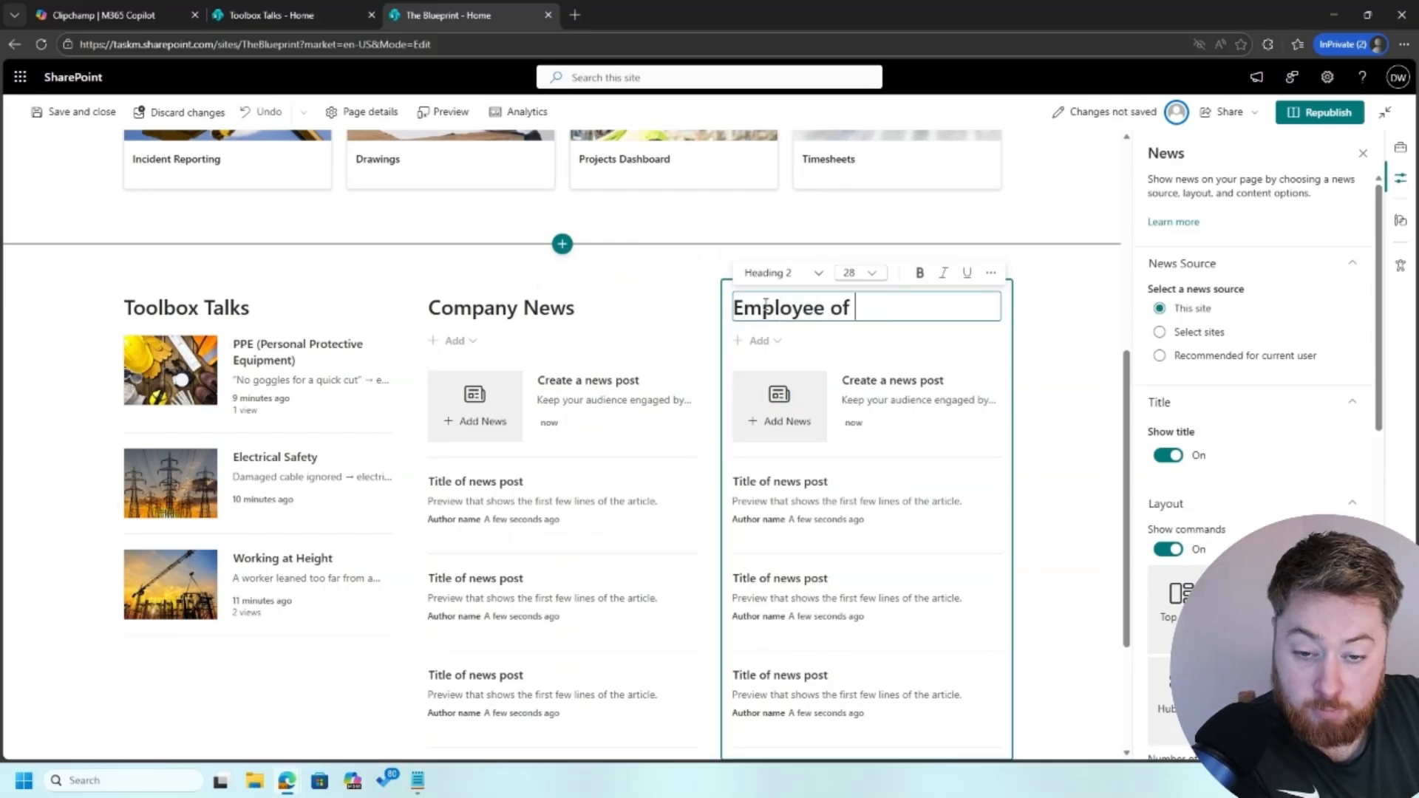
text(the Month)
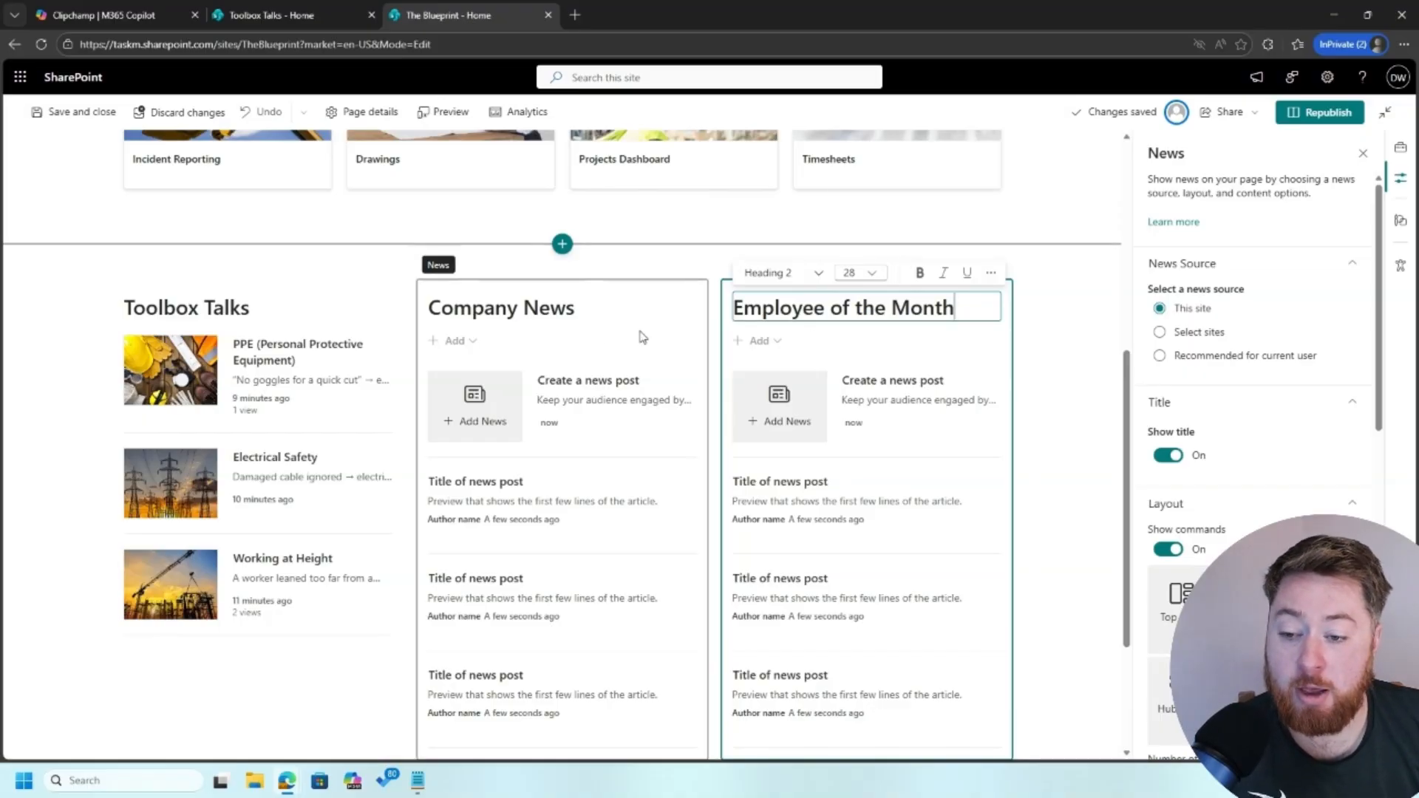
click(593, 333)
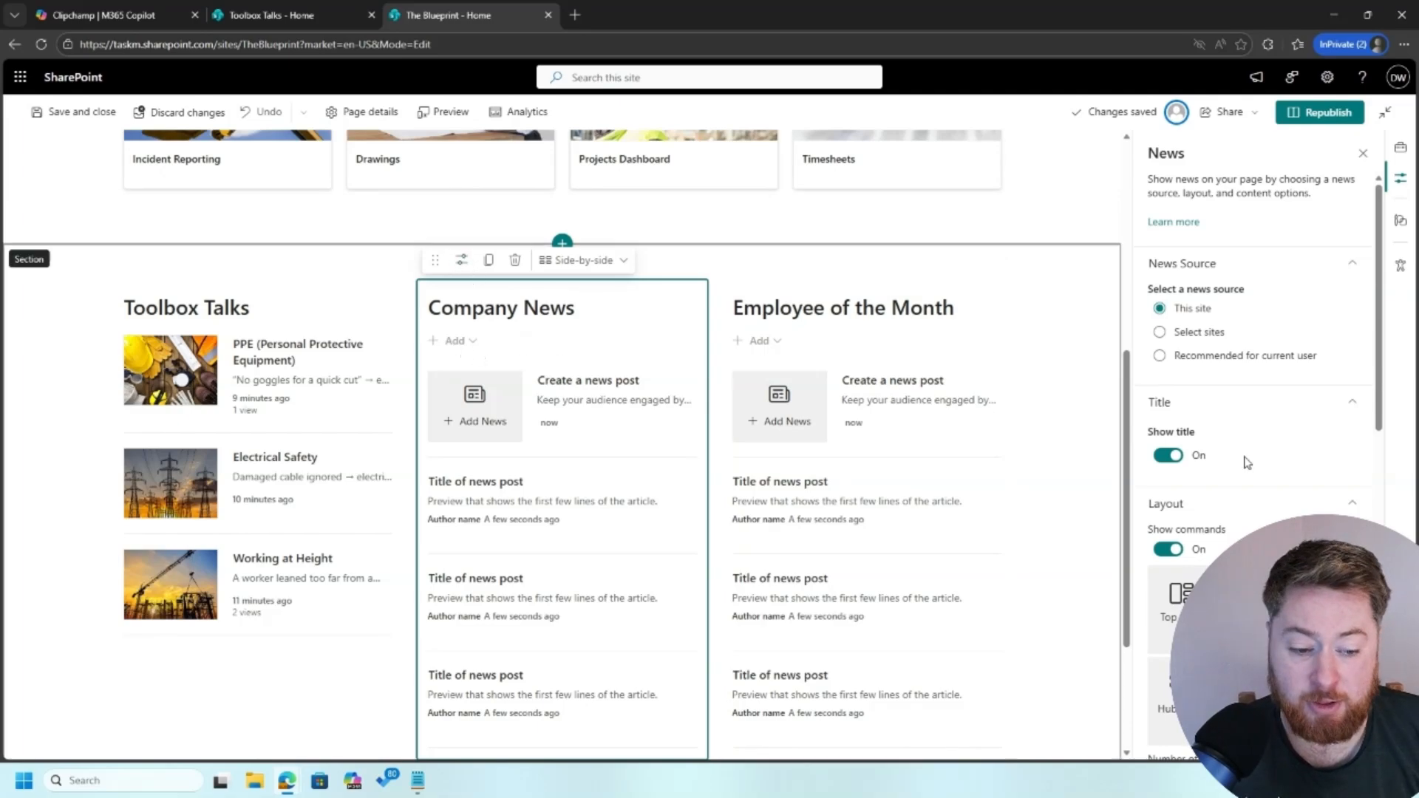
Turn Show commands off on Company News and Employee of the Month, keep titles on, and republish
click(1168, 455)
click(792, 334)
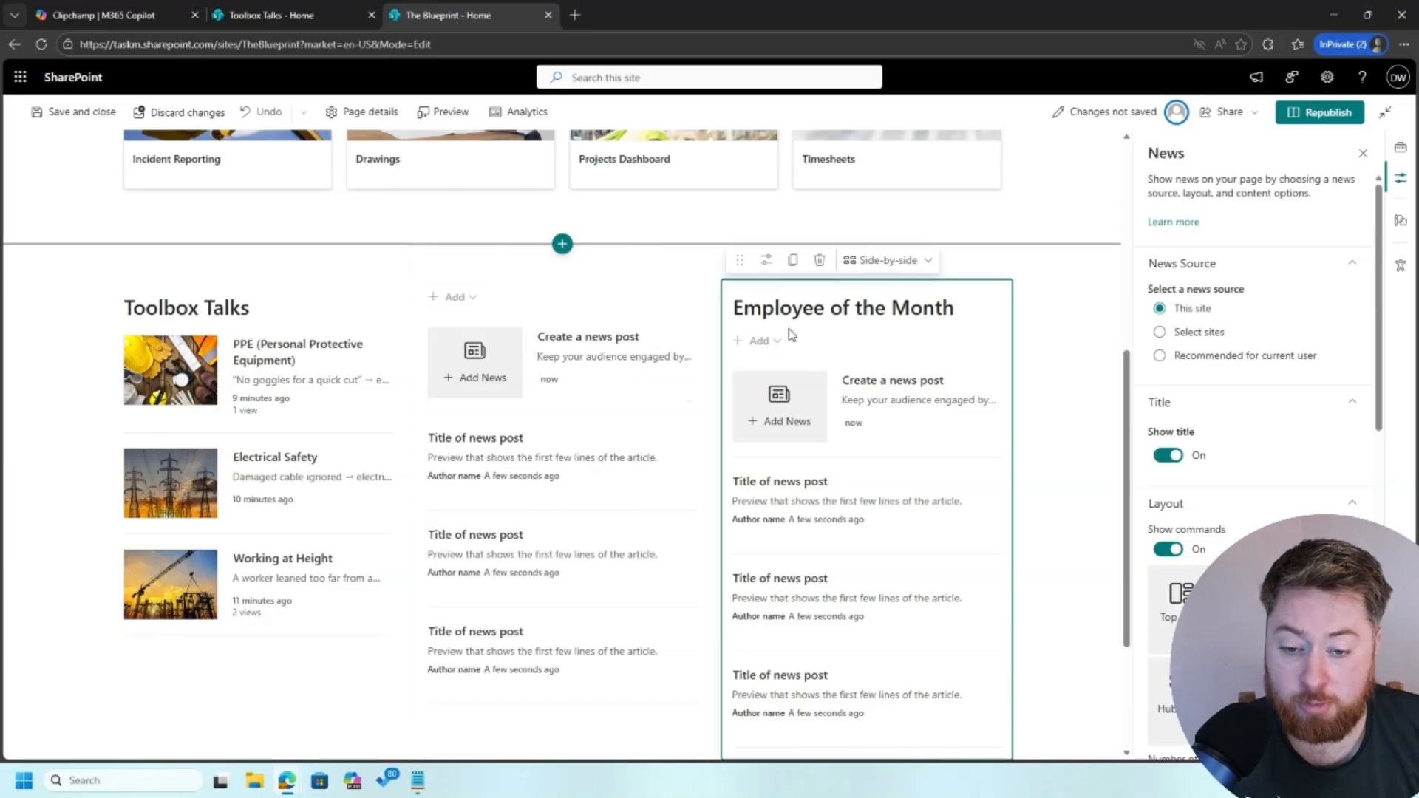
drag(761, 260, 801, 314)
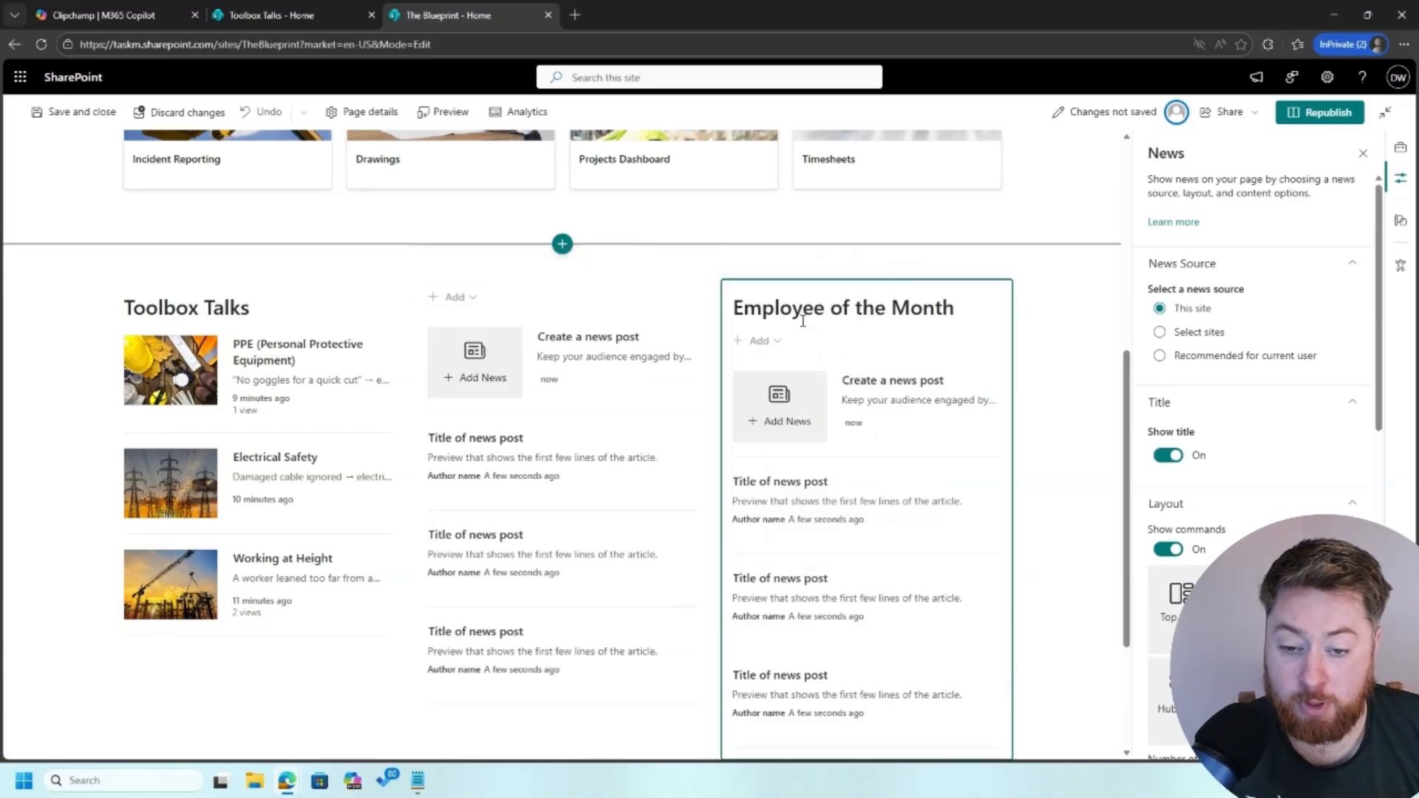
click(523, 301)
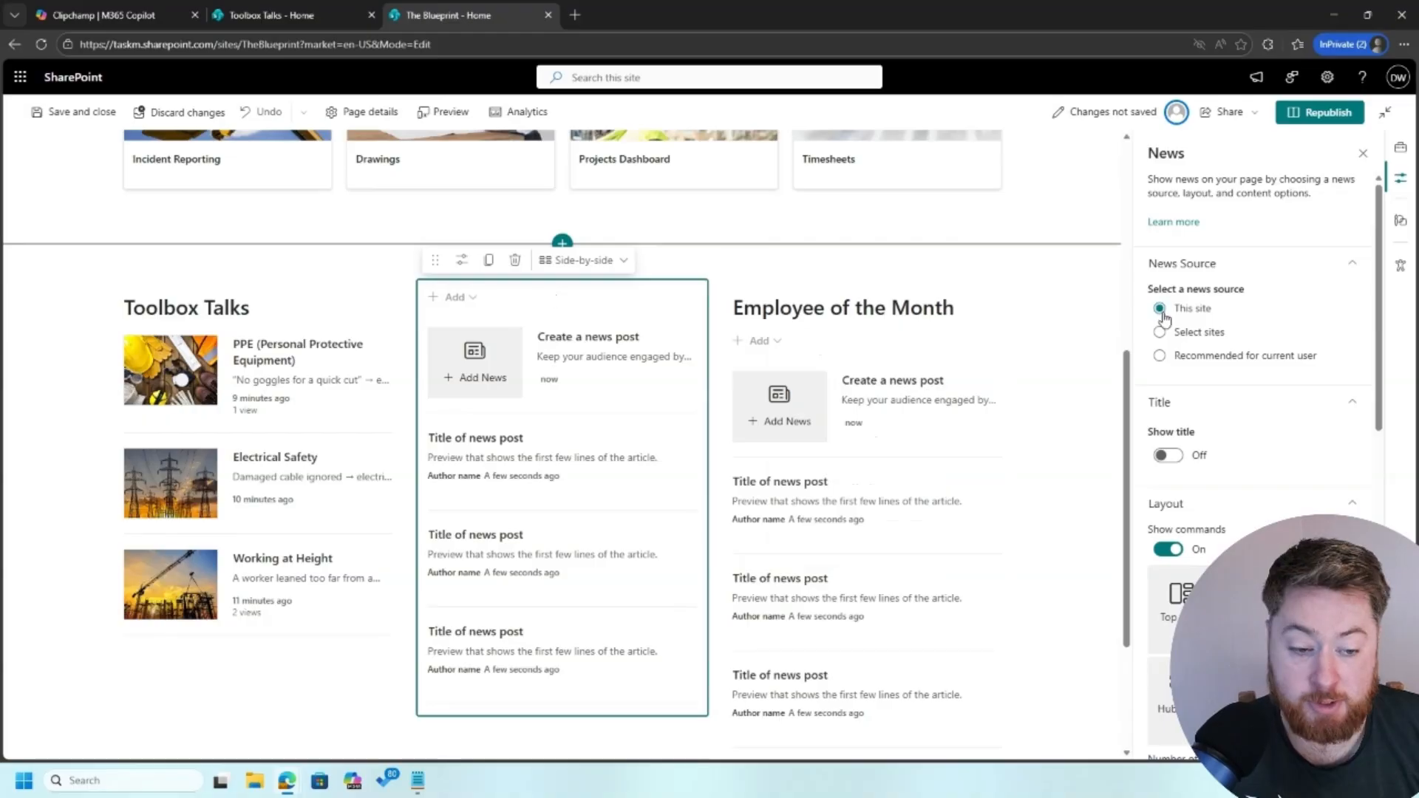
click(1169, 454)
click(1172, 550)
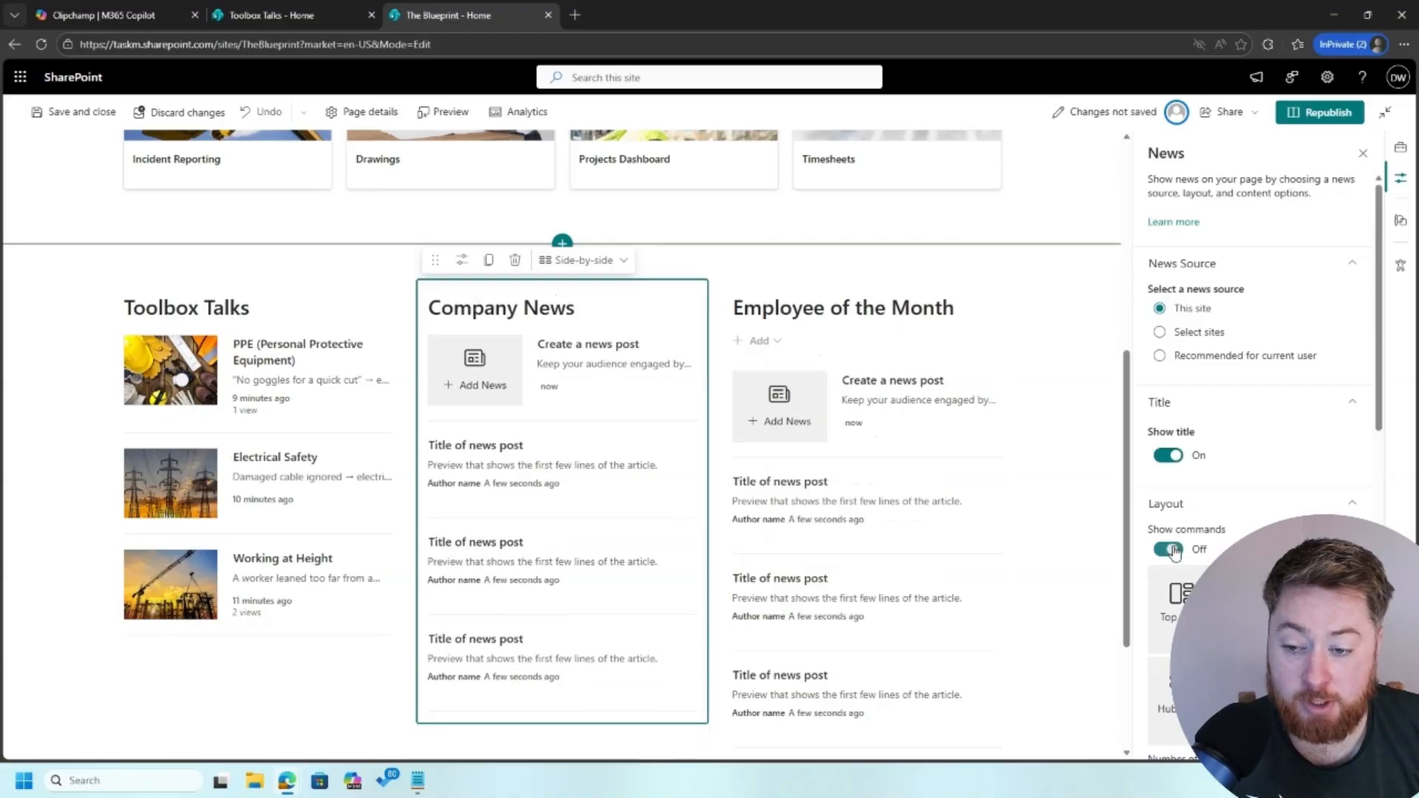
click(899, 418)
click(1173, 551)
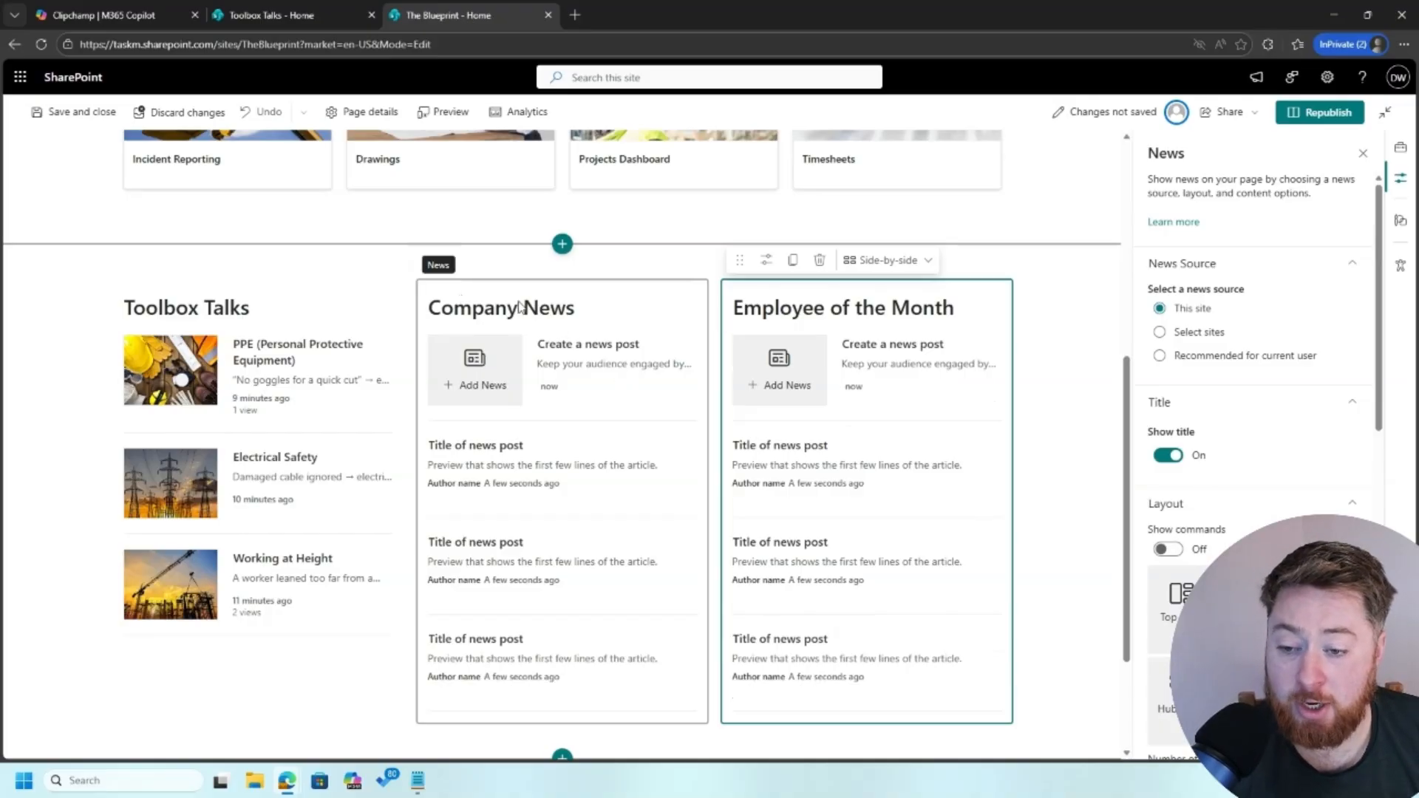
click(1301, 115)
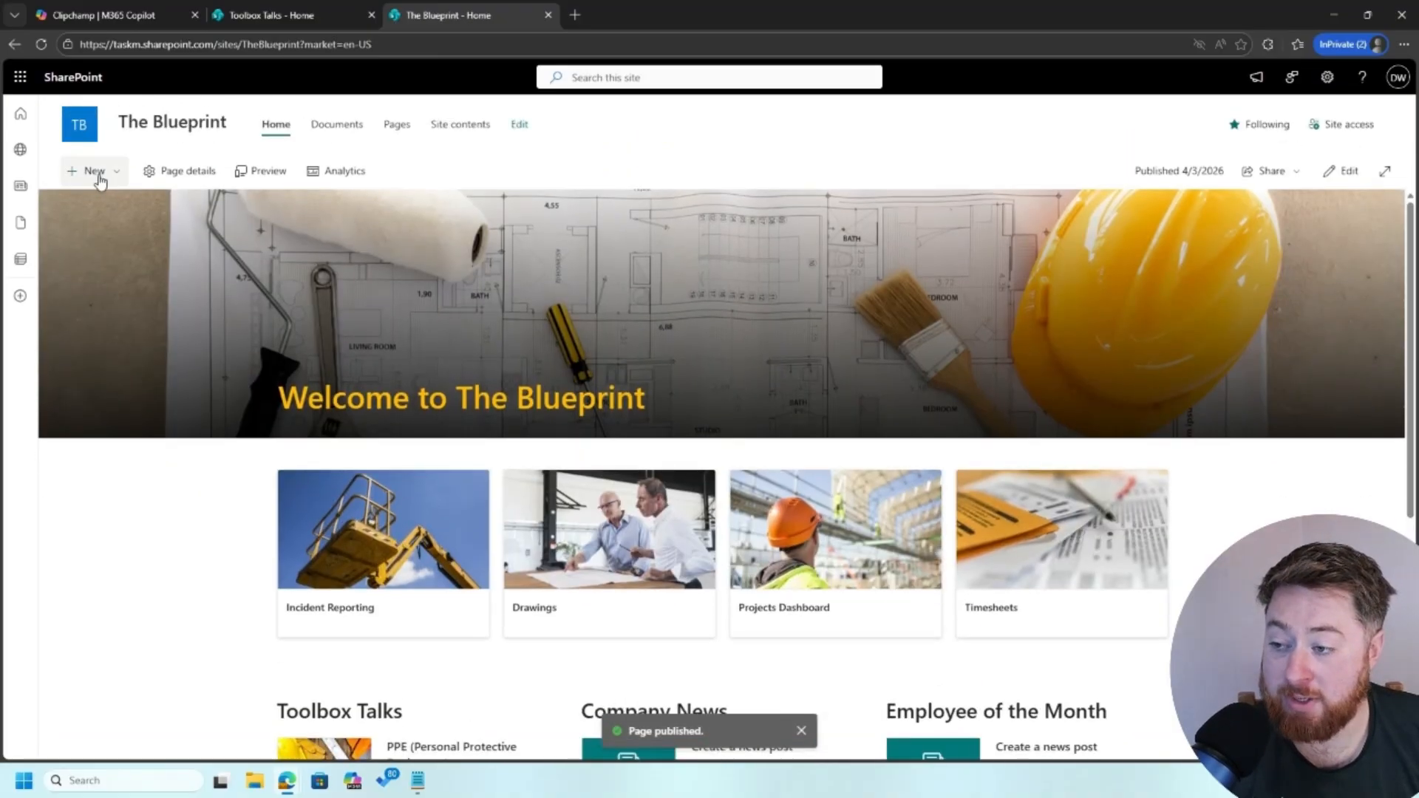
Create a new news post from the blank template
click(99, 174)
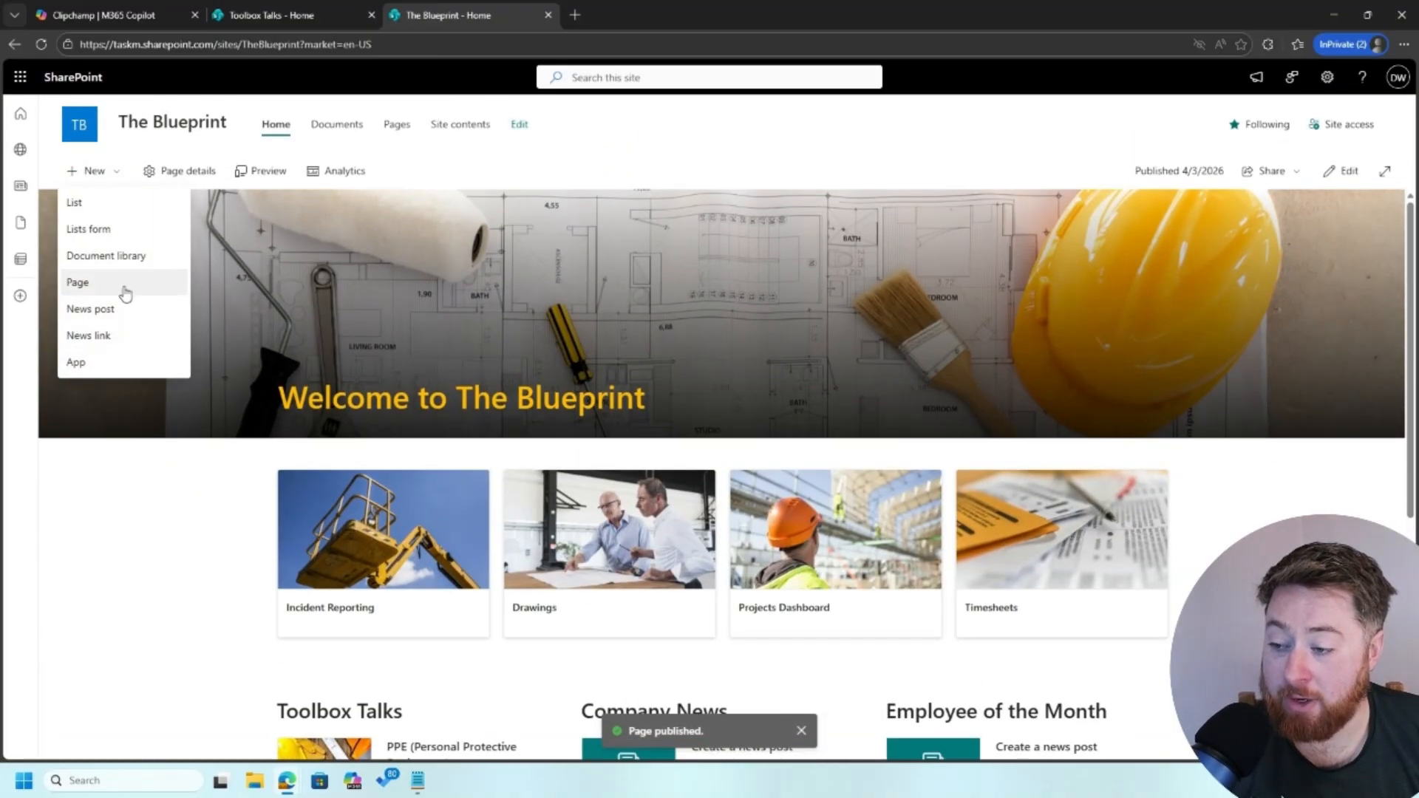
click(126, 309)
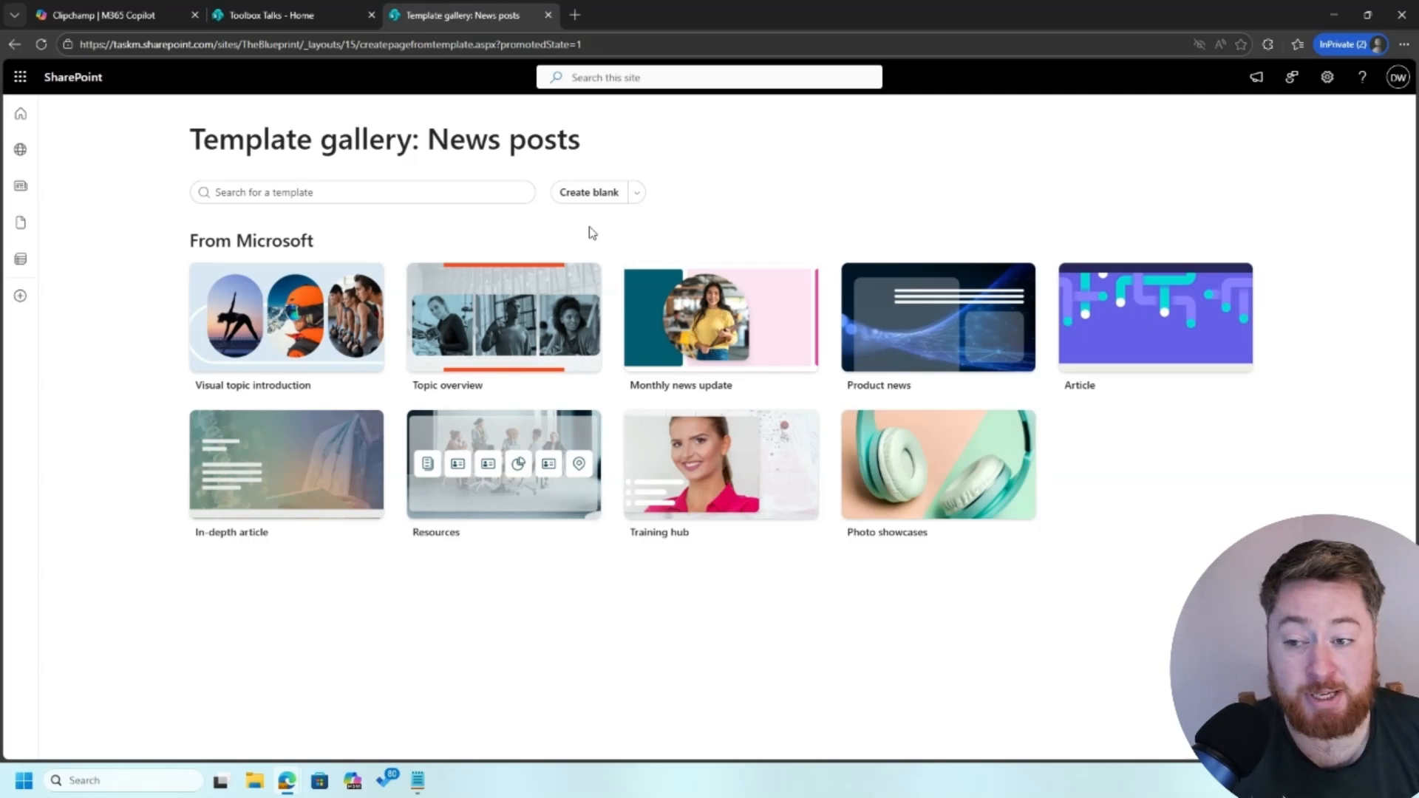
click(588, 197)
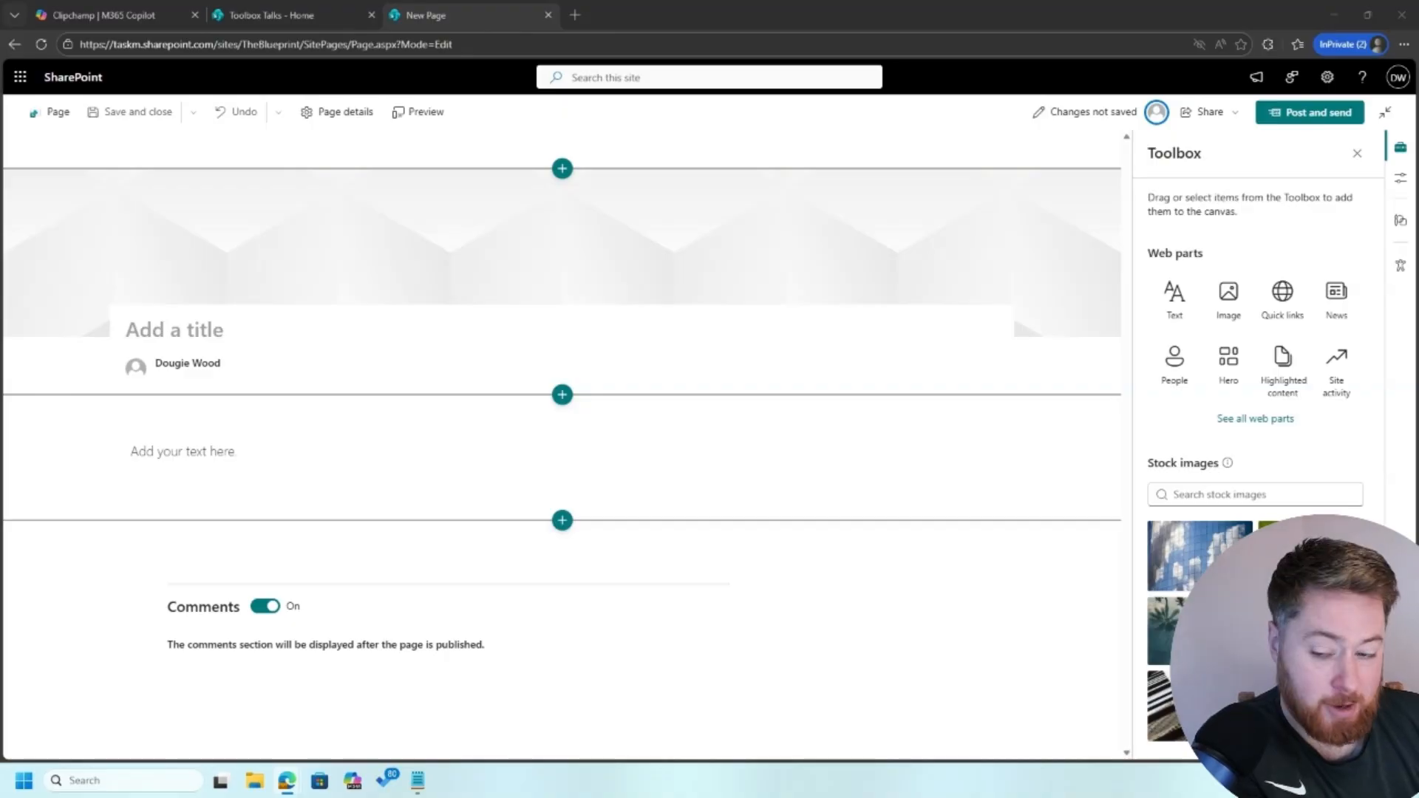
Paste 'Project Milestone Achieved' as the news post title
click(219, 353)
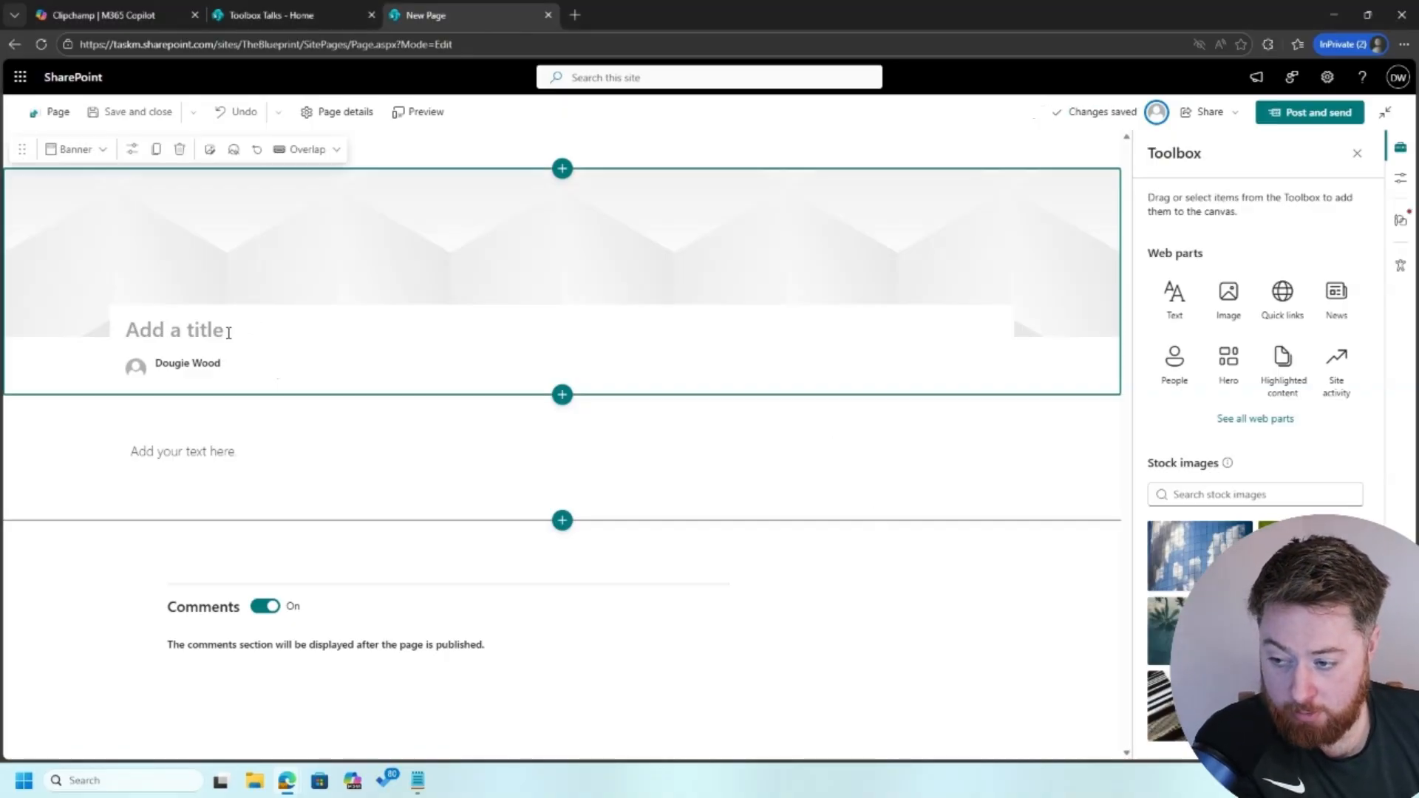
click(228, 333)
text(Project Milestone Achieved)
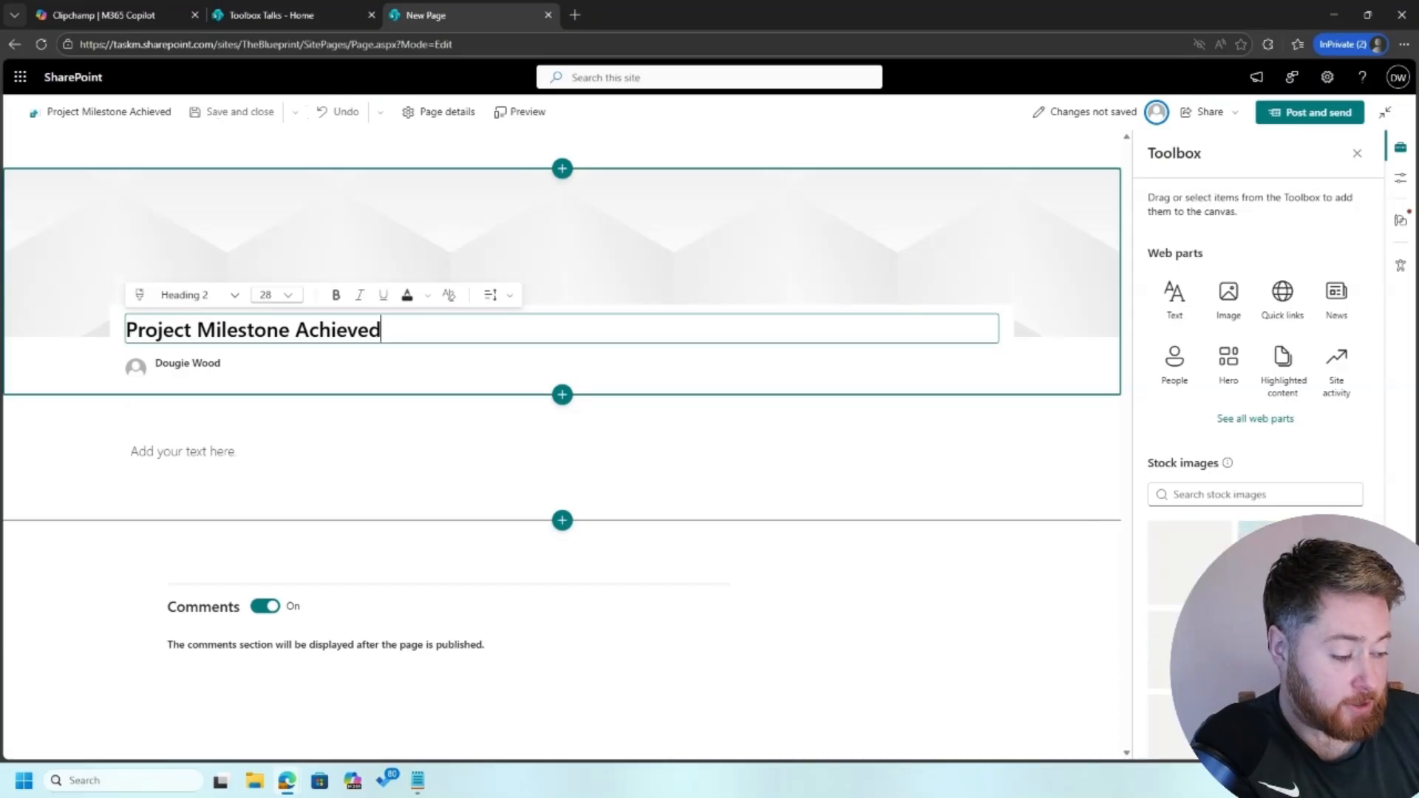
key(alt+Tab)
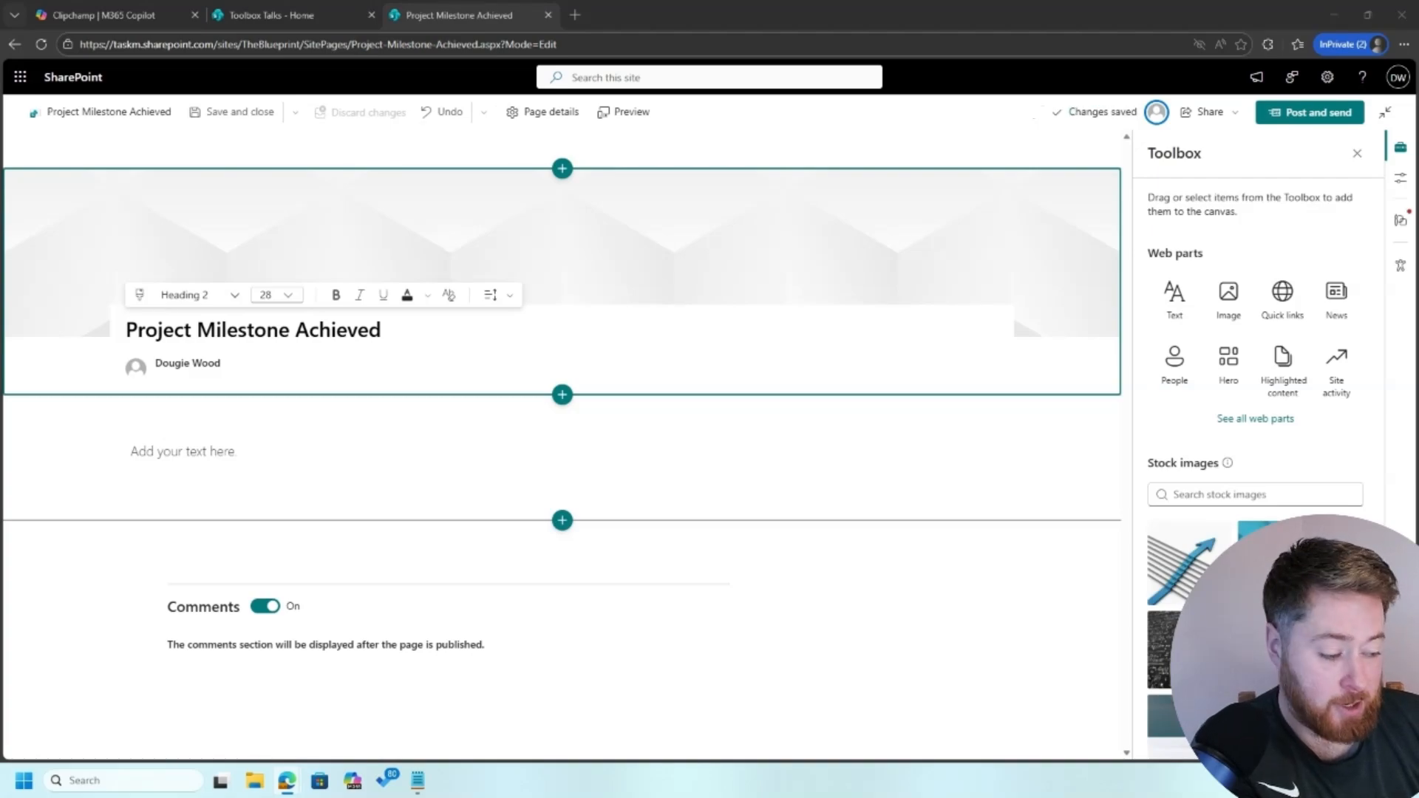
Paste the Riverside steel-frame article into the post body
click(389, 448)
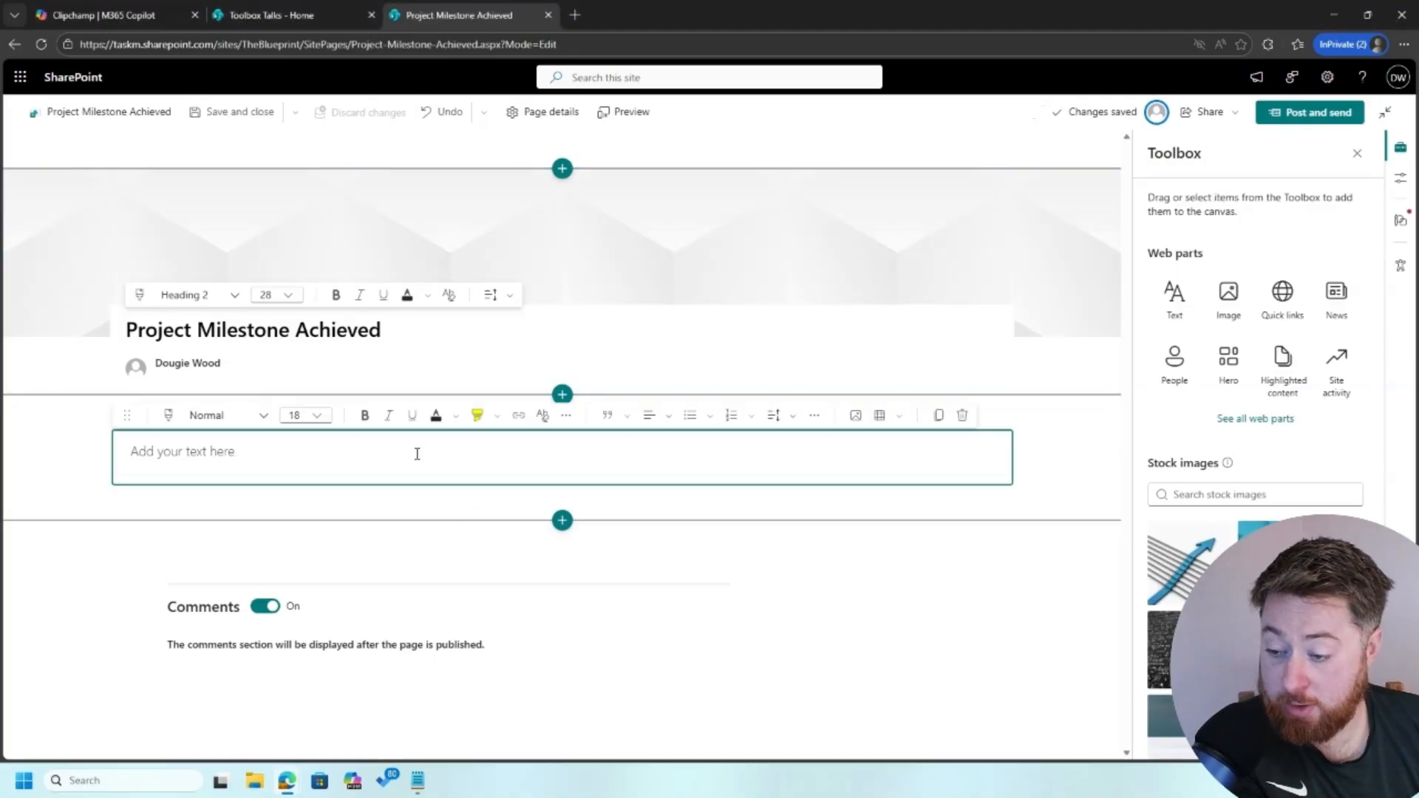
text(The team at Riverside has successfully completed the steel frame installation two weeks ahead of programme—marking a major milestone for the project. Full Article: Great work from everyone involved in the Riverside development. The steel frame is now fully in place, and the project is progressing ahead of schedule thanks to strong coordination between site teams, suppliers, and project management. This milestone was achieved with over 15,000 safe working hours recorded and zero lost time incidents—something the whole team should be proud of. Special thanks to: The steel installation crew for maintaining pace and quality Site management for effective planning and sequencing Health & Safety team for keeping standards high What's Next? Work will now move onto cladding and internal structural elements over the coming weeks. 👉 If you're visiting site, please be aware of new access routes and updated exclusion zones.)
key(Return)
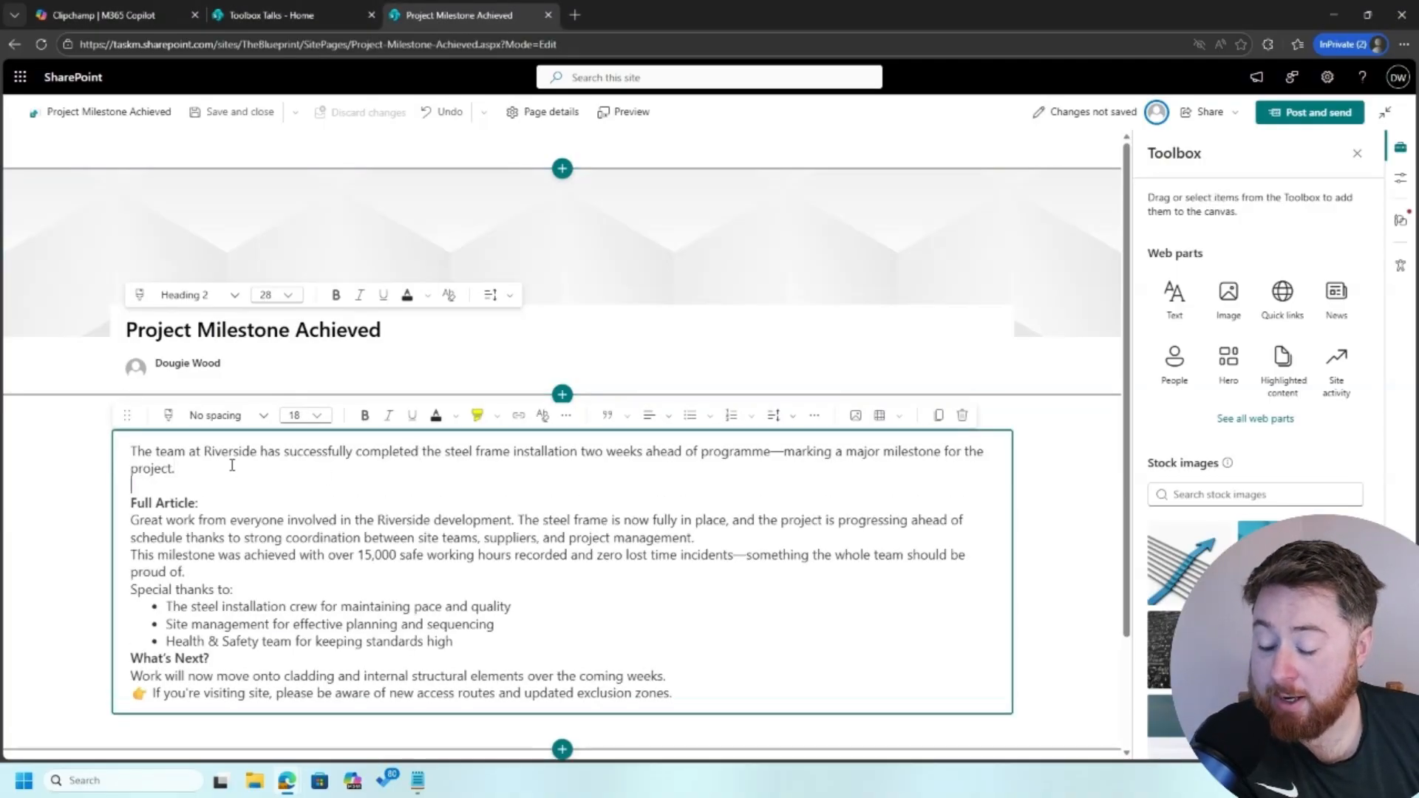
click(58, 452)
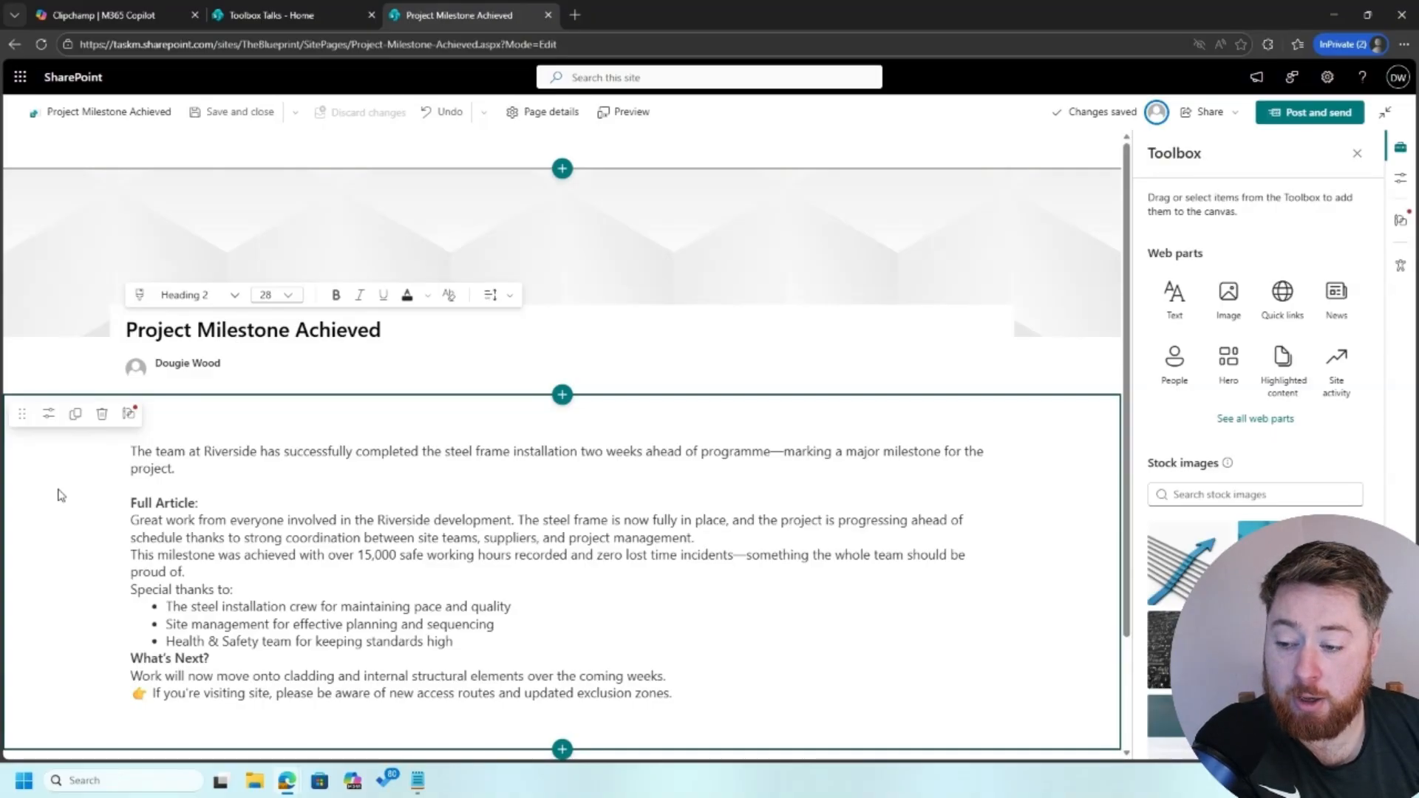
click(185, 454)
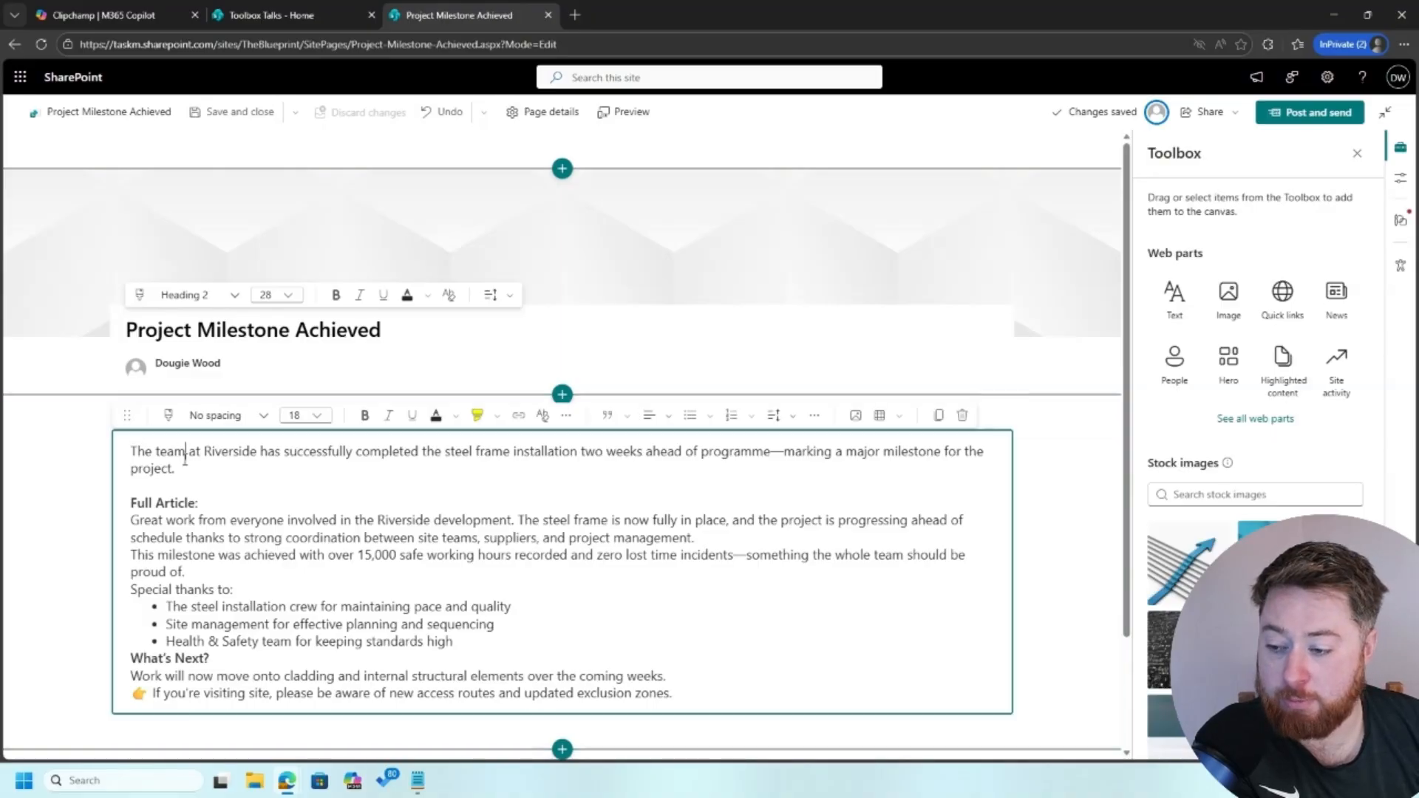
click(98, 488)
drag(181, 470, 126, 453)
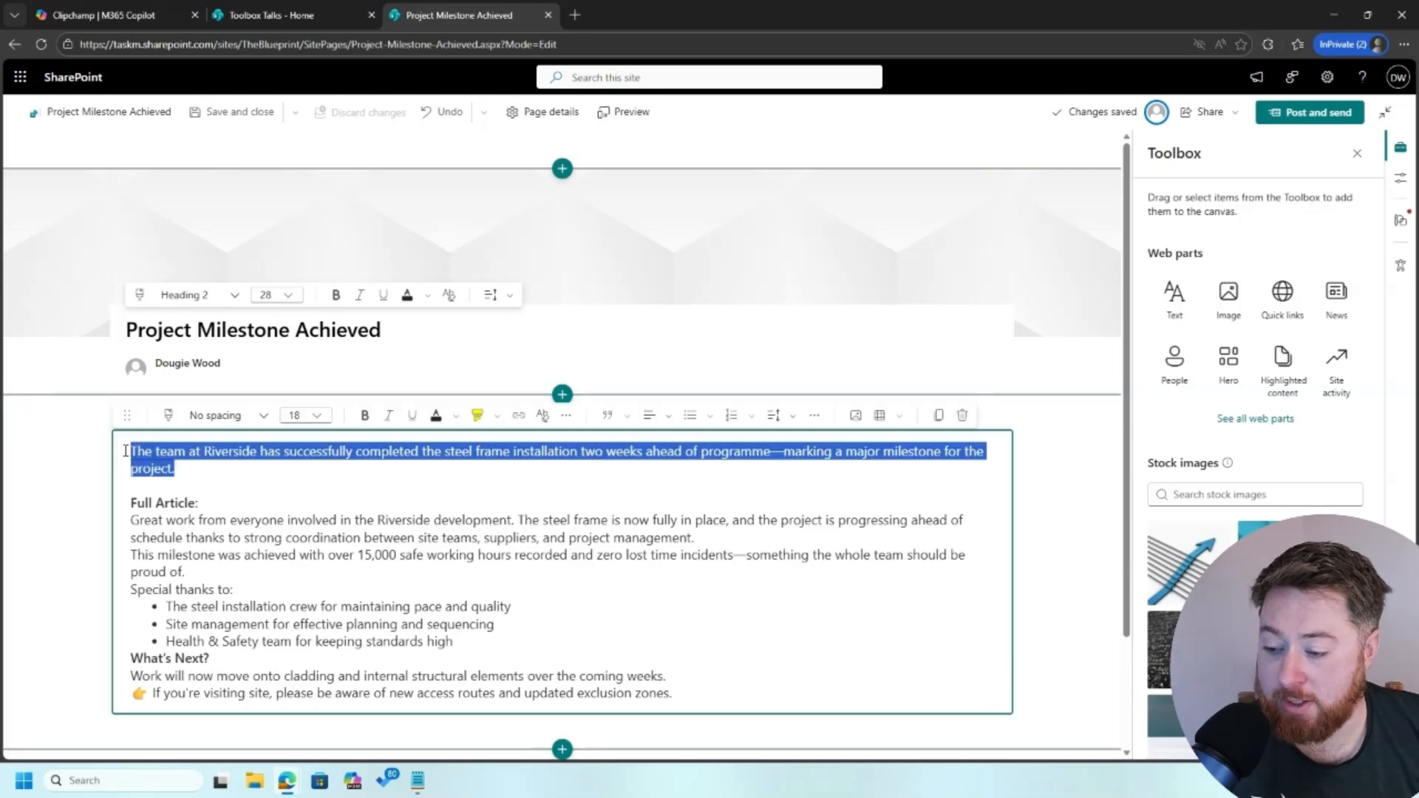
click(78, 456)
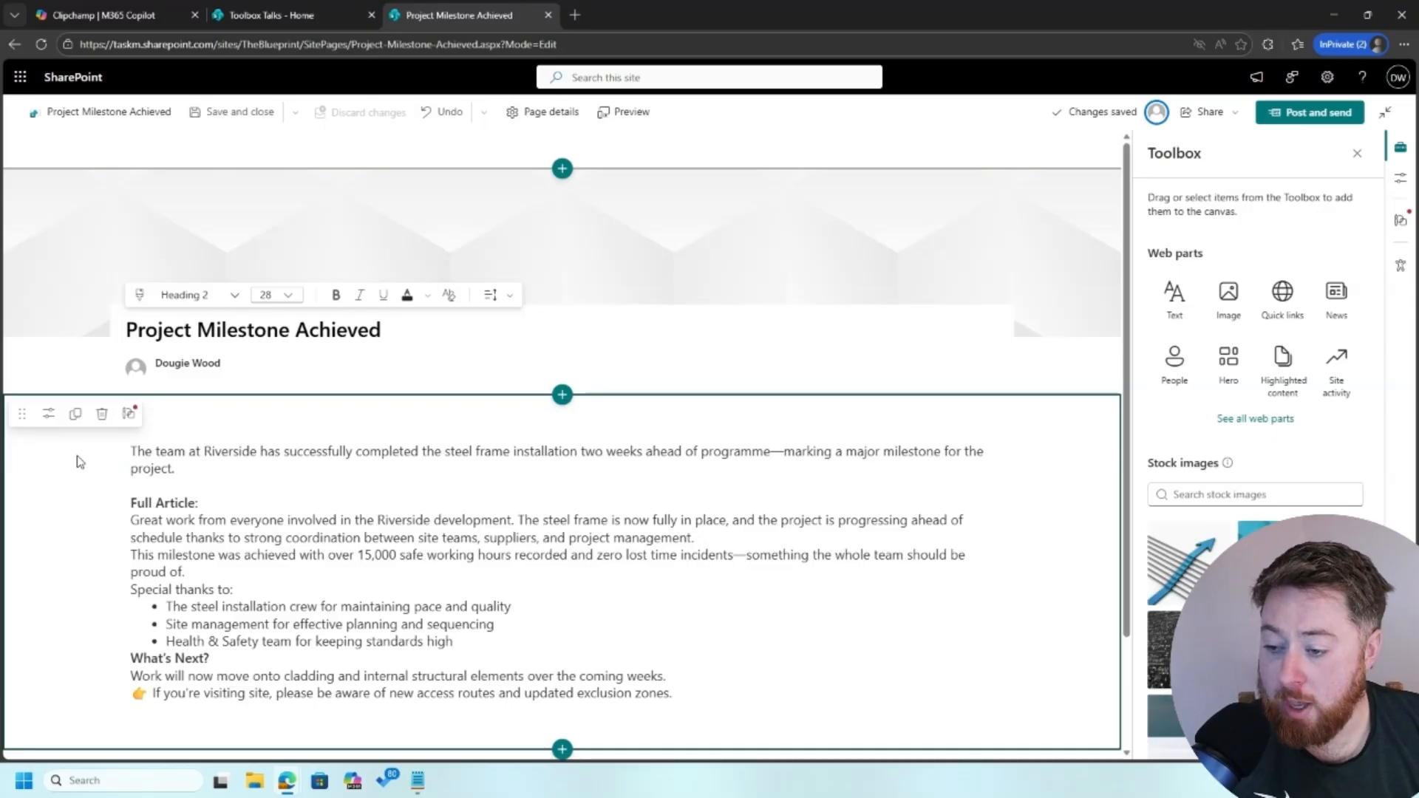
click(71, 242)
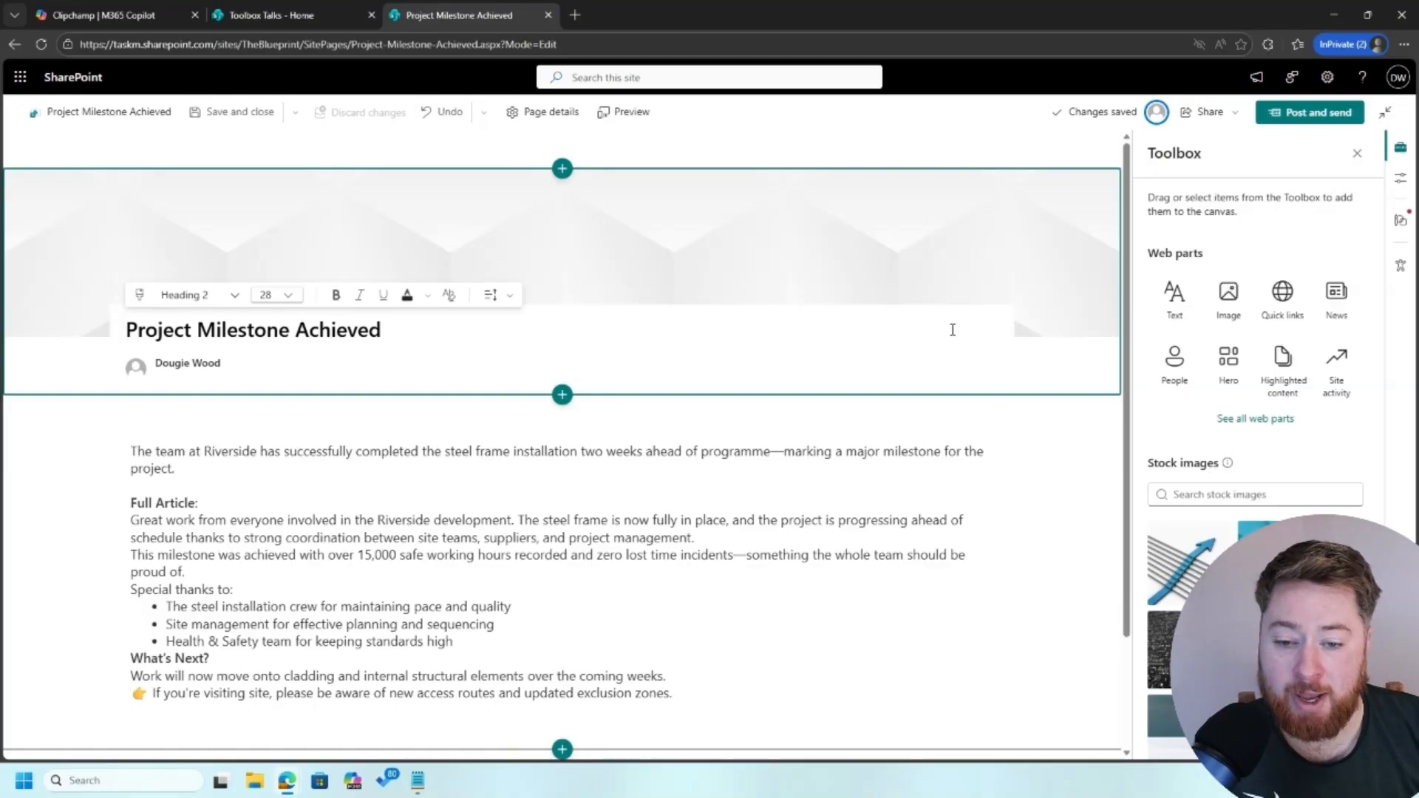
click(69, 469)
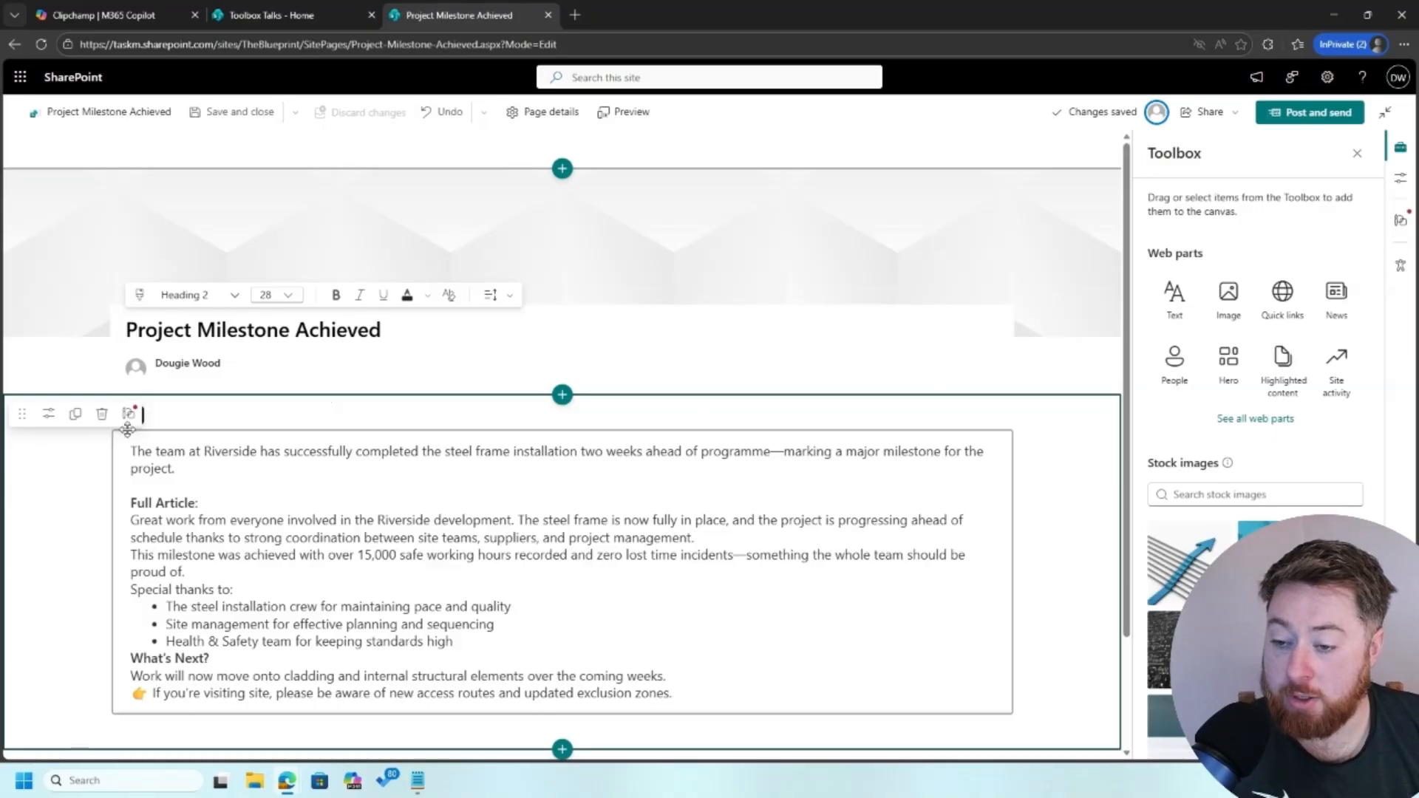
click(190, 263)
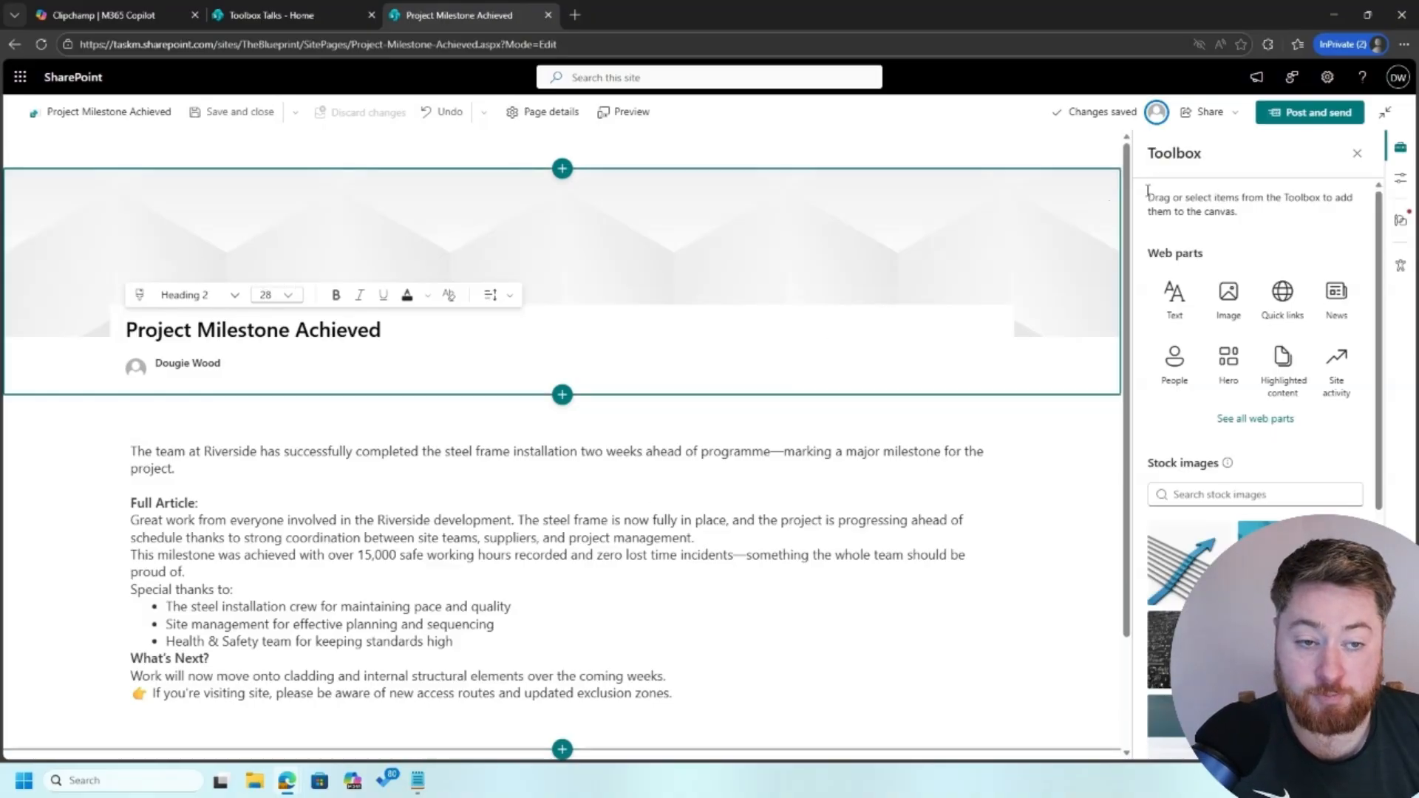
click(511, 297)
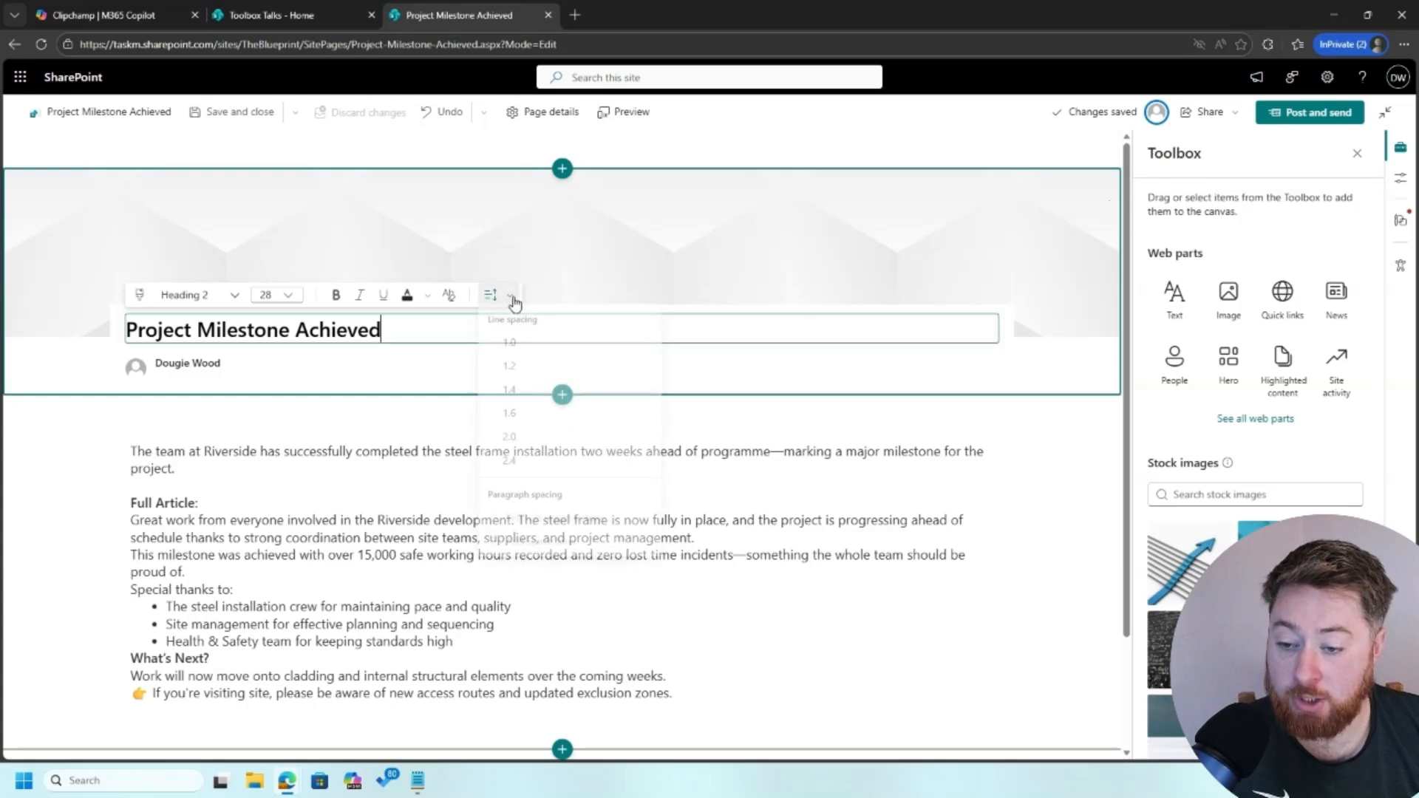
click(512, 298)
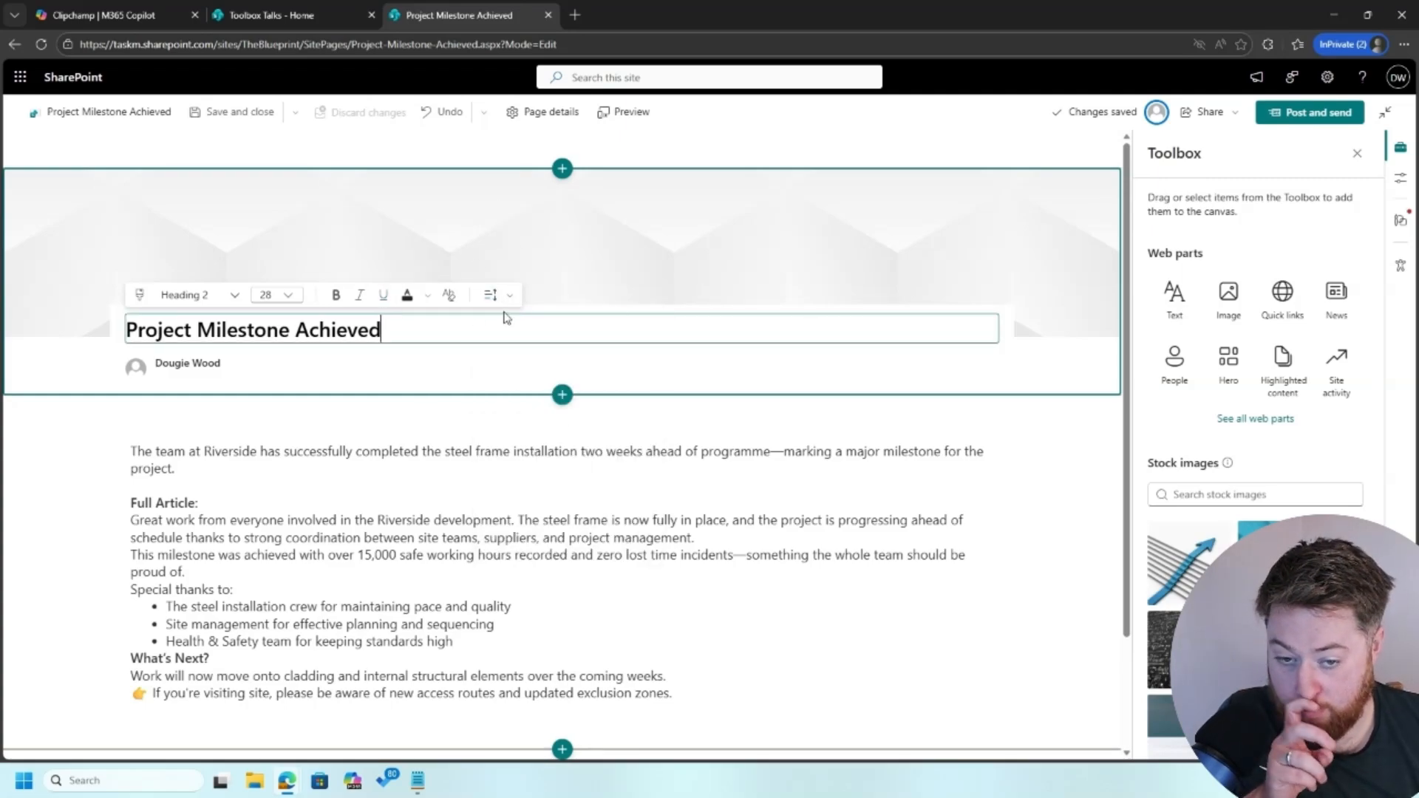
click(633, 298)
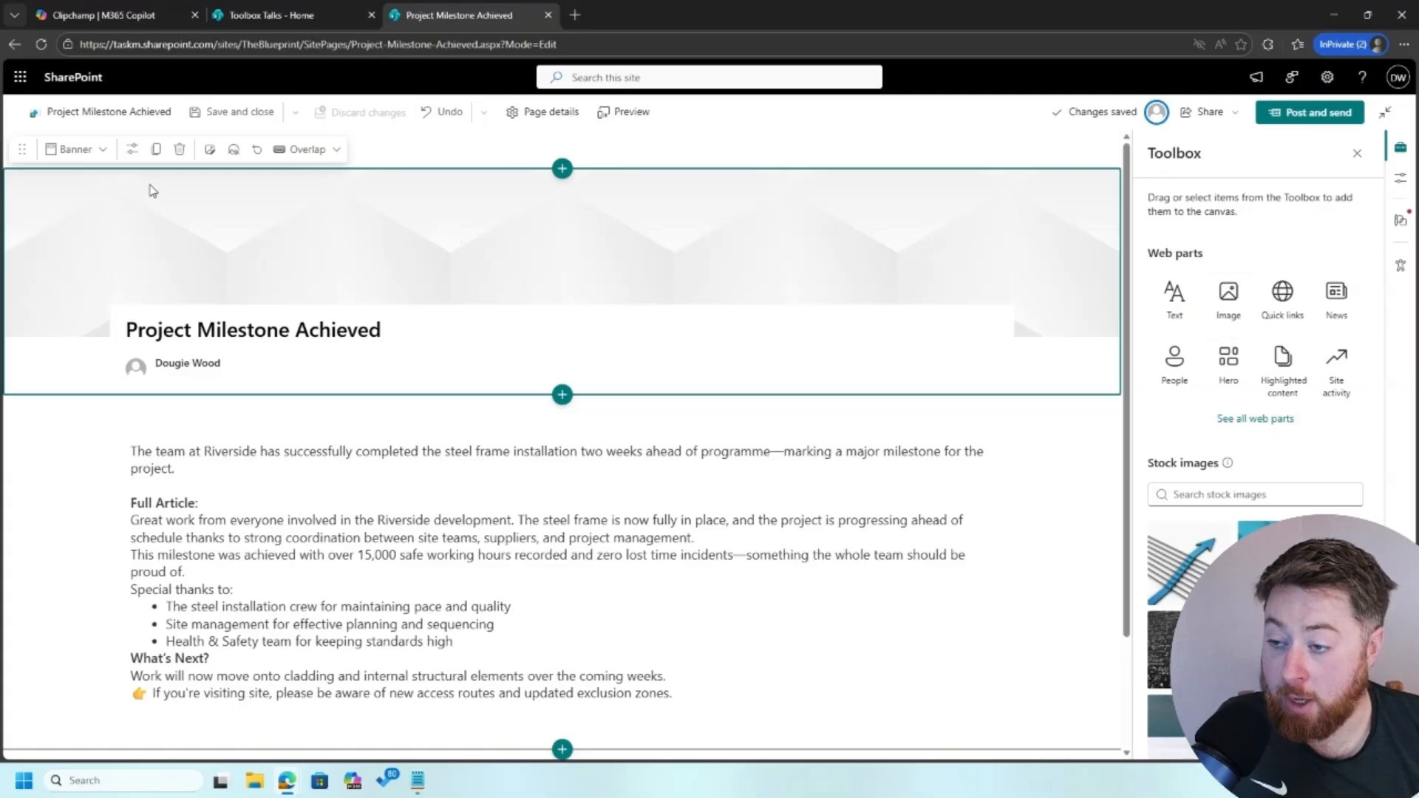
Set the banner to the timber house framing stock photo found by searching 'construction'
click(210, 151)
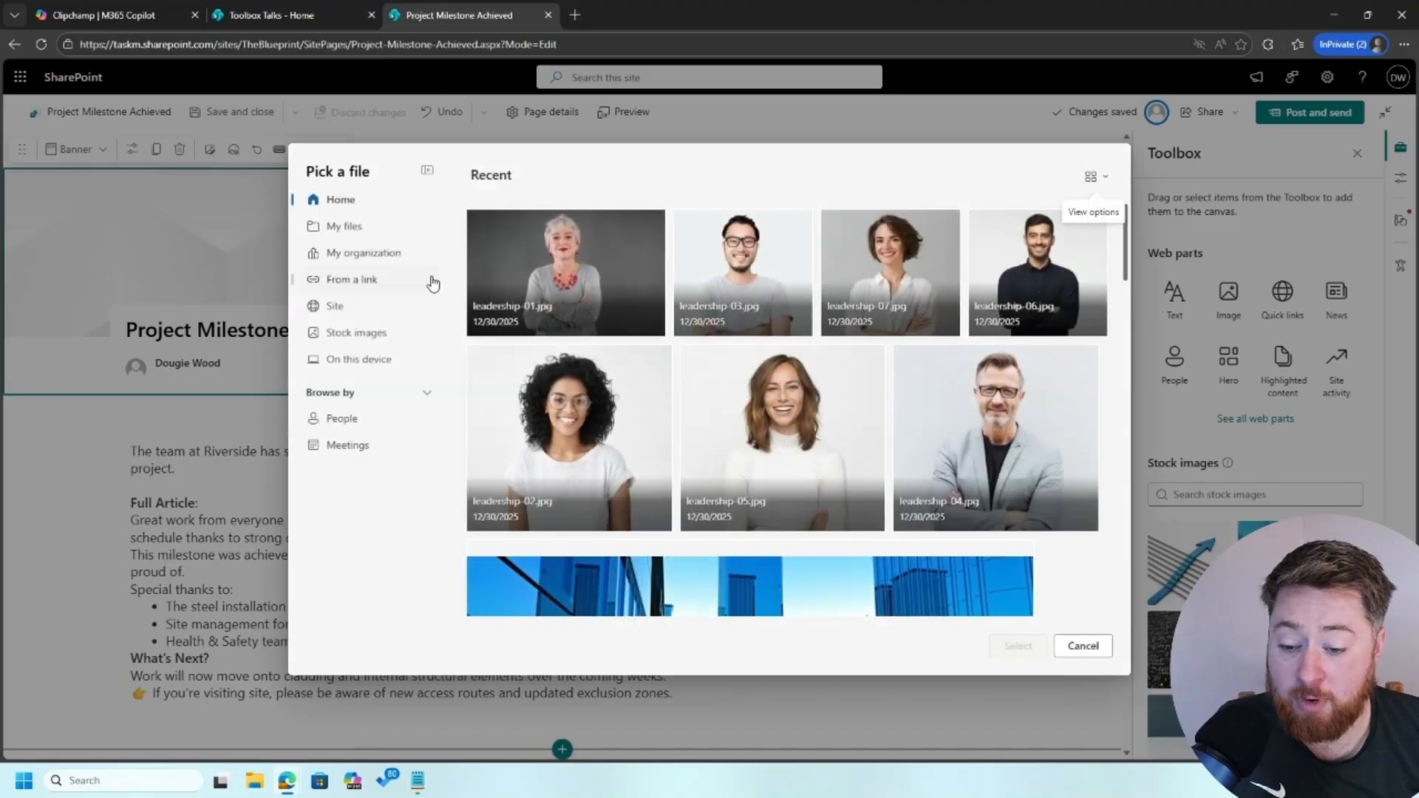
click(389, 334)
click(534, 229)
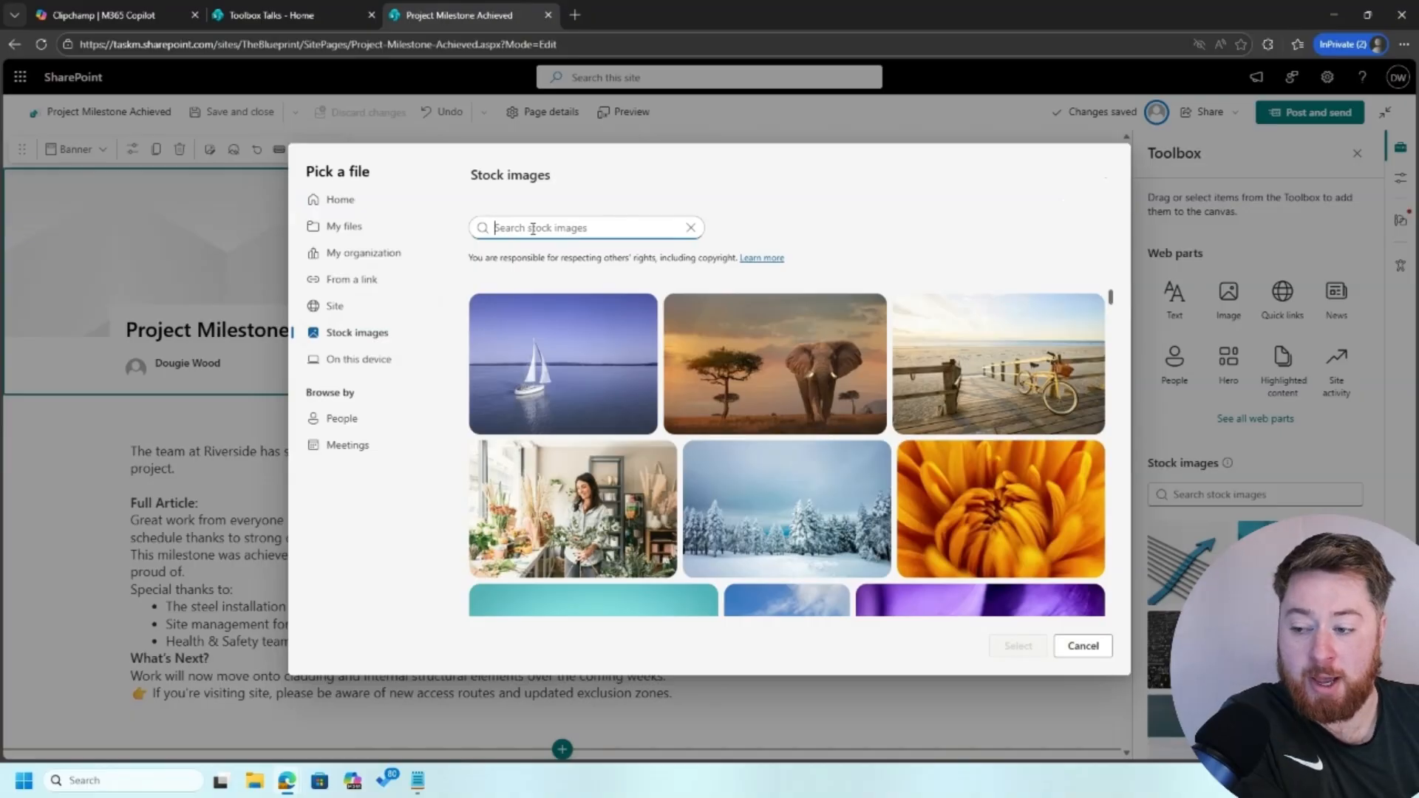
text(const)
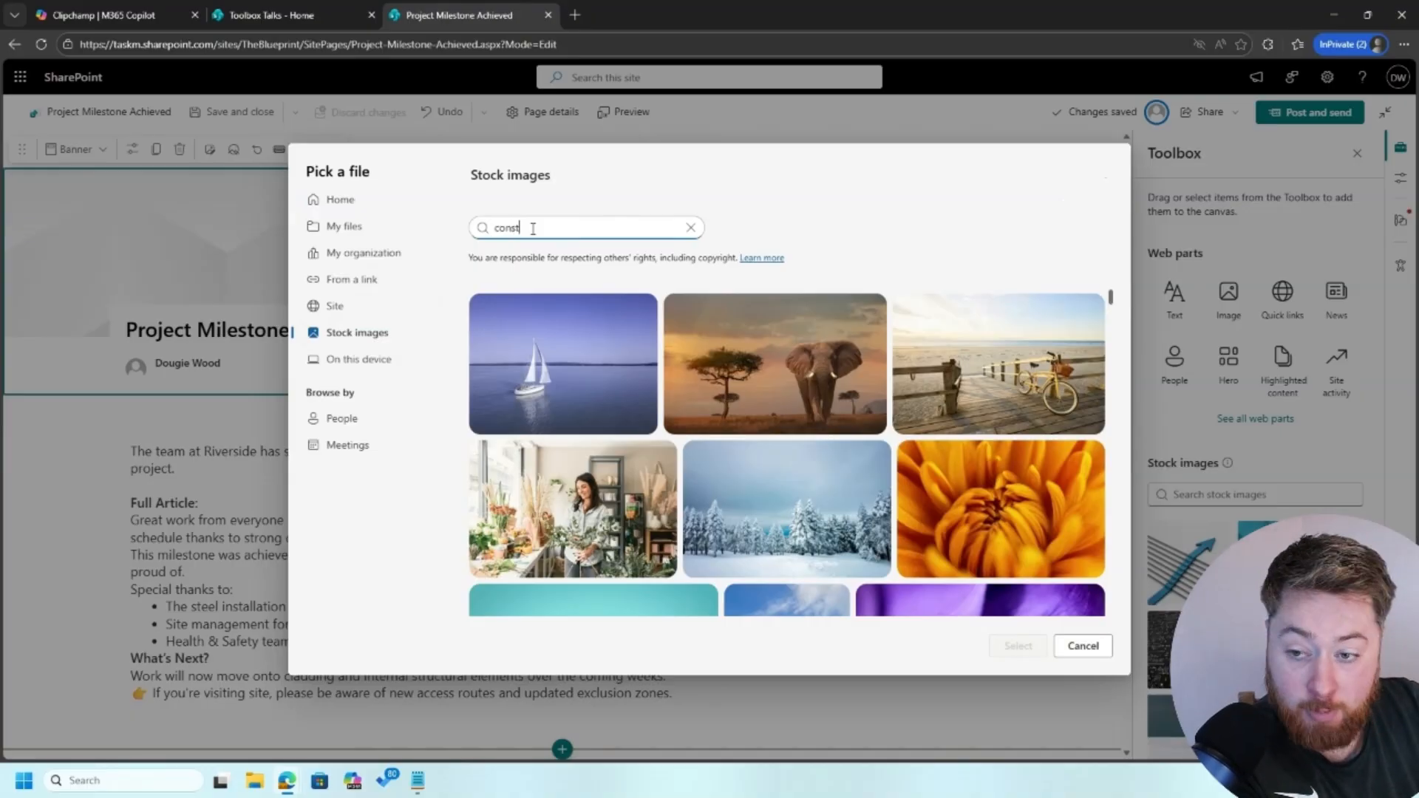
text(ruction)
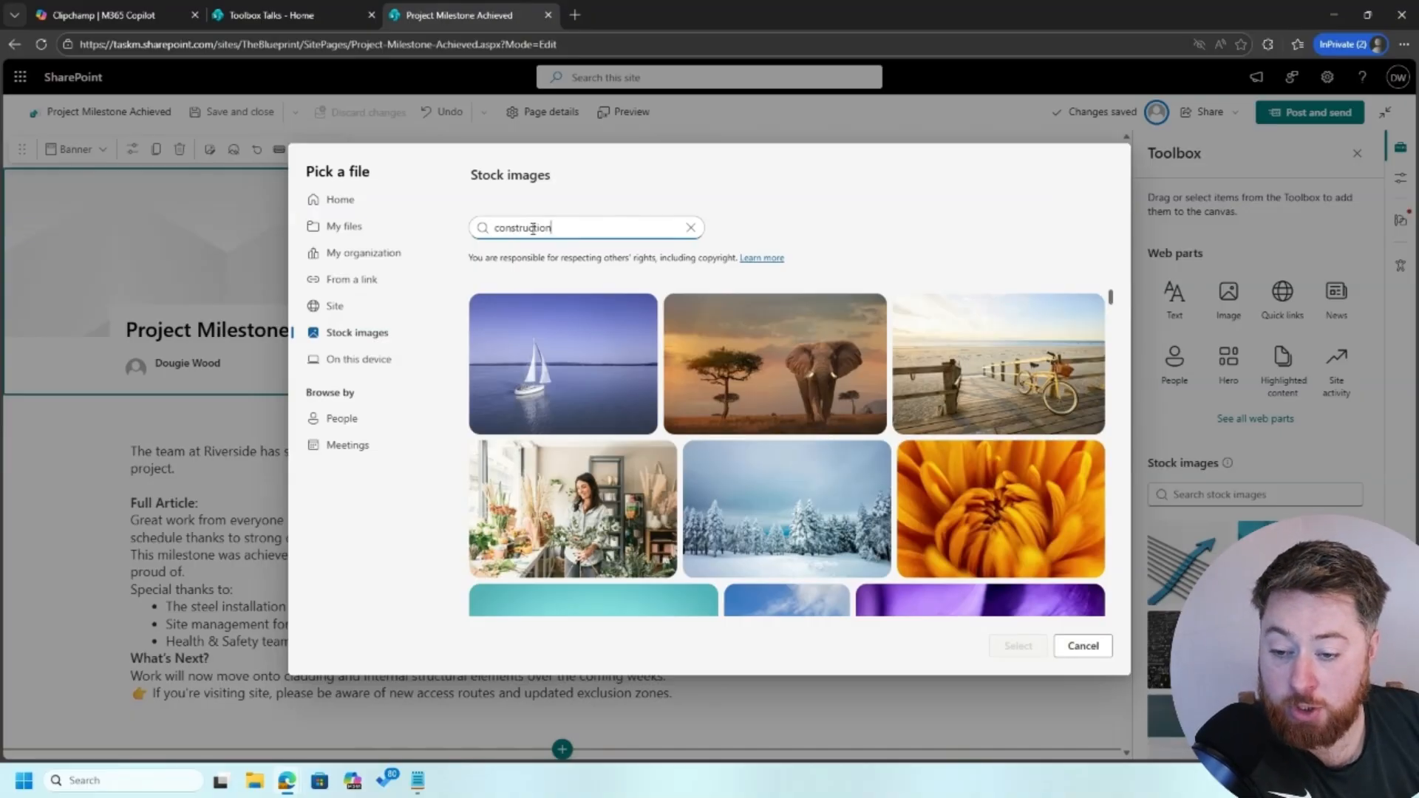
key(Return)
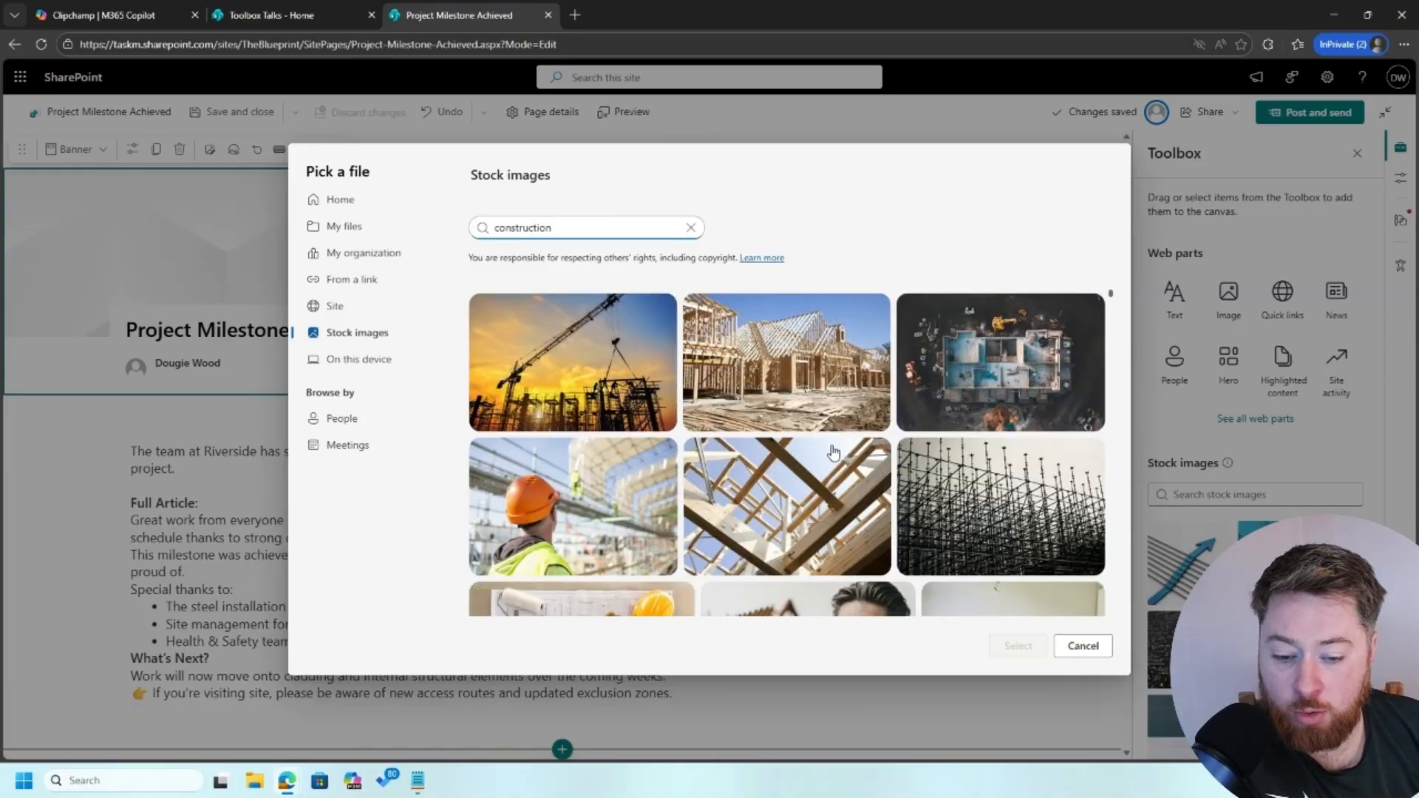
scroll(834, 452, down, 3)
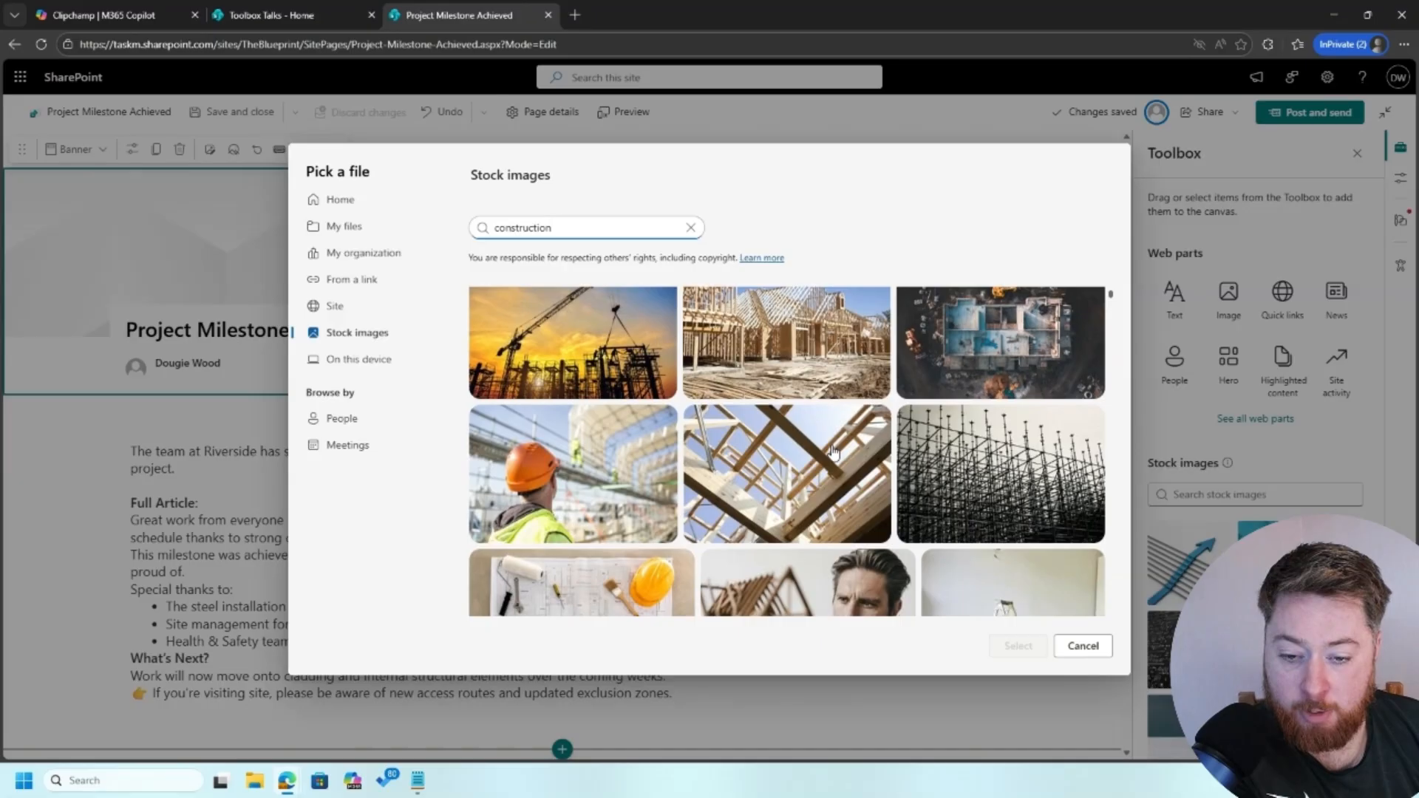
scroll(834, 453, up, 3)
click(788, 367)
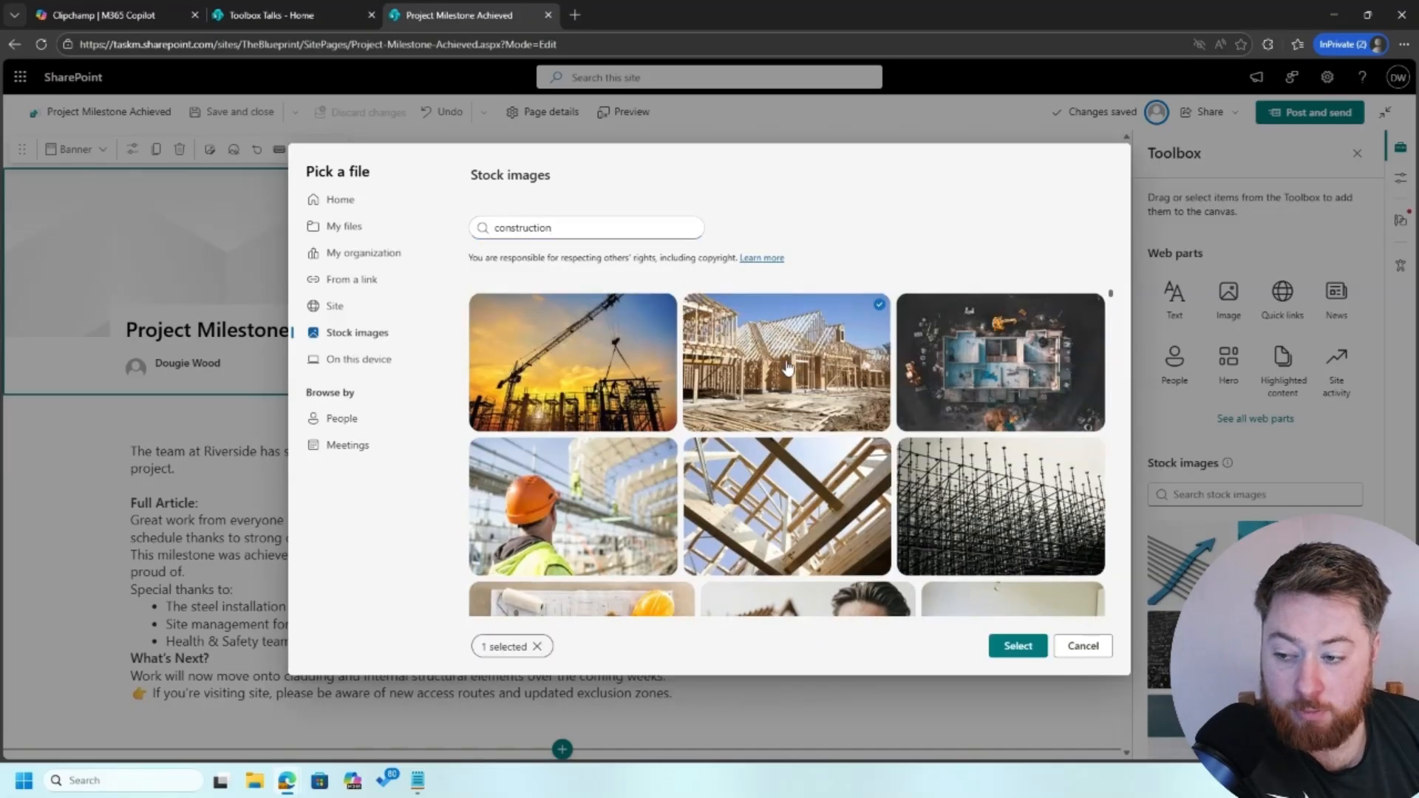
click(1024, 648)
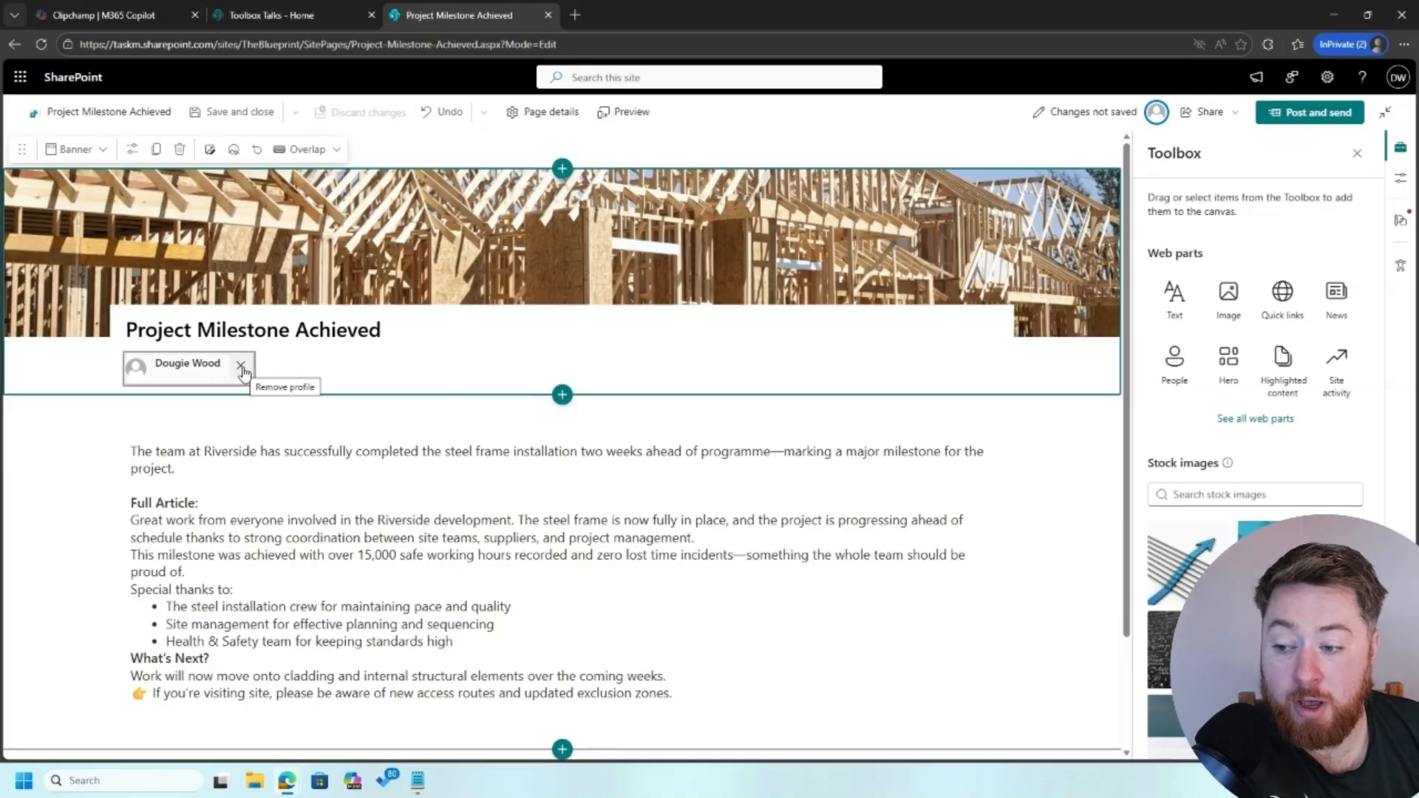
Replace the post's author with a colleague chosen in the people picker
click(242, 367)
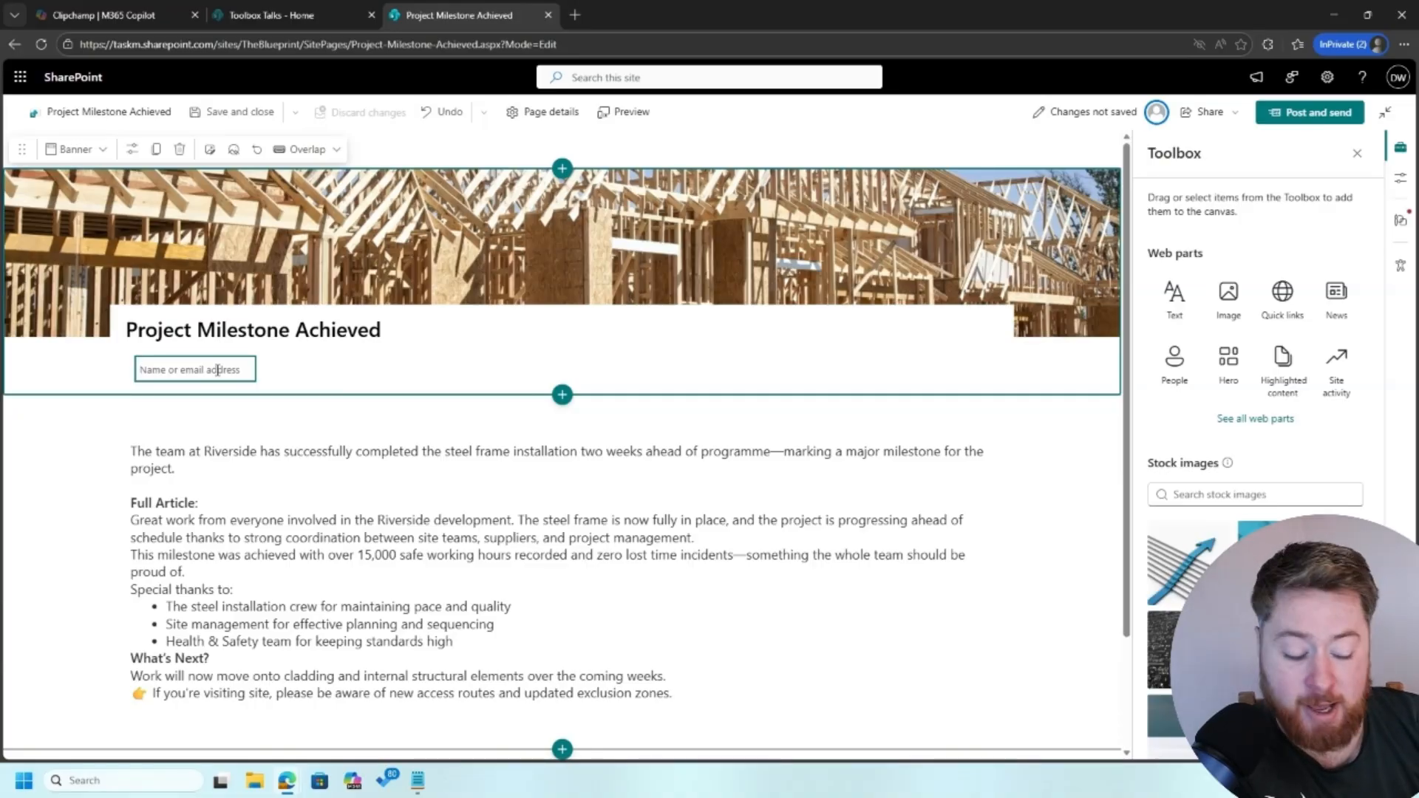
text(geo)
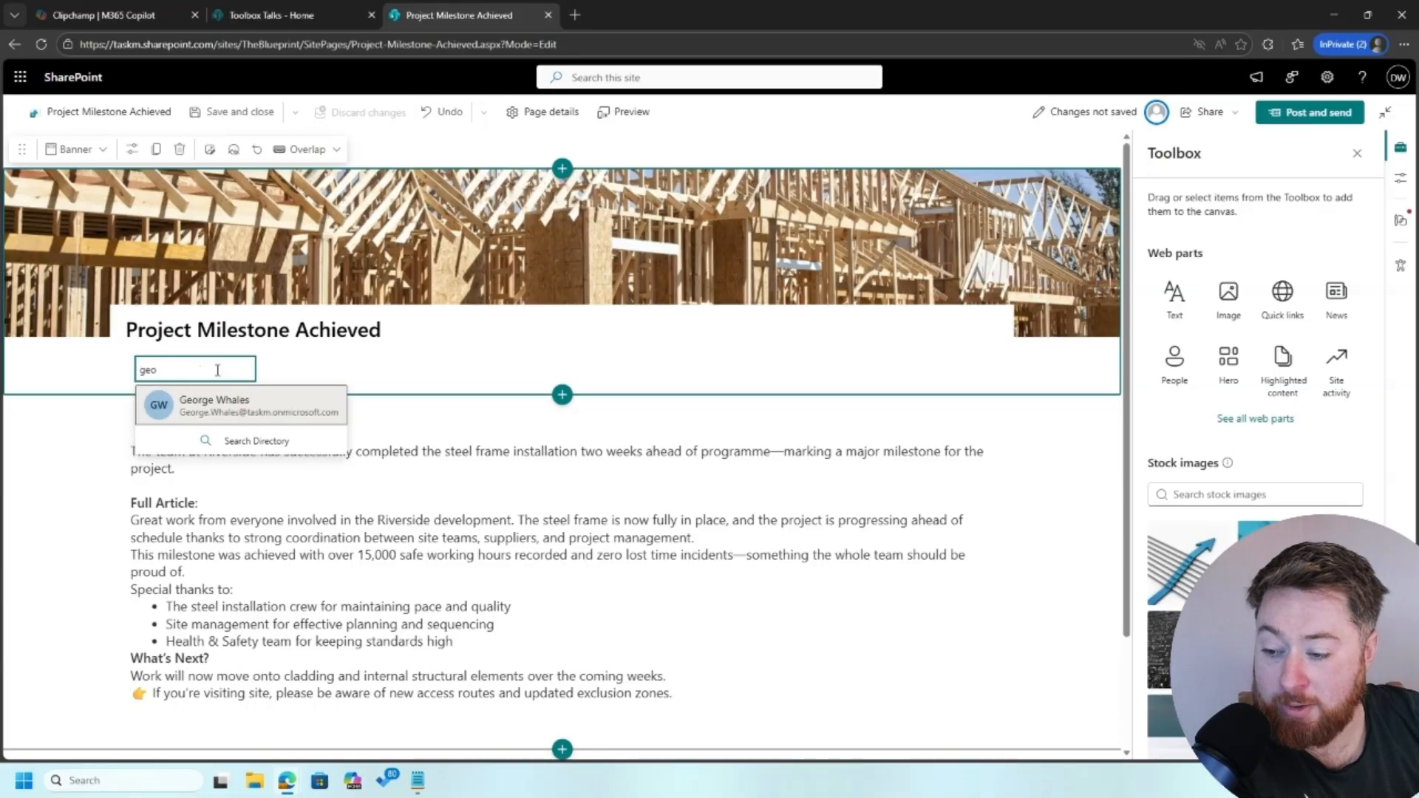
click(231, 407)
click(82, 457)
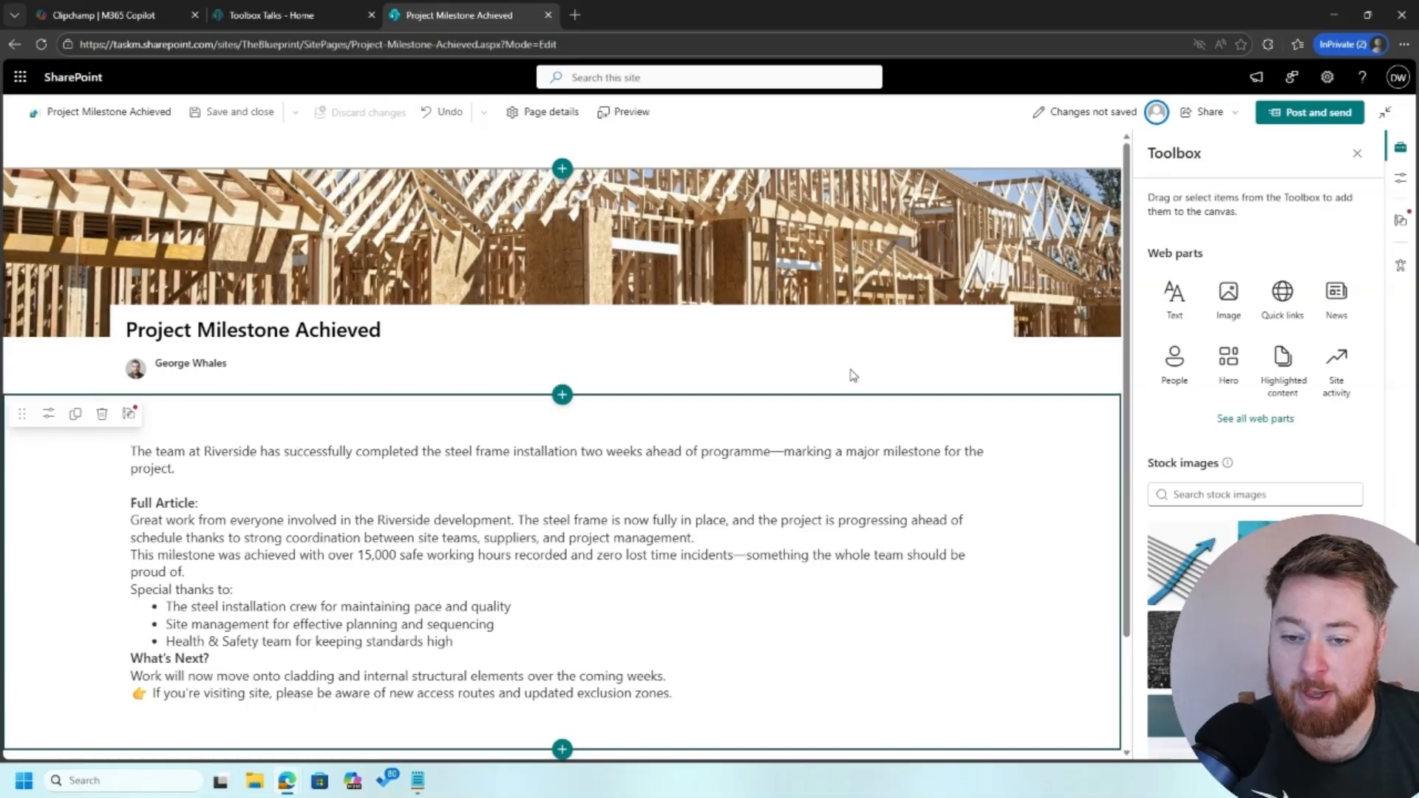
Post the news article and close the email-sharing prompt without sending
click(1306, 112)
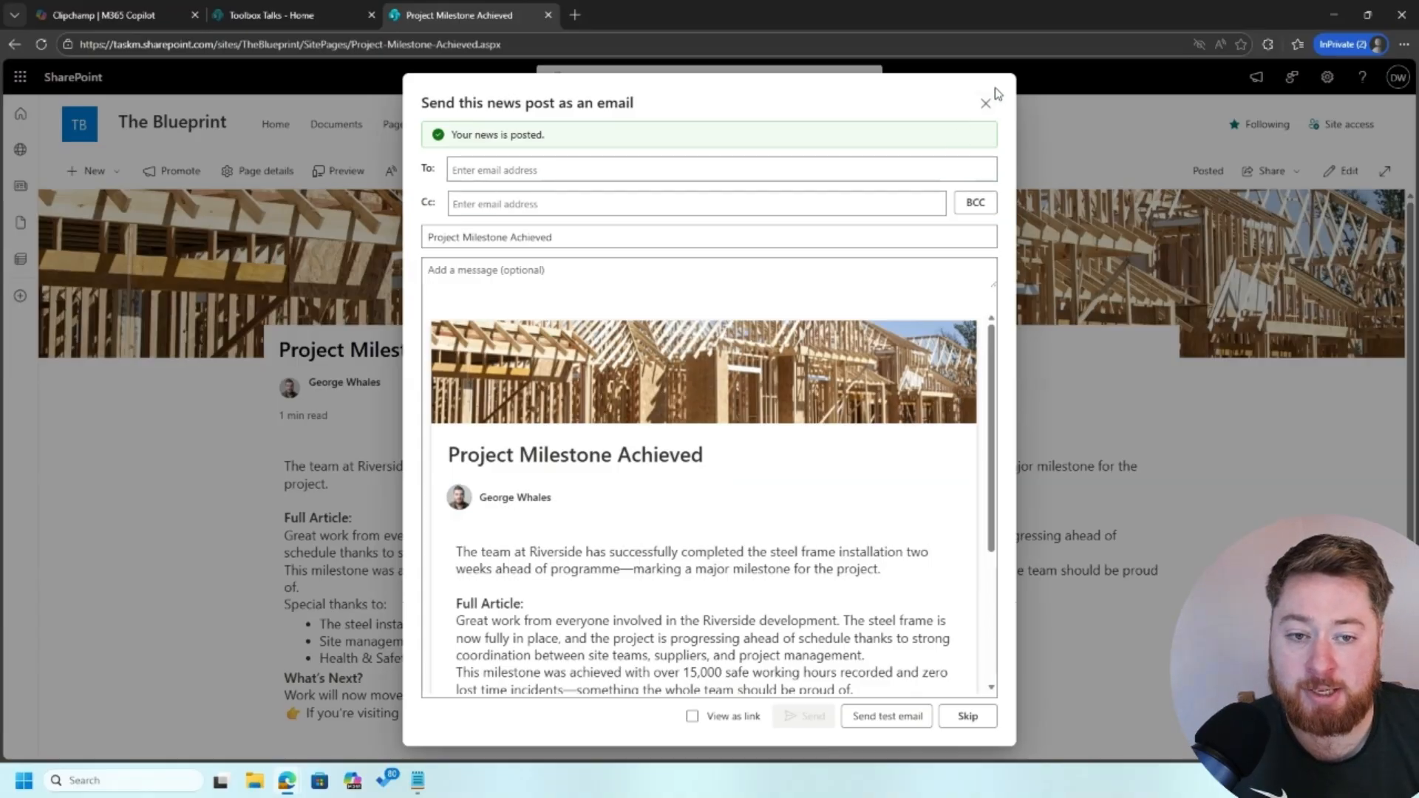
click(985, 104)
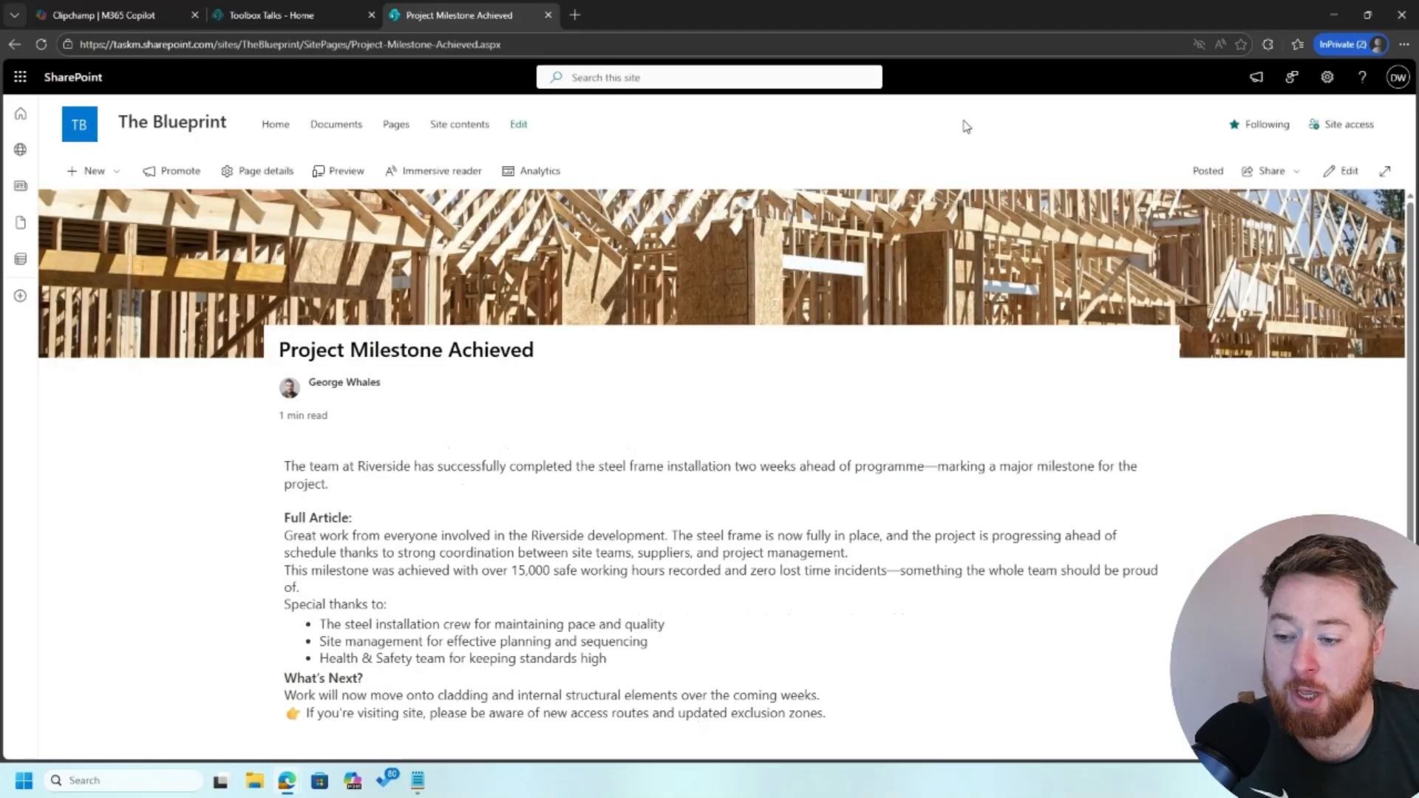
click(83, 171)
Create a blank news post titled 'Safety Initiative Launch' and open its banner image picker
click(122, 203)
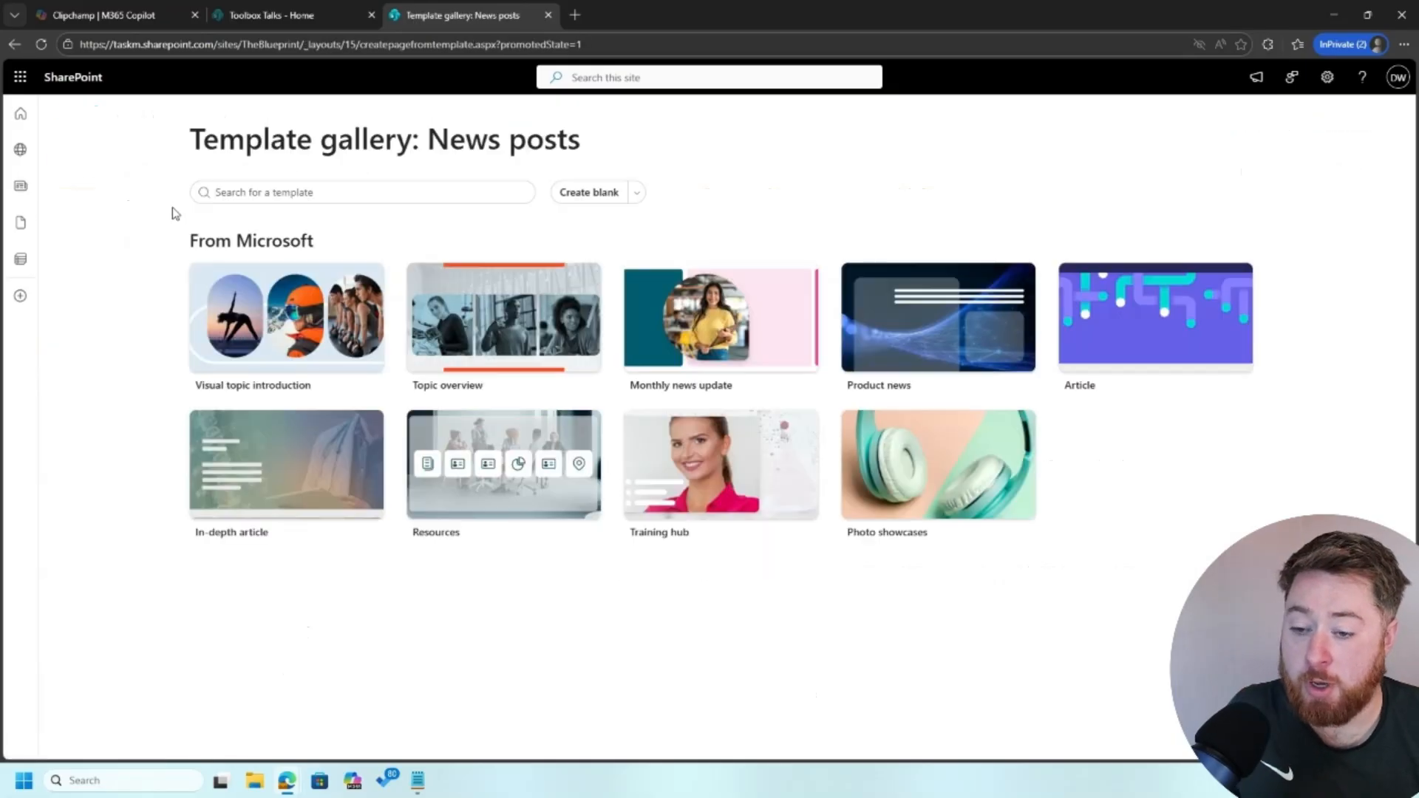
click(588, 191)
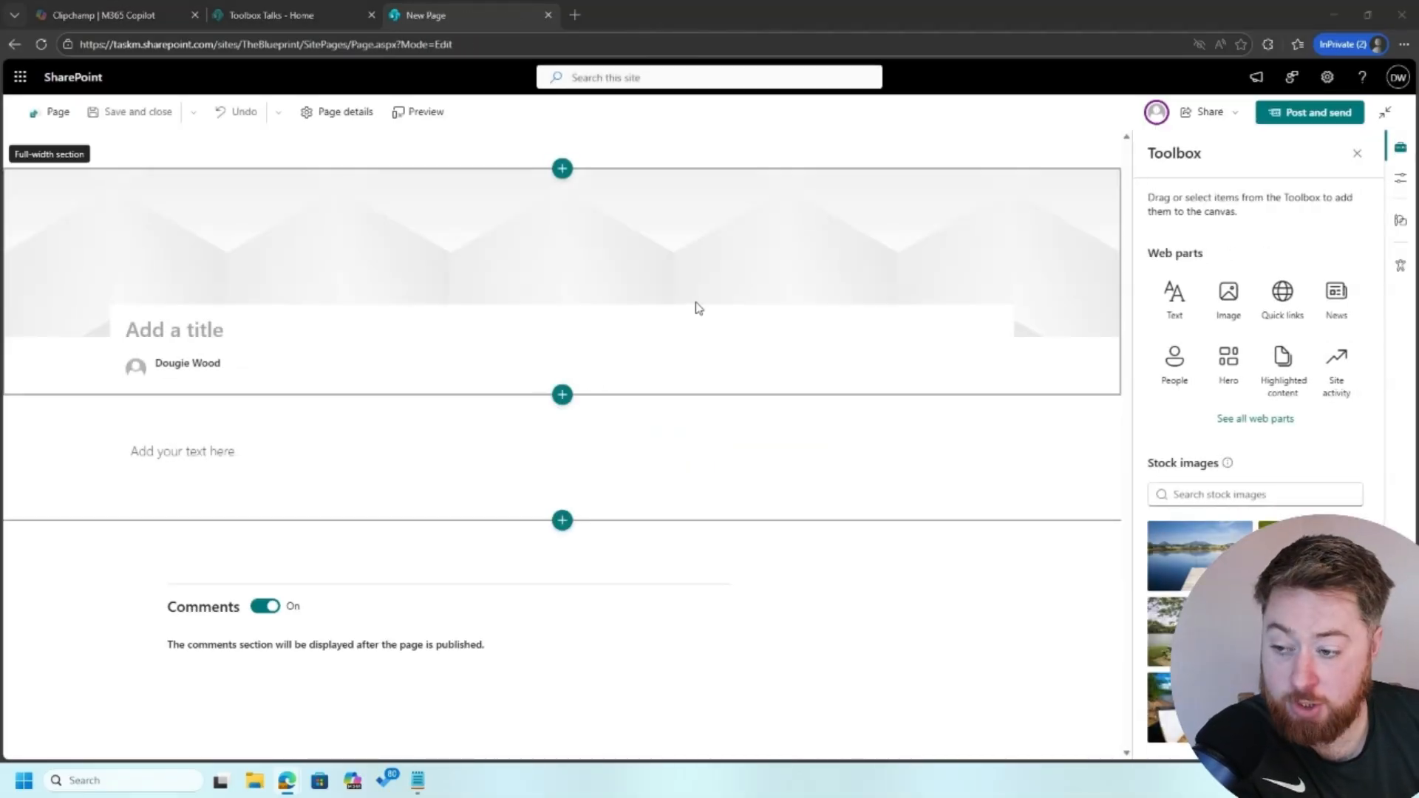
click(321, 331)
text(Safety Initiative Launch)
click(276, 214)
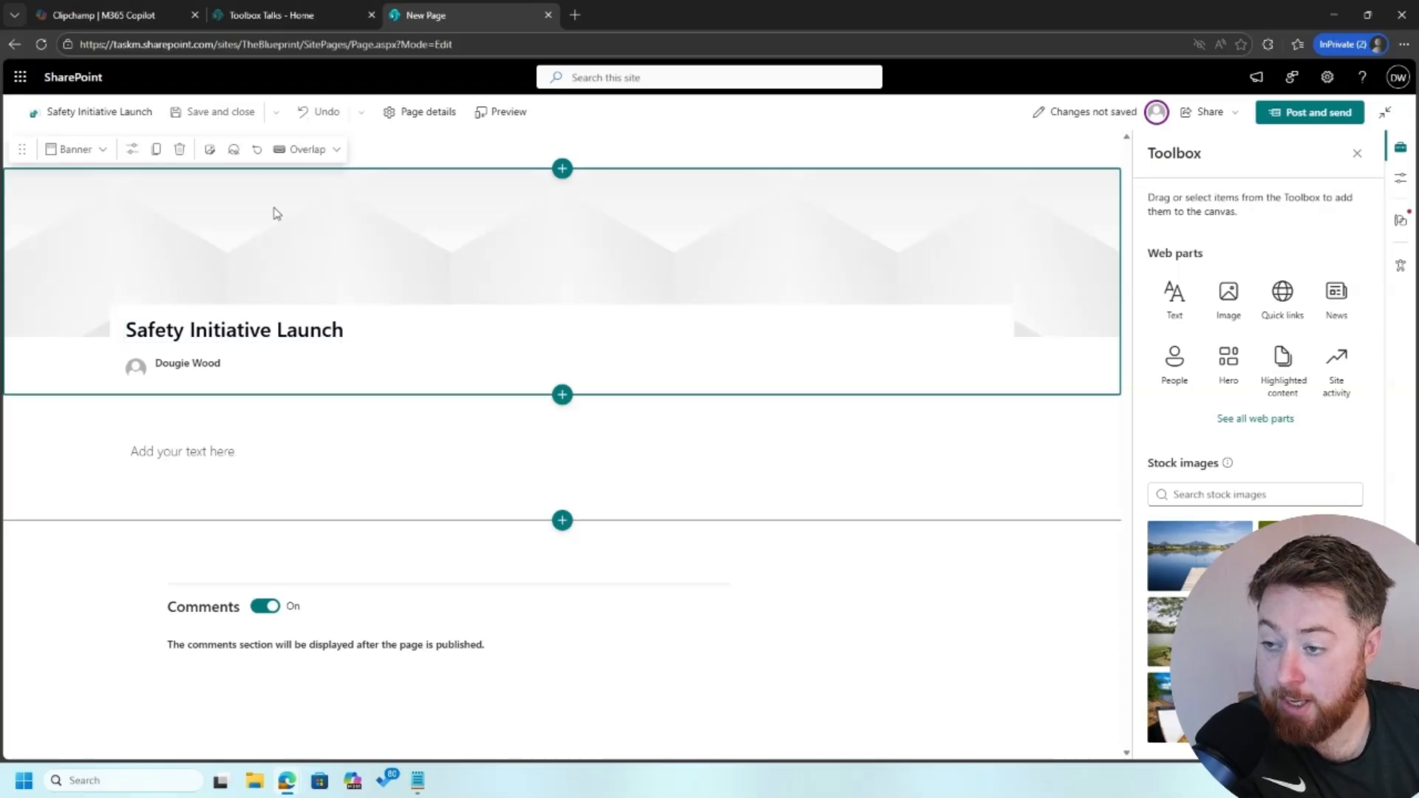
click(211, 149)
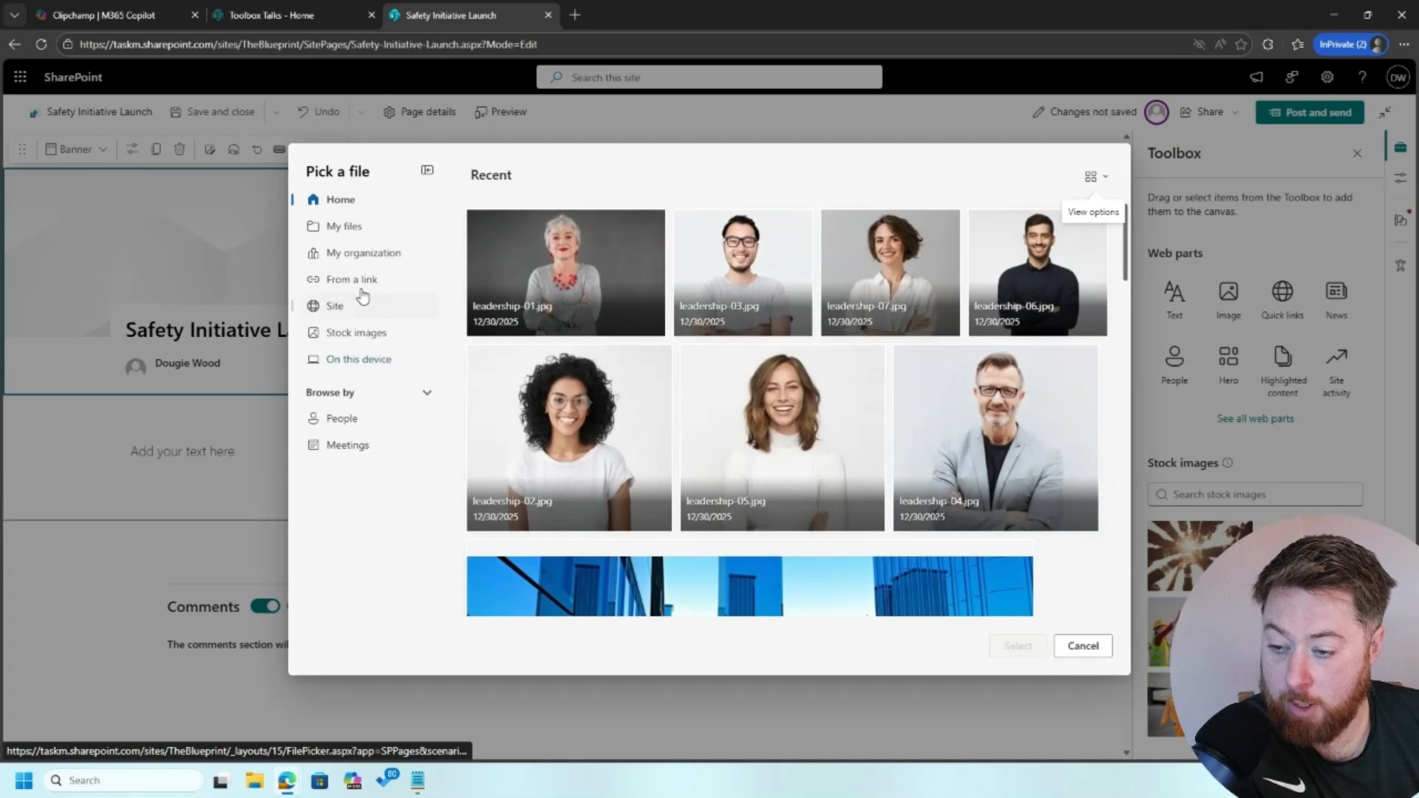
Search stock images for 'construction' and set the hard-hat workers photo as the banner
click(379, 332)
click(563, 227)
text(cons)
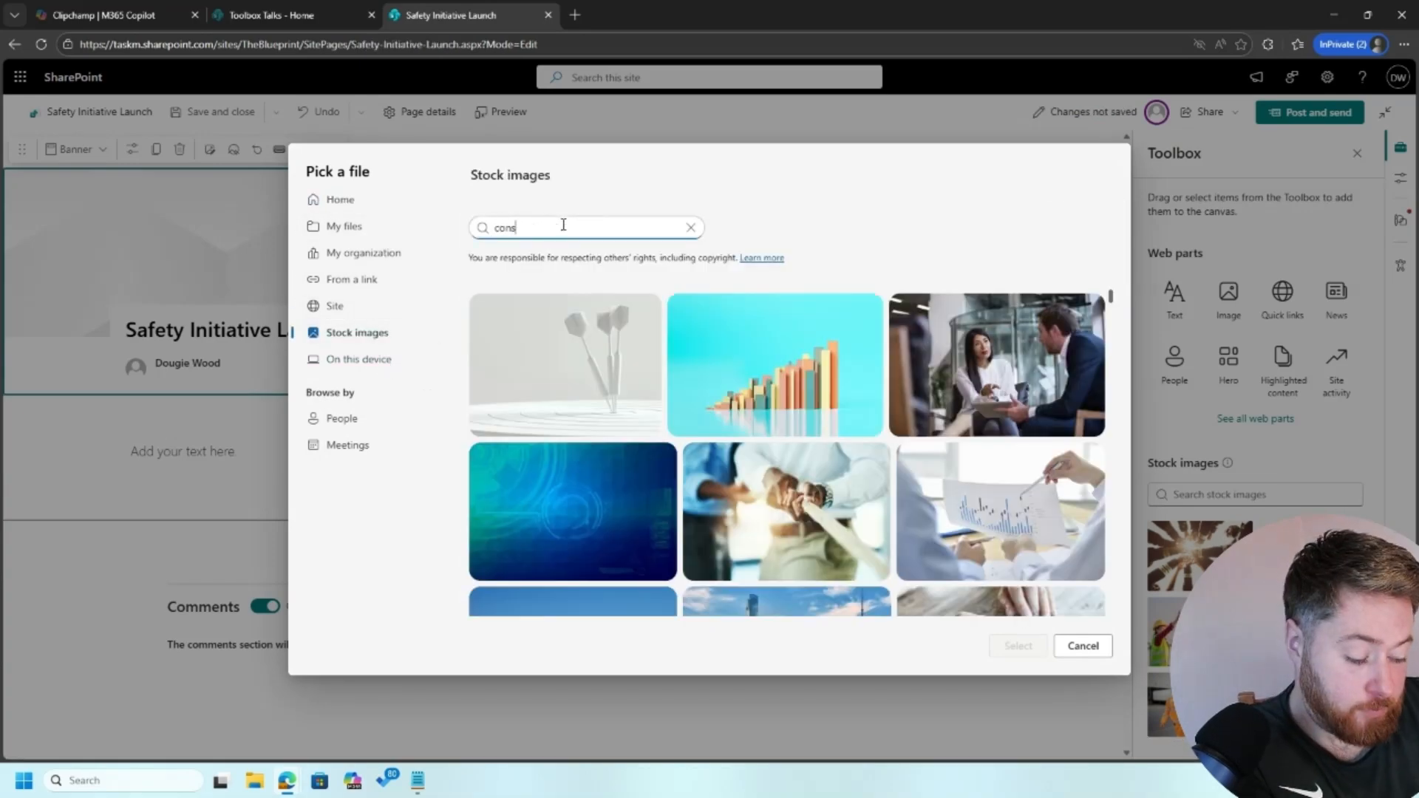
text(truction)
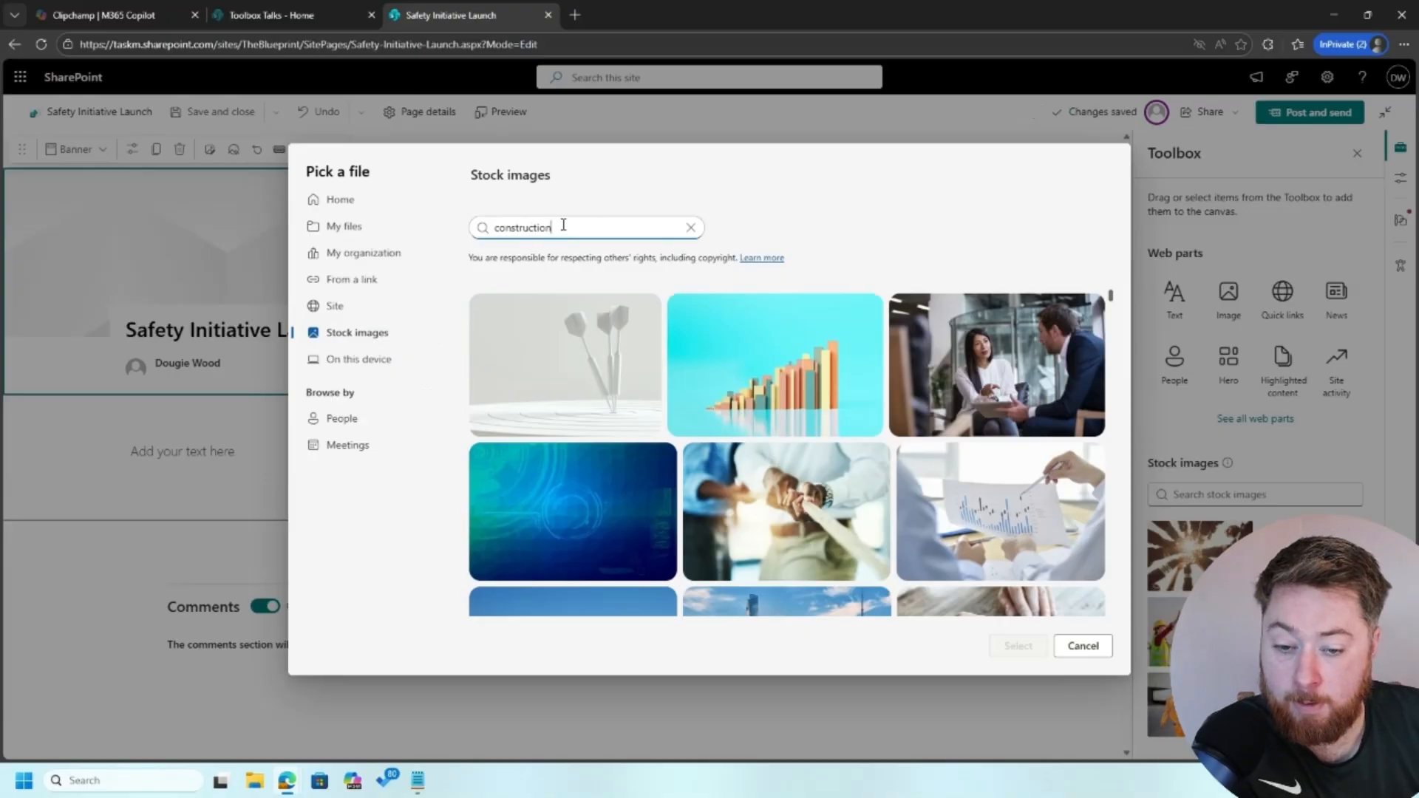
scroll(638, 370, down, 2)
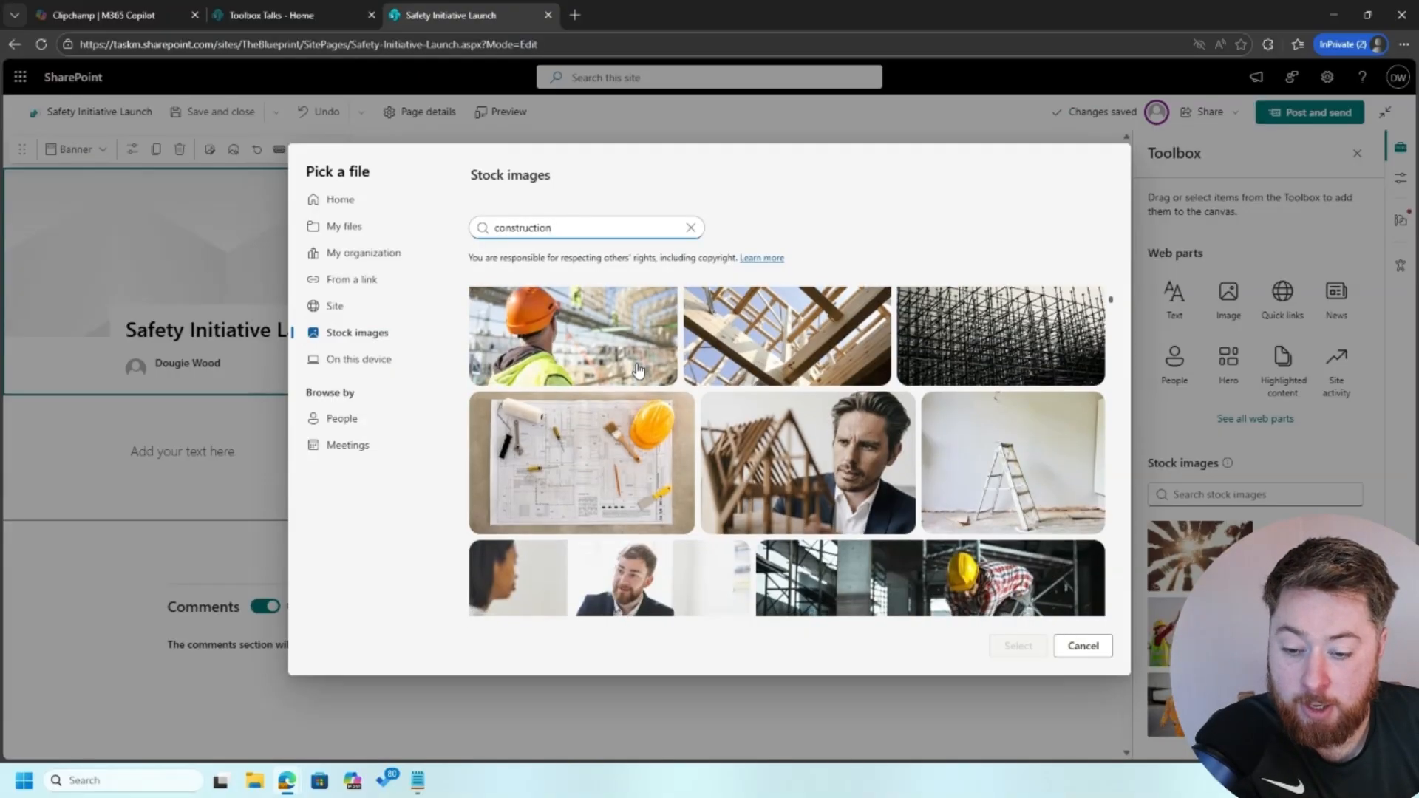
scroll(734, 463, down, 3)
click(743, 443)
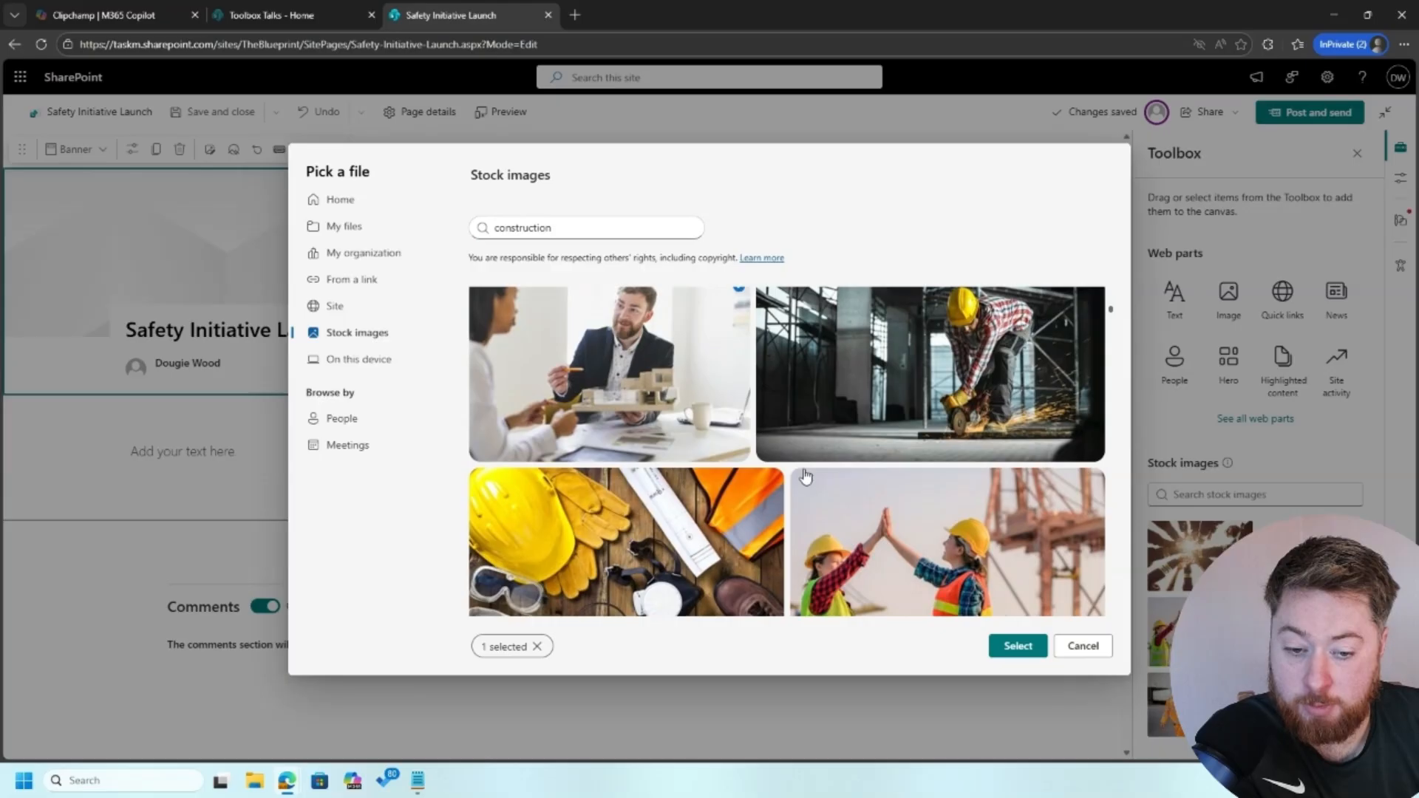
scroll(784, 451, down, 5)
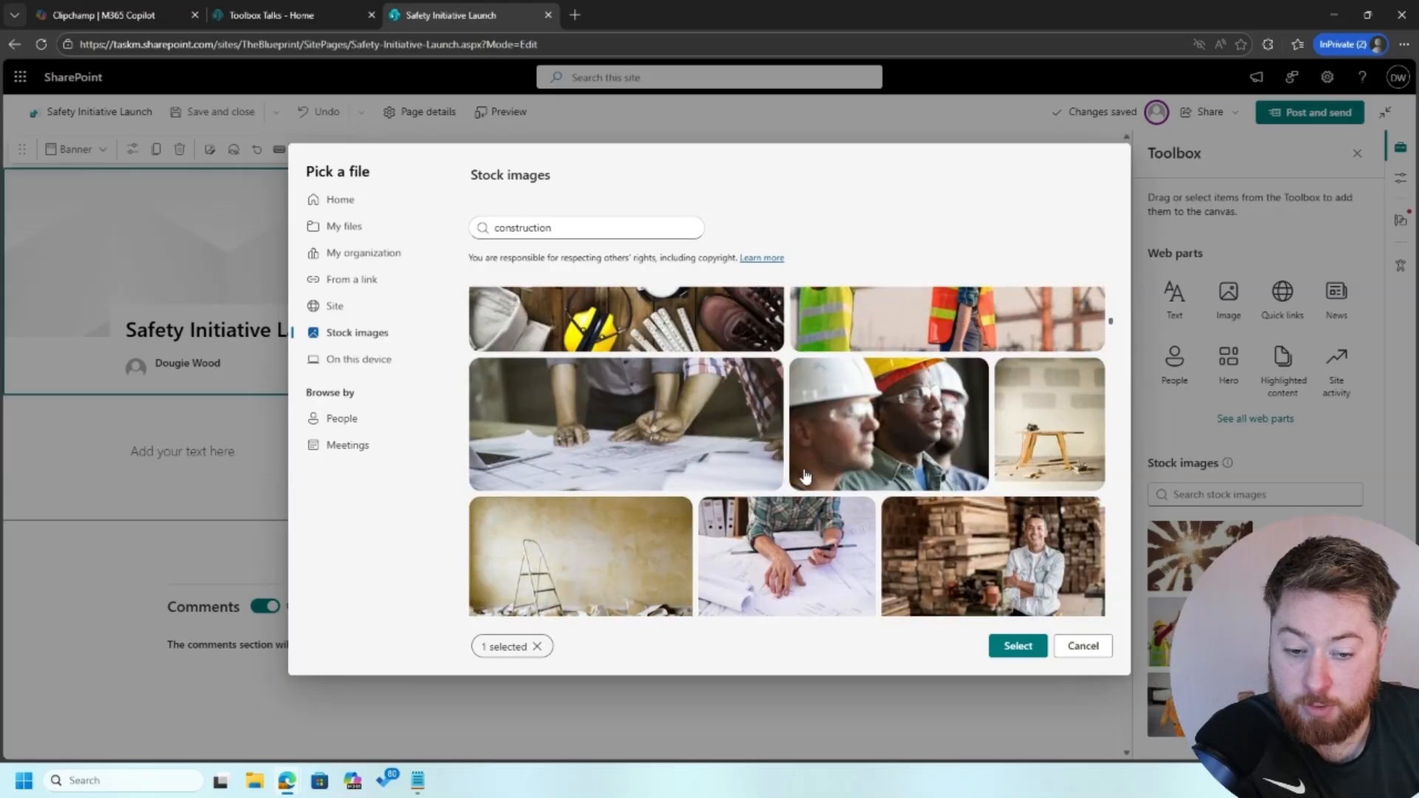
scroll(805, 476, down, 3)
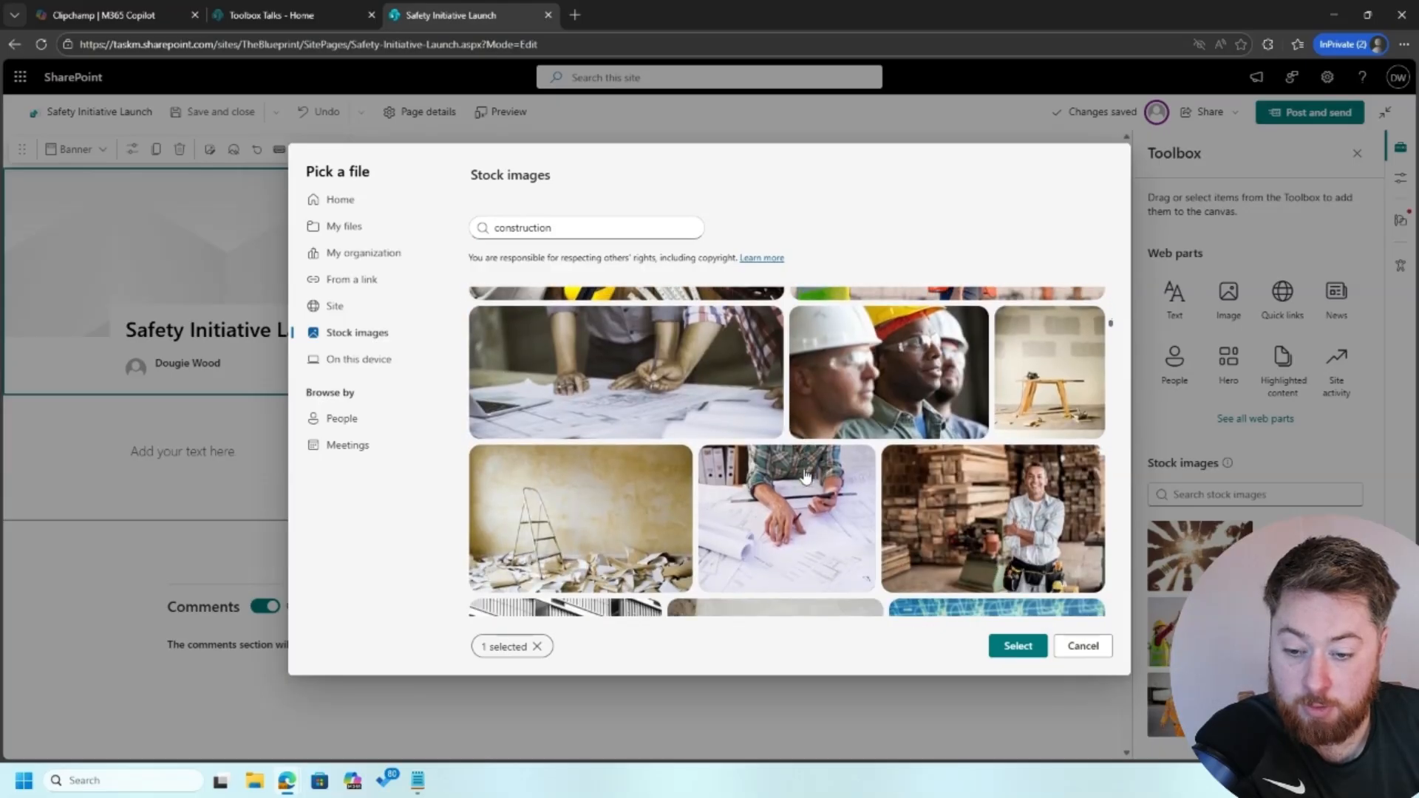
scroll(805, 476, down, 6)
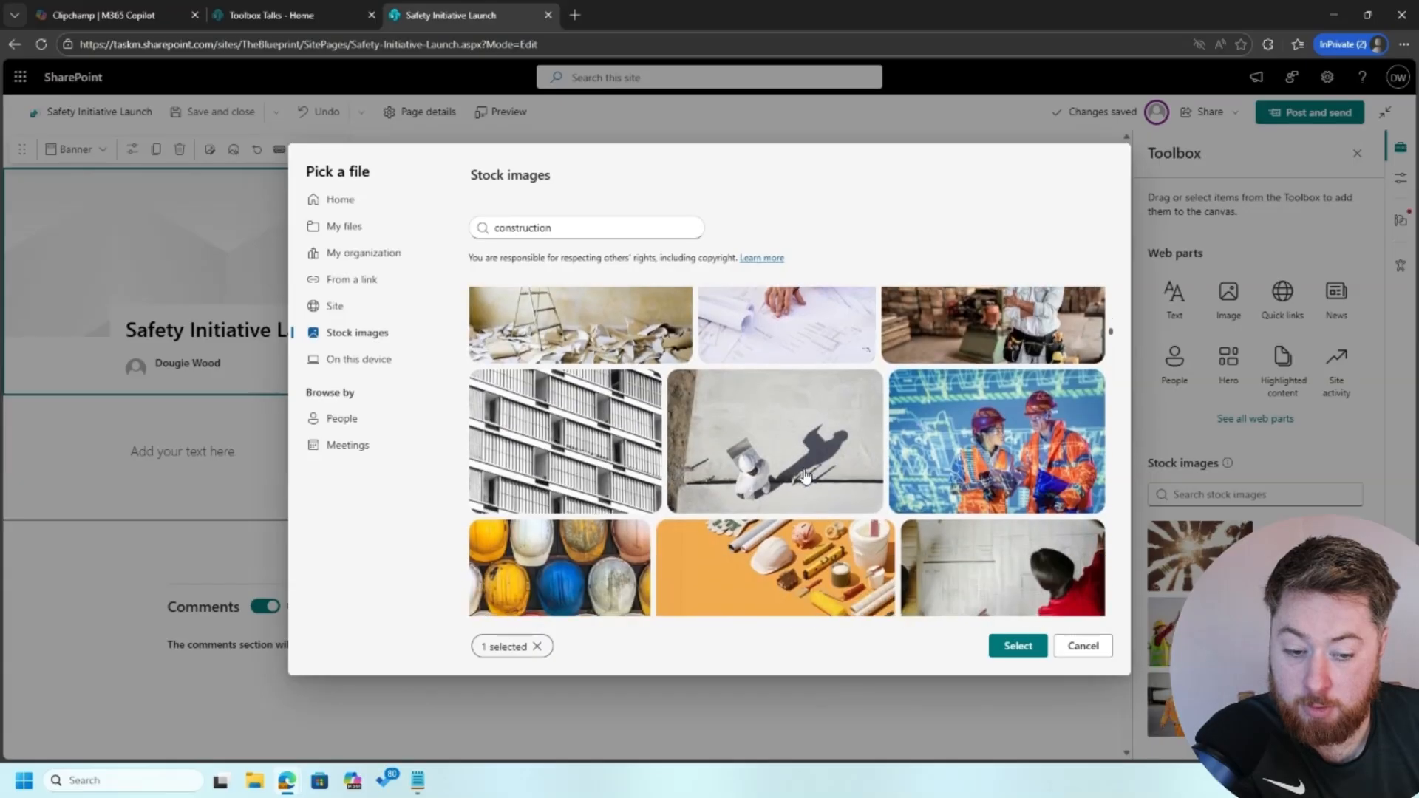
scroll(806, 475, up, 5)
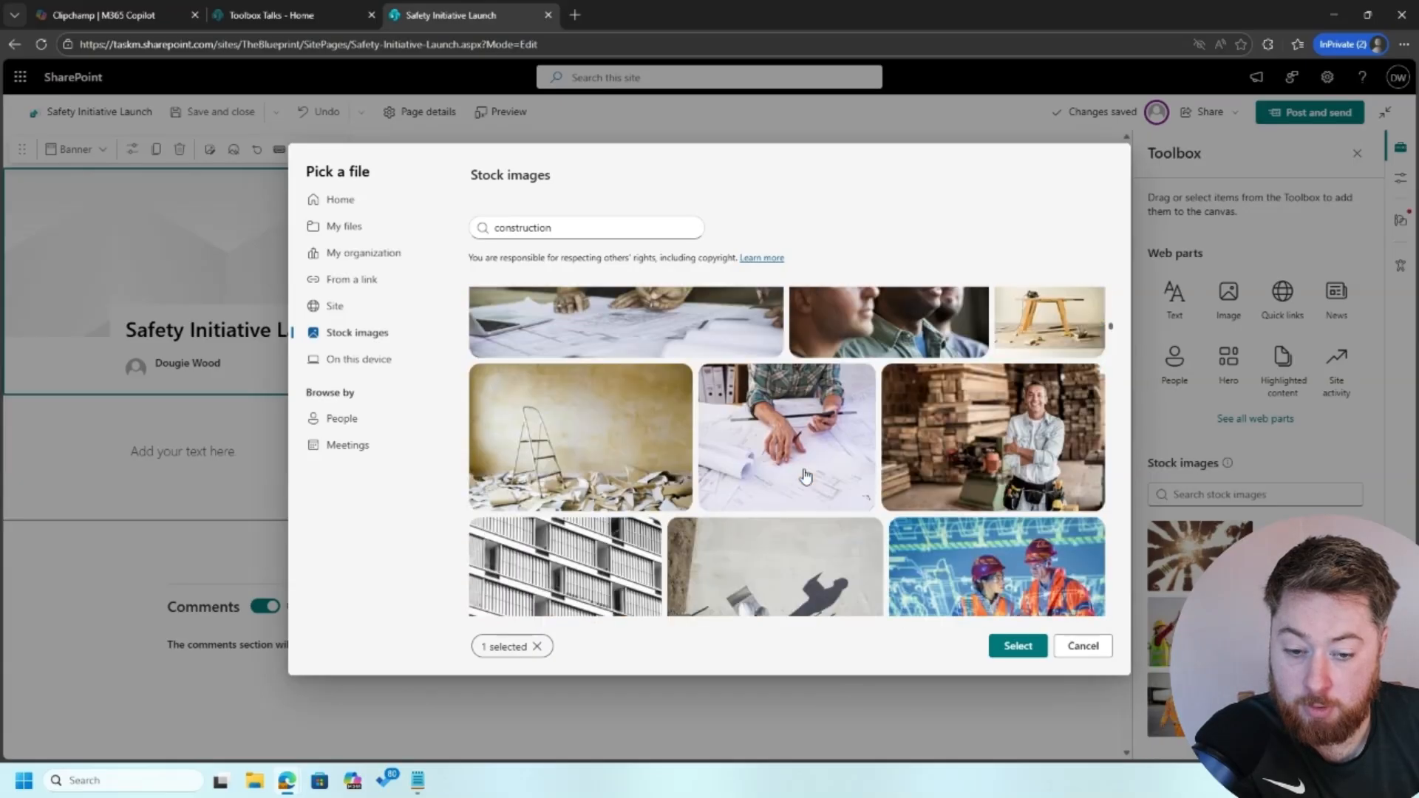
scroll(814, 591, up, 1)
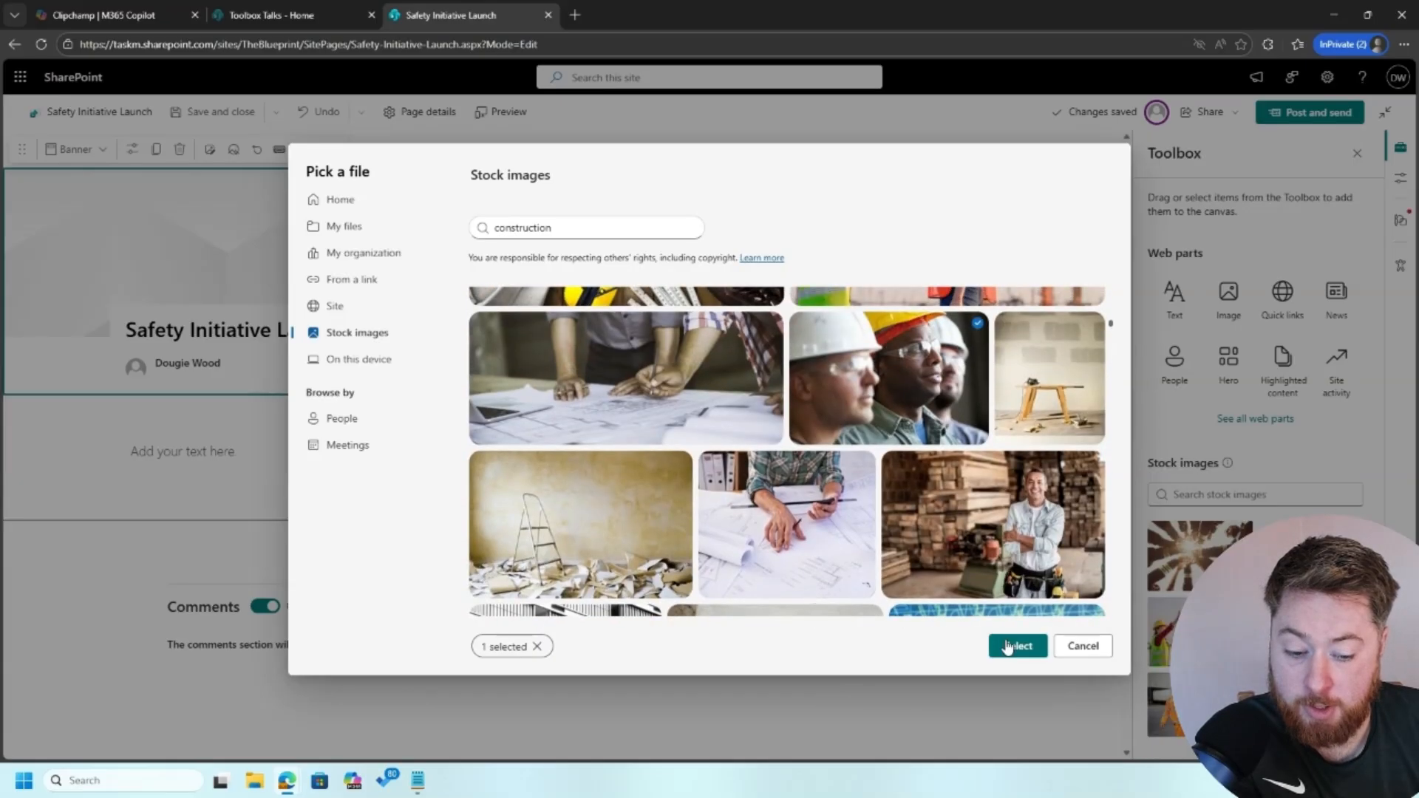
click(1010, 645)
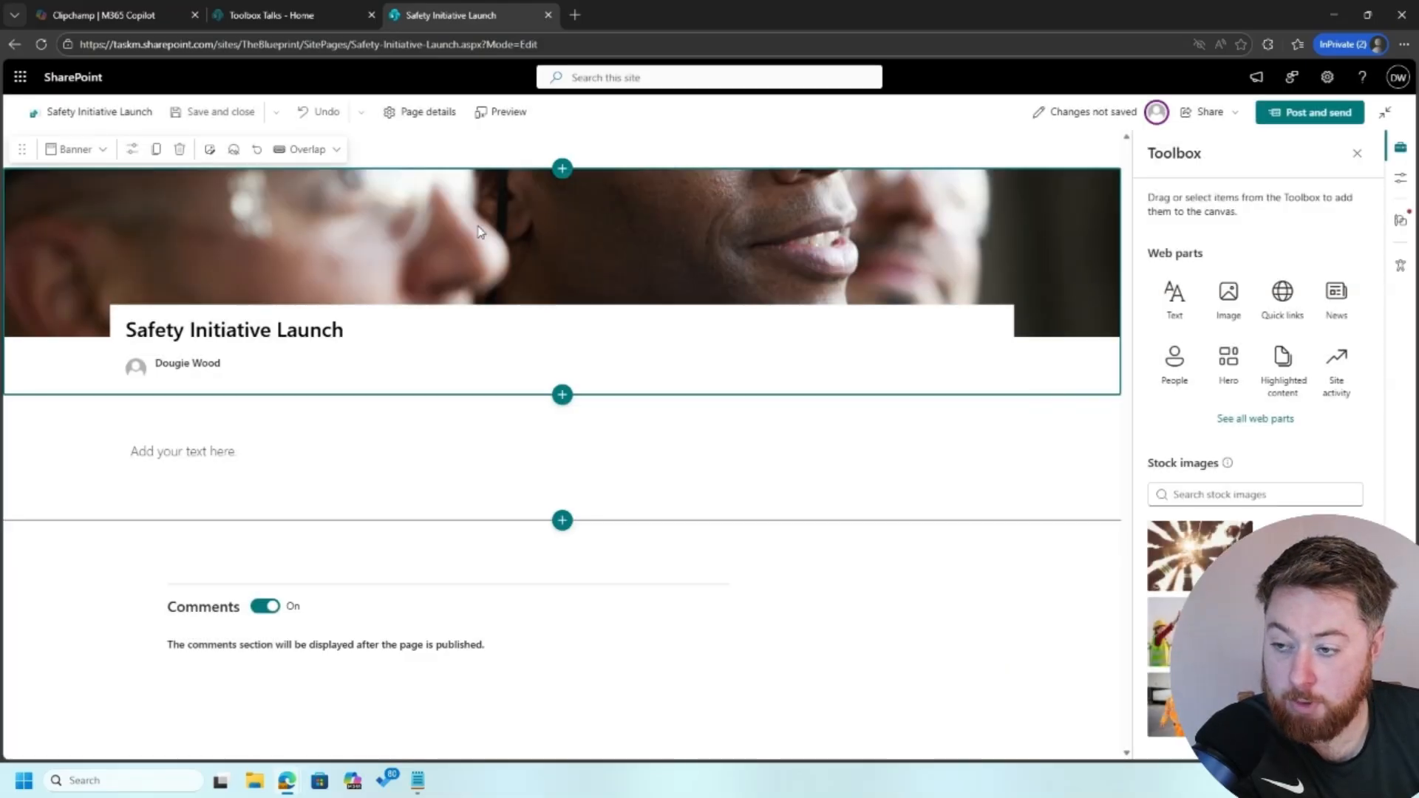
click(234, 150)
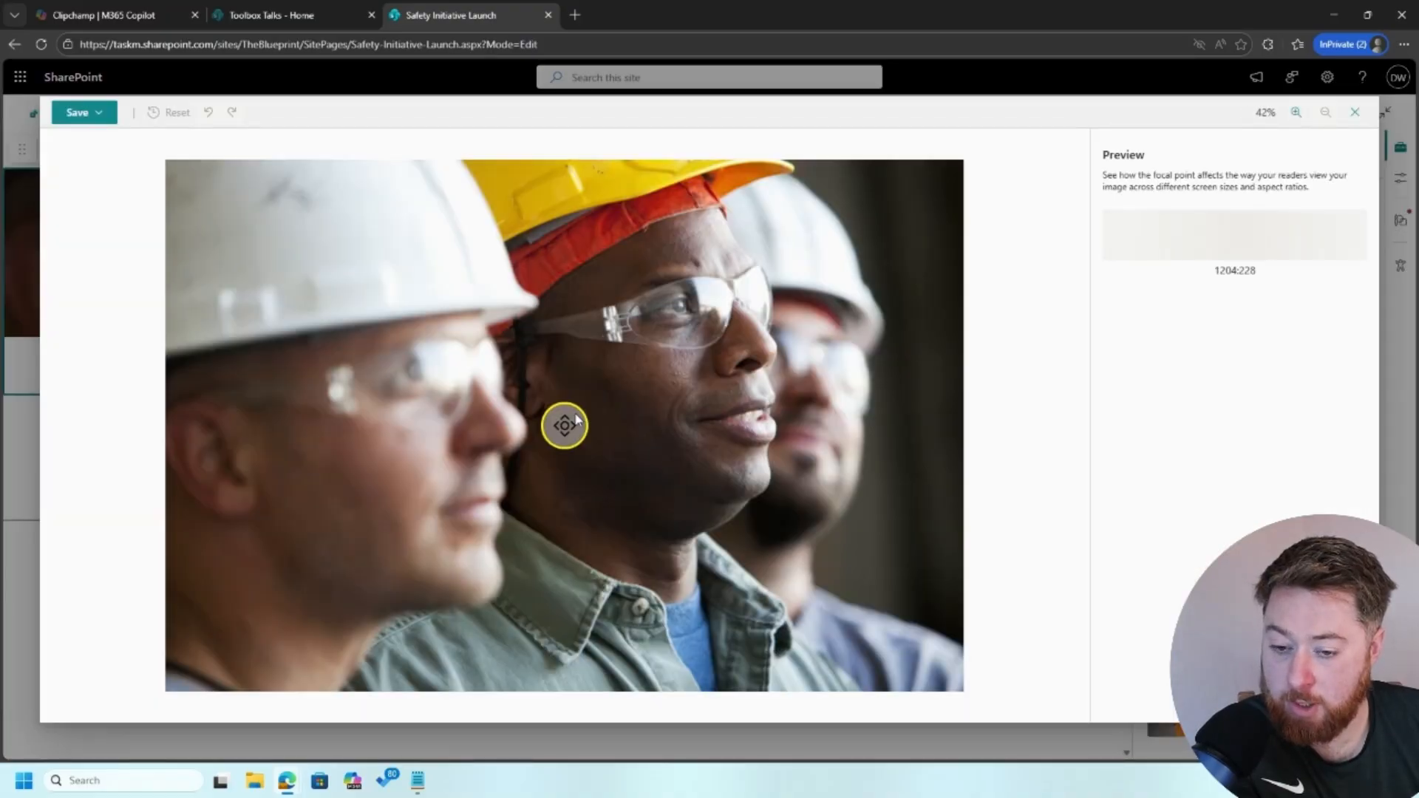
Move the banner focal point up onto the worker's hard hat and save it
drag(566, 422, 577, 283)
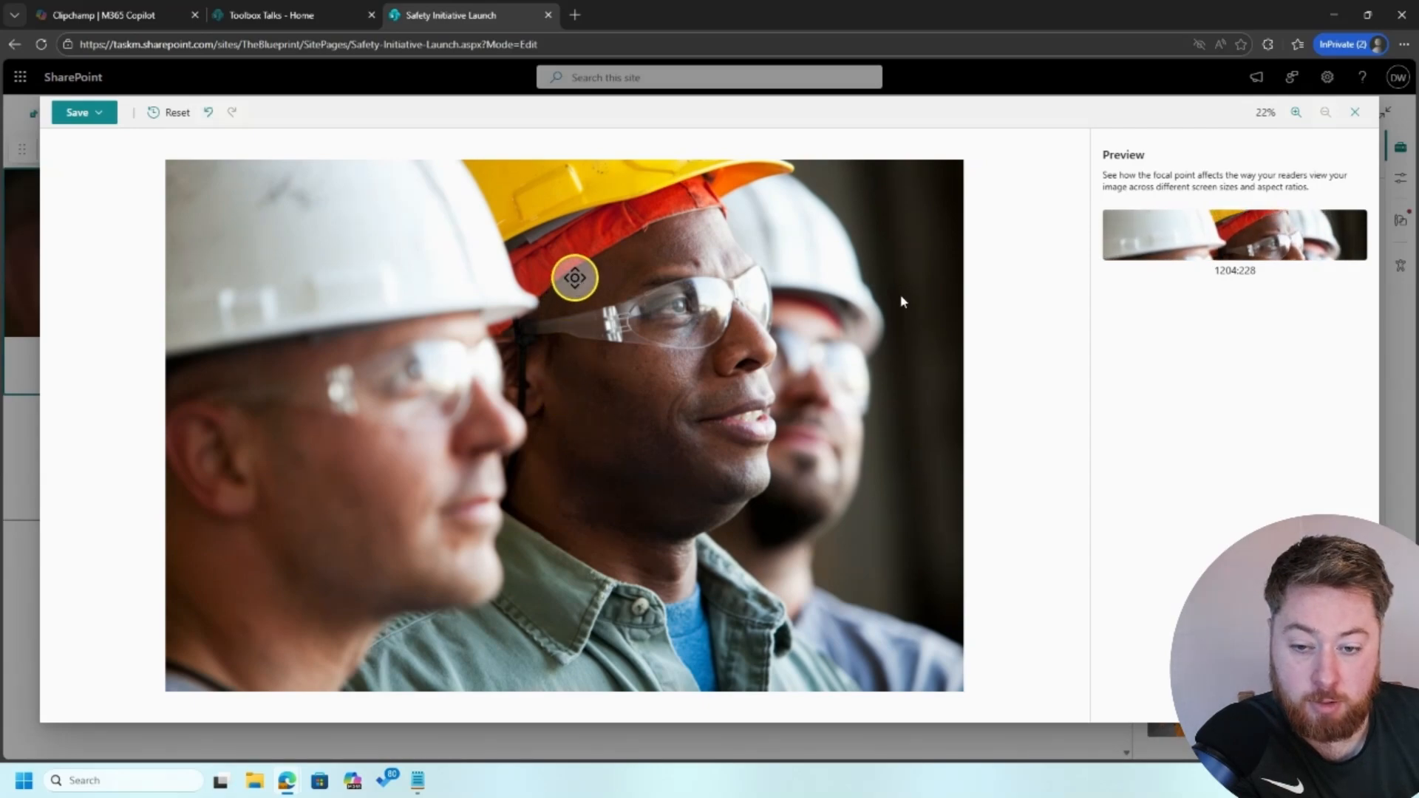
click(82, 115)
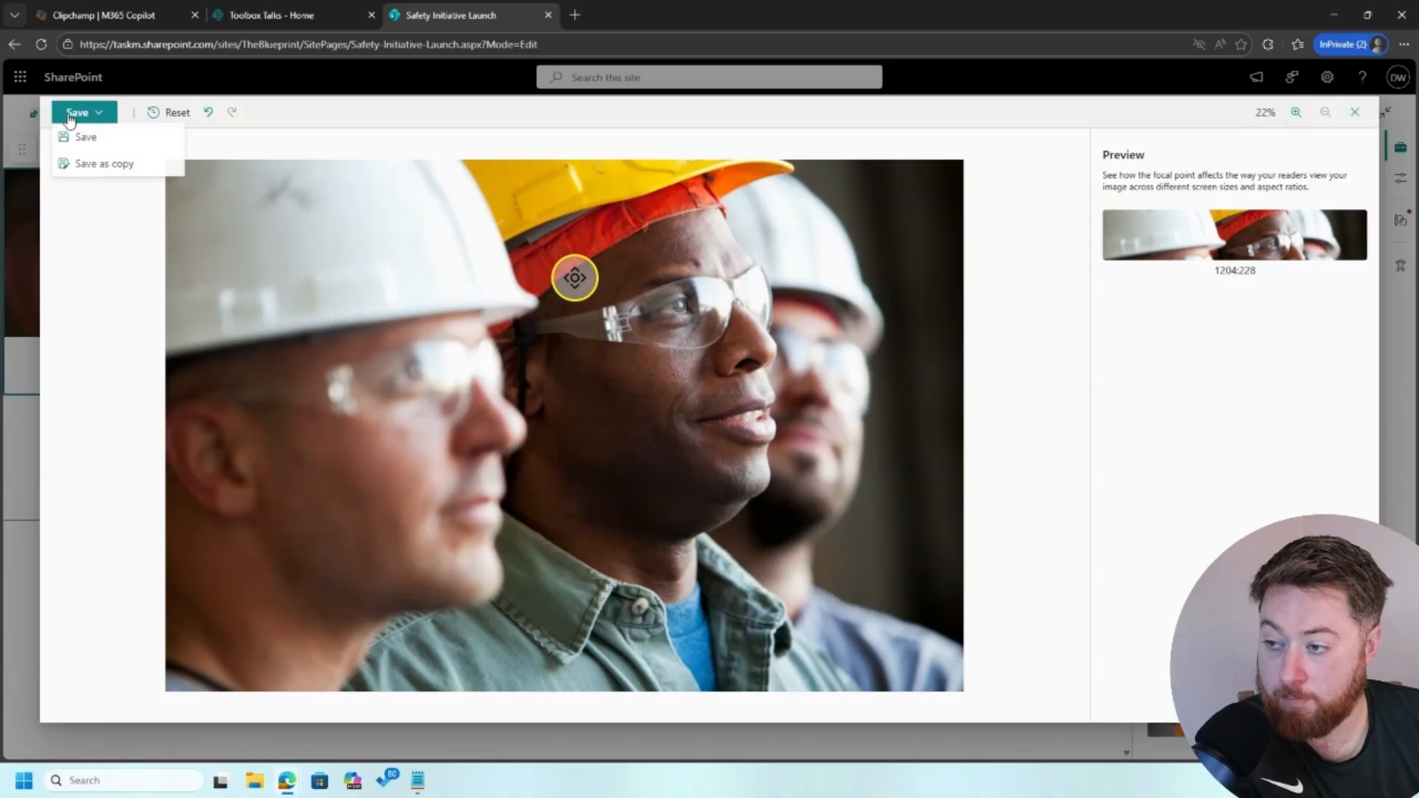
click(130, 146)
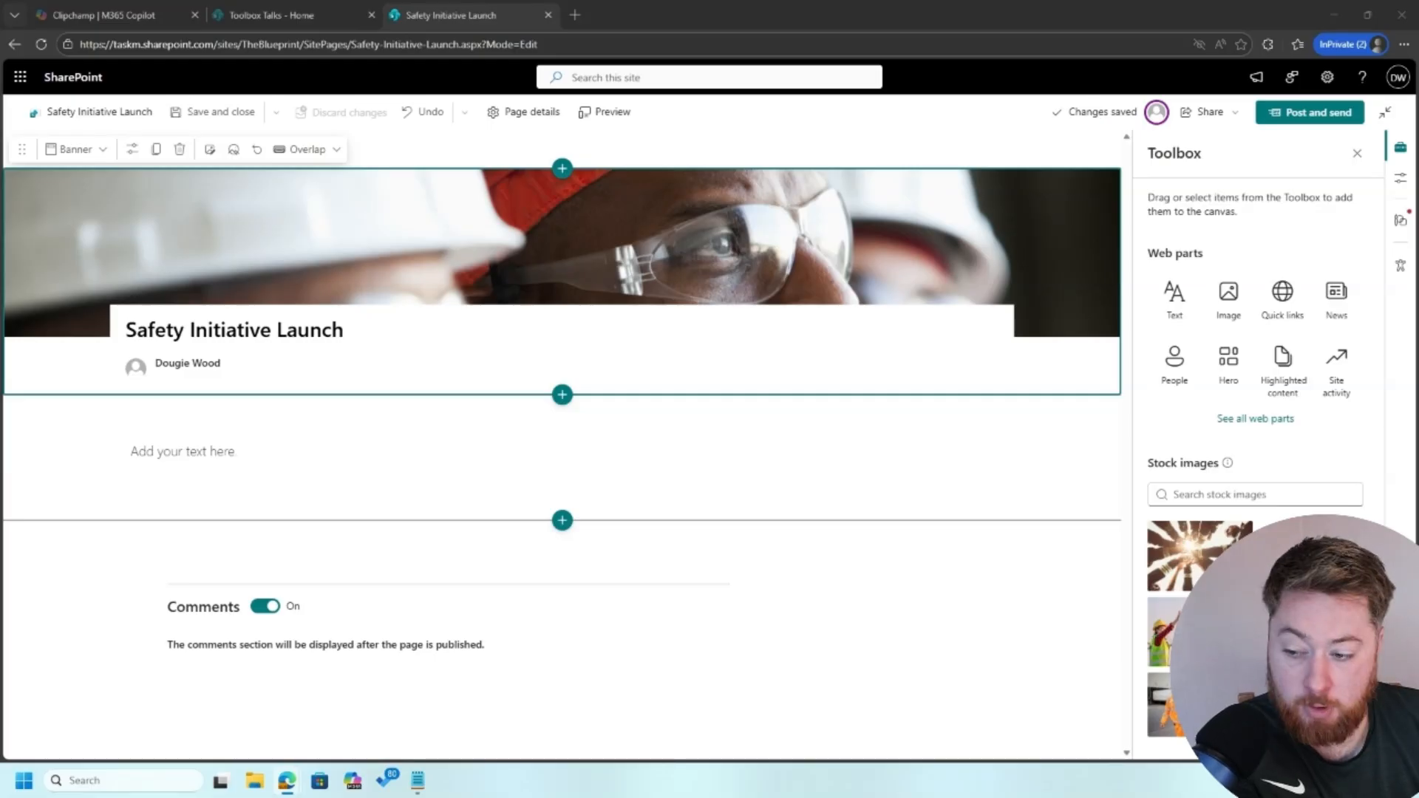
Paste the Safe Start article into the text area, adding a blank line after the opening paragraph
click(305, 444)
text(We’re introducing a new daily safety initiative designed to reduce incidents and improve awareness across all projects. Full Article: Starting this week, all sites will implement a "Safe Start" briefing at the beginning of each shift. This is a short, 2-minute check-in where teams will: Highlight key risks for the day Confirm control measures are in place Raise any immediate concerns The goal is simple: fewer surprises, fewer incidents. Early trials on two pilot sites showed: Improved hazard reporting Better communication between trades Increased confidence across teams What You Need to Do Attend your daily Safe Start briefing Speak up if something doesn’t feel right Take ownership of your own safety and others 👉 This is about creating a culture where everyone goes home safe.)
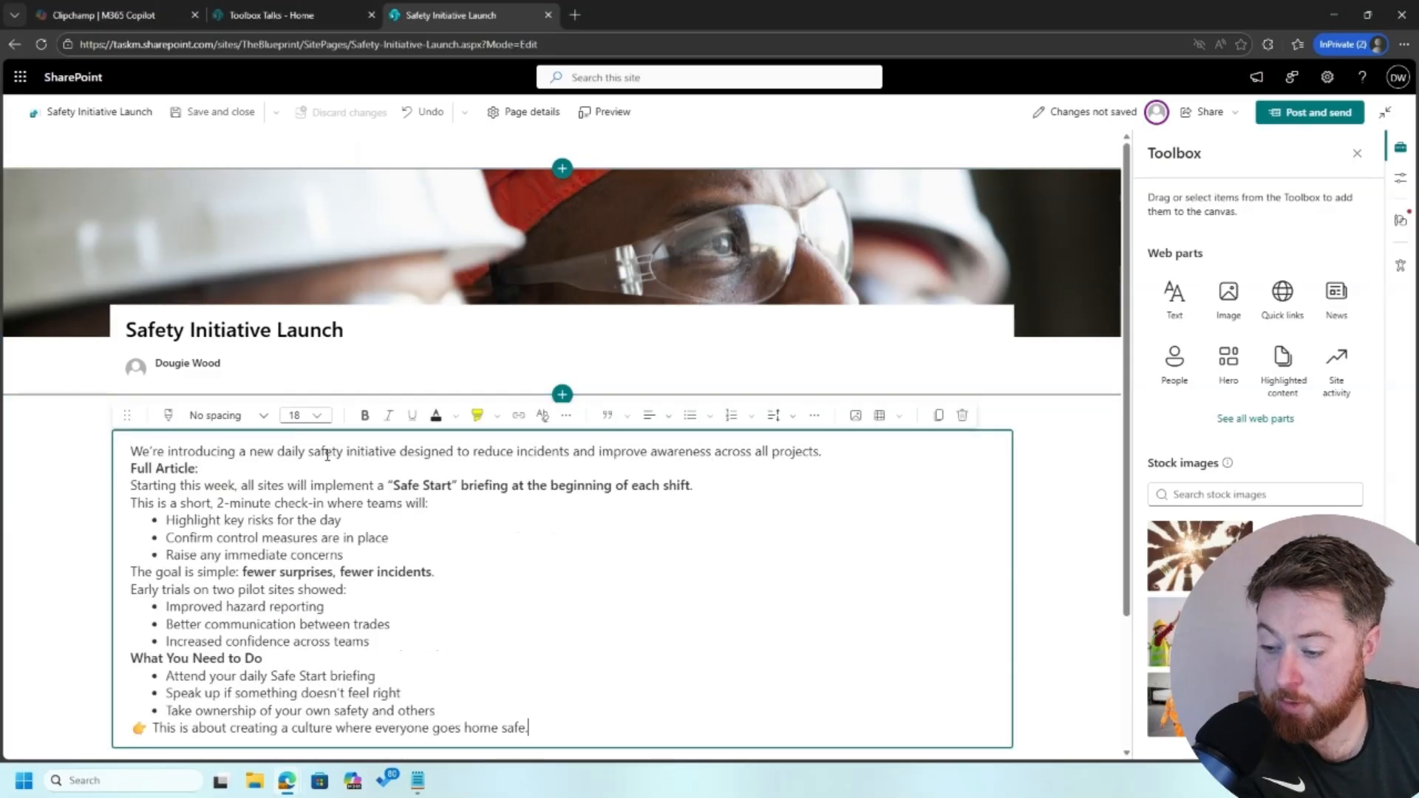
click(883, 451)
key(Return)
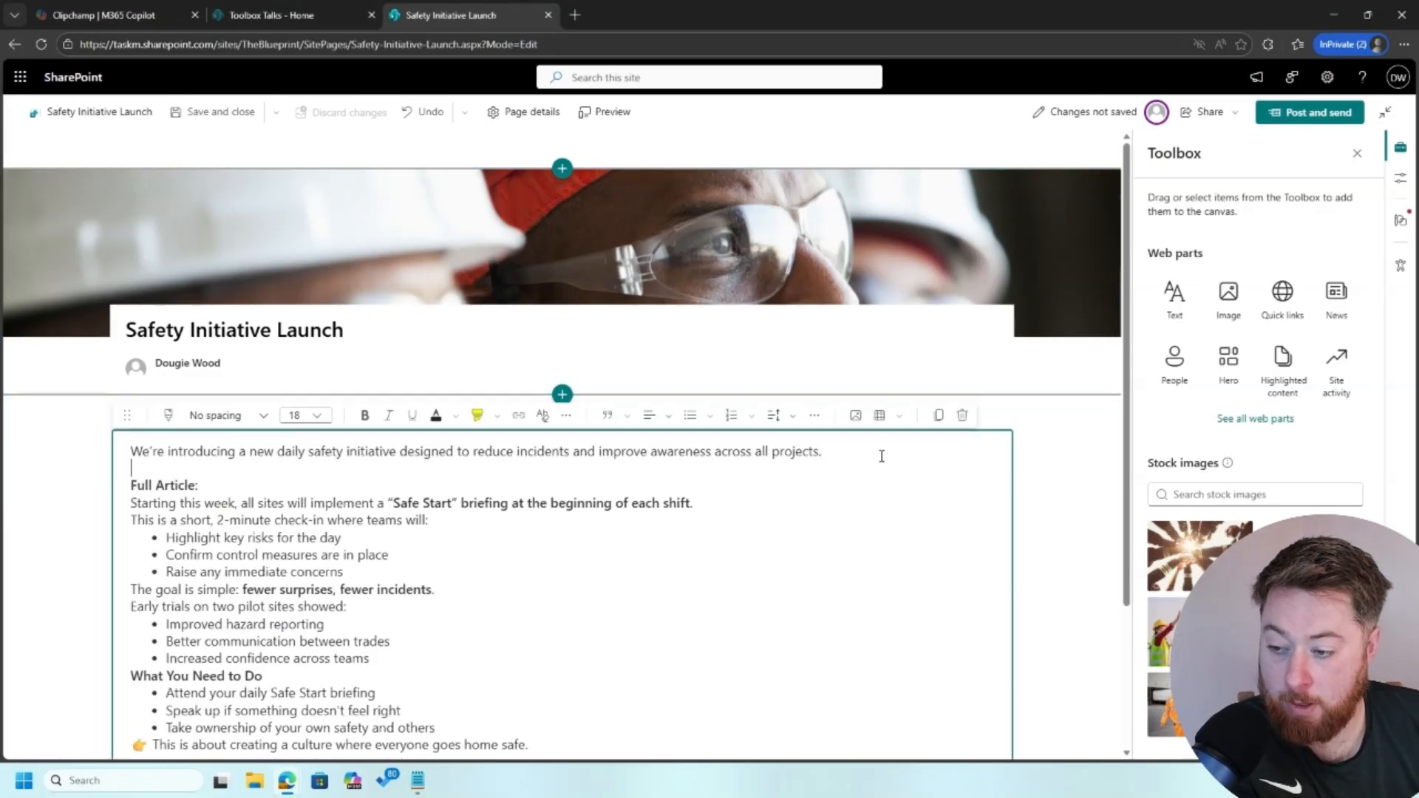
Publish the Safety Initiative Launch post, skip the email prompt, and start another news post
click(1329, 110)
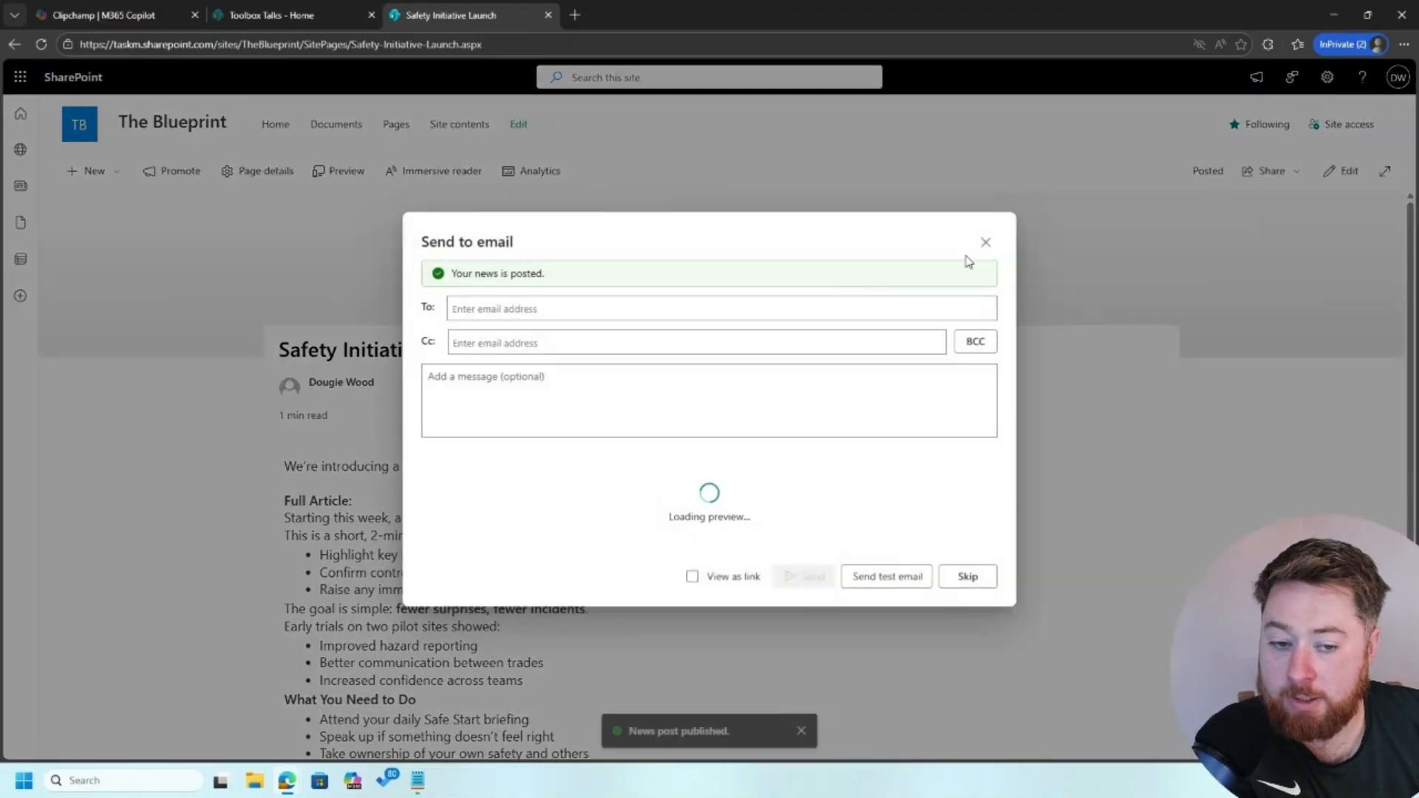
click(985, 243)
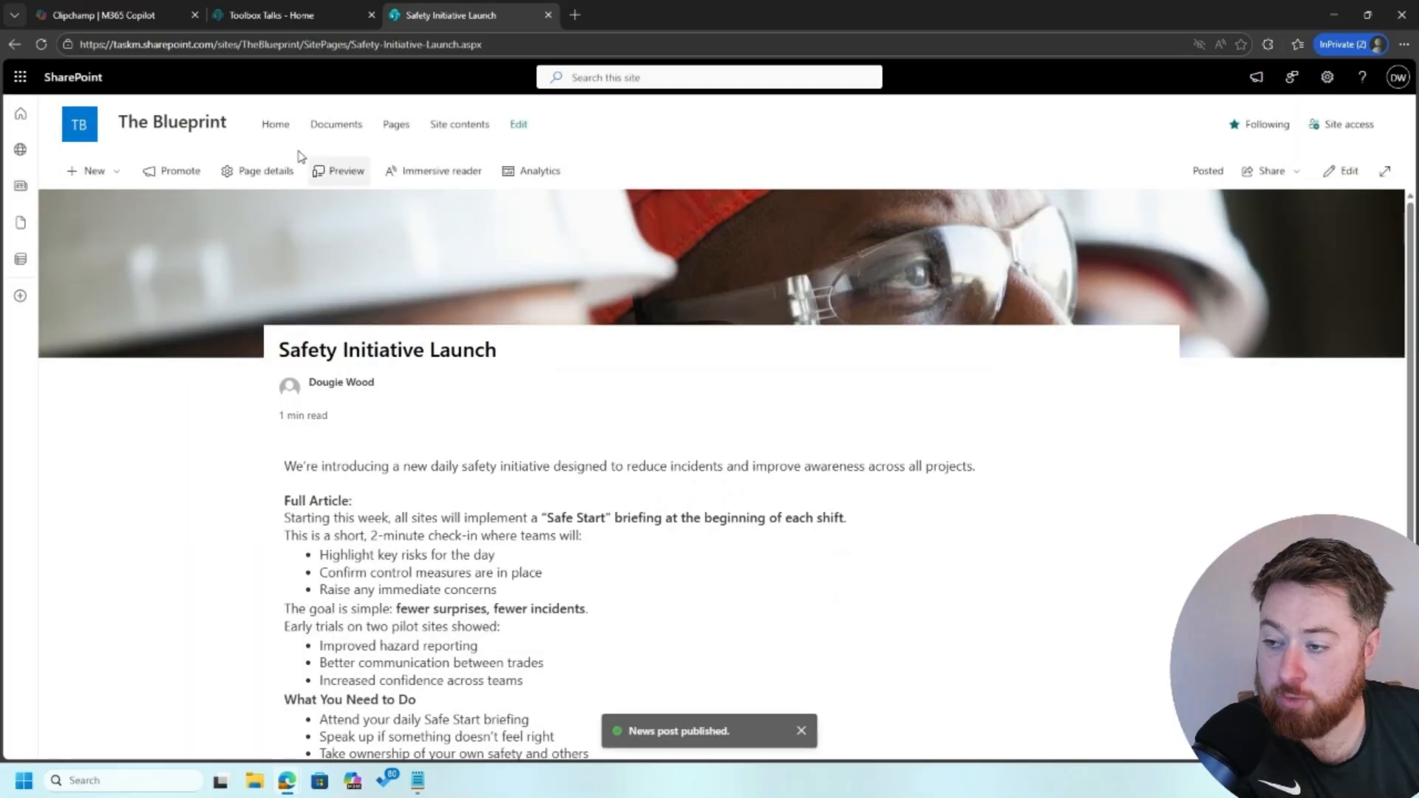
click(87, 171)
click(100, 201)
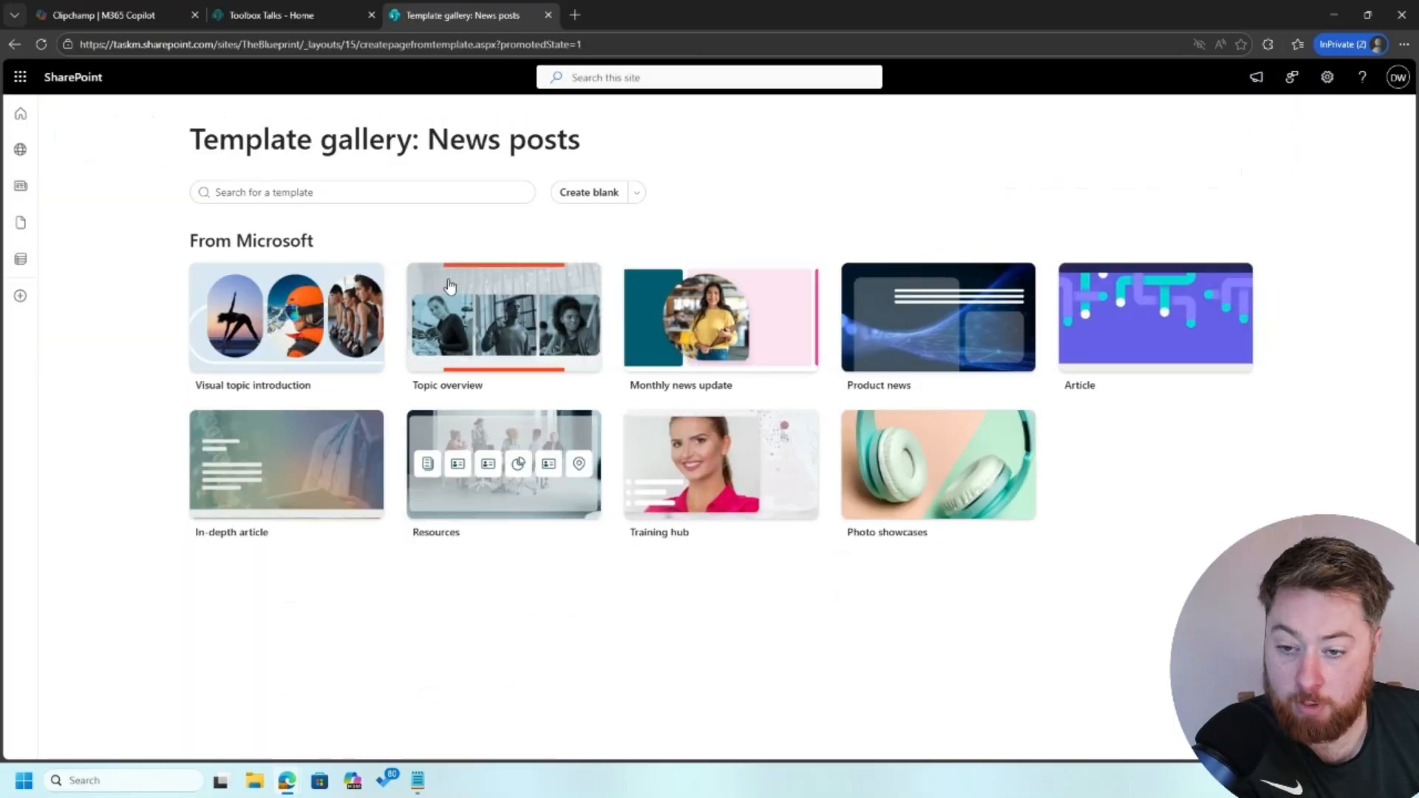
Create a blank news post titled 'Investing in Our People' and open its banner image picker
click(590, 191)
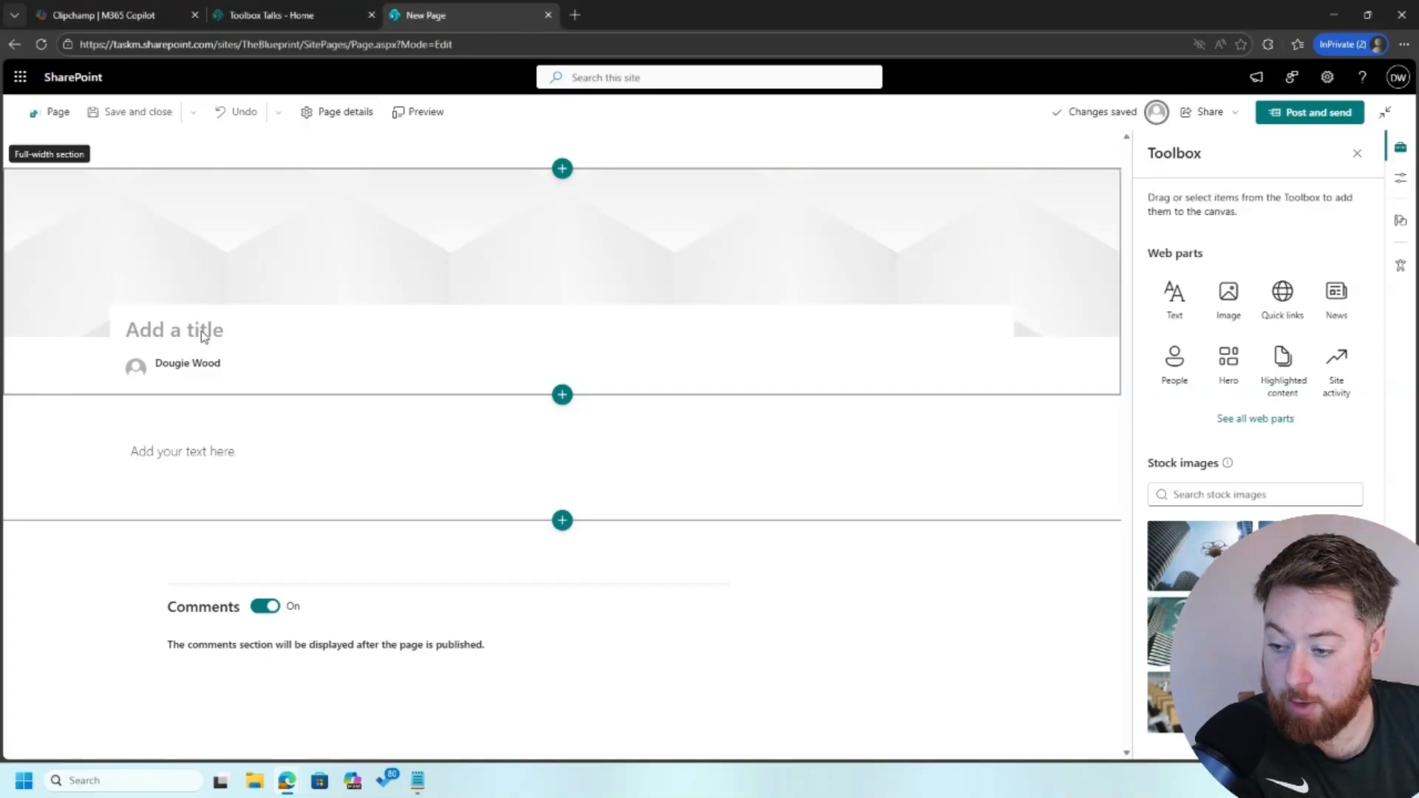
click(236, 332)
text(Investing in Our People)
click(247, 240)
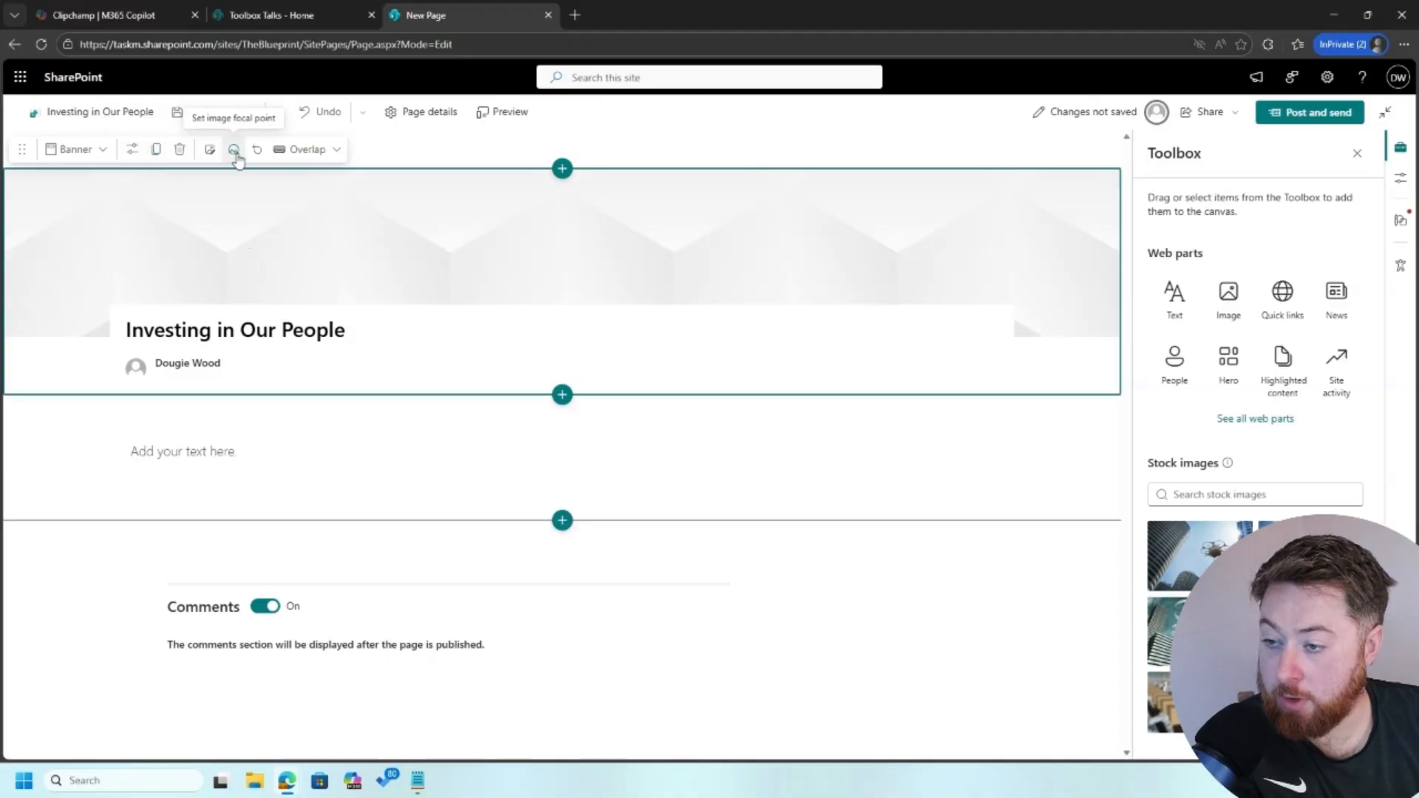
click(210, 149)
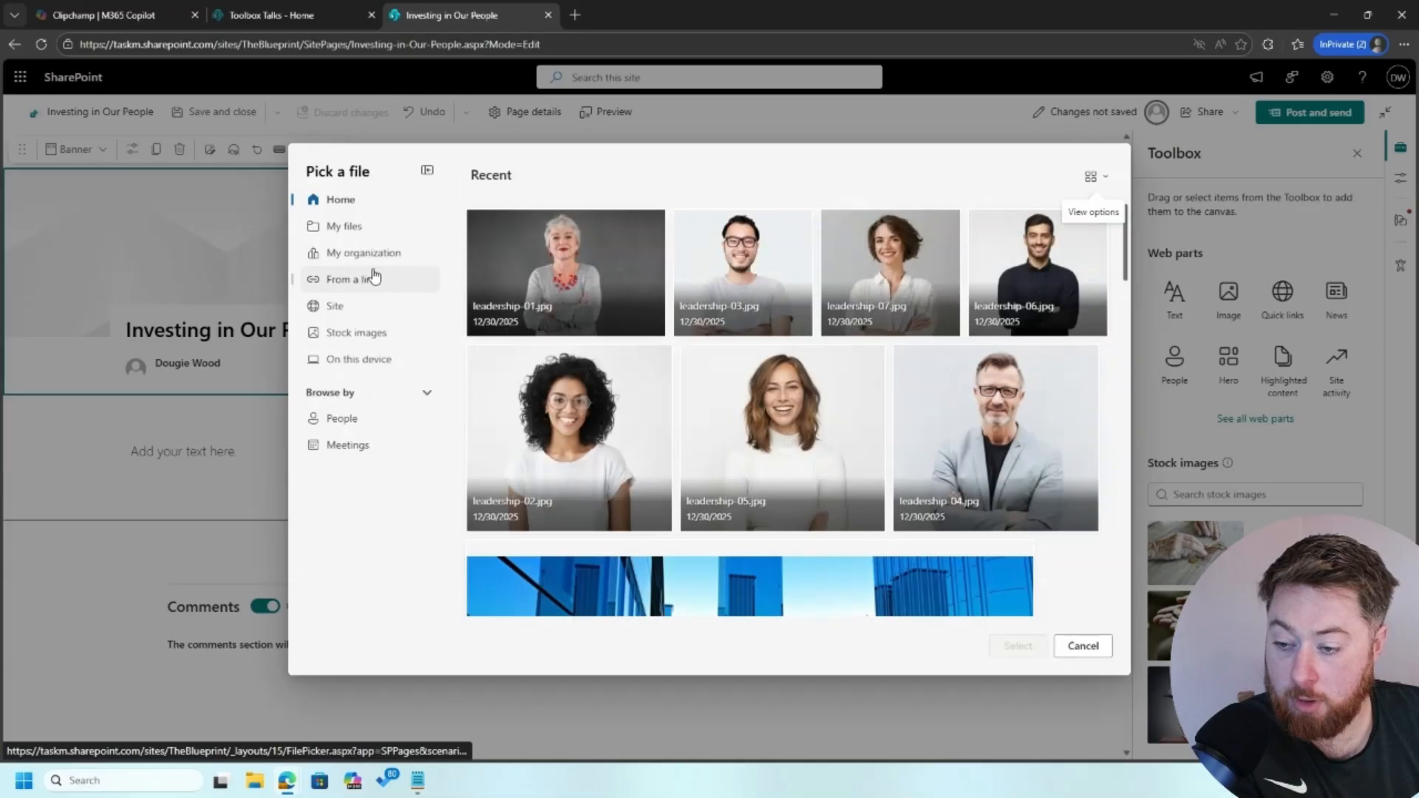
Search the stock images for 'warehouse' and browse the results
click(386, 333)
click(583, 228)
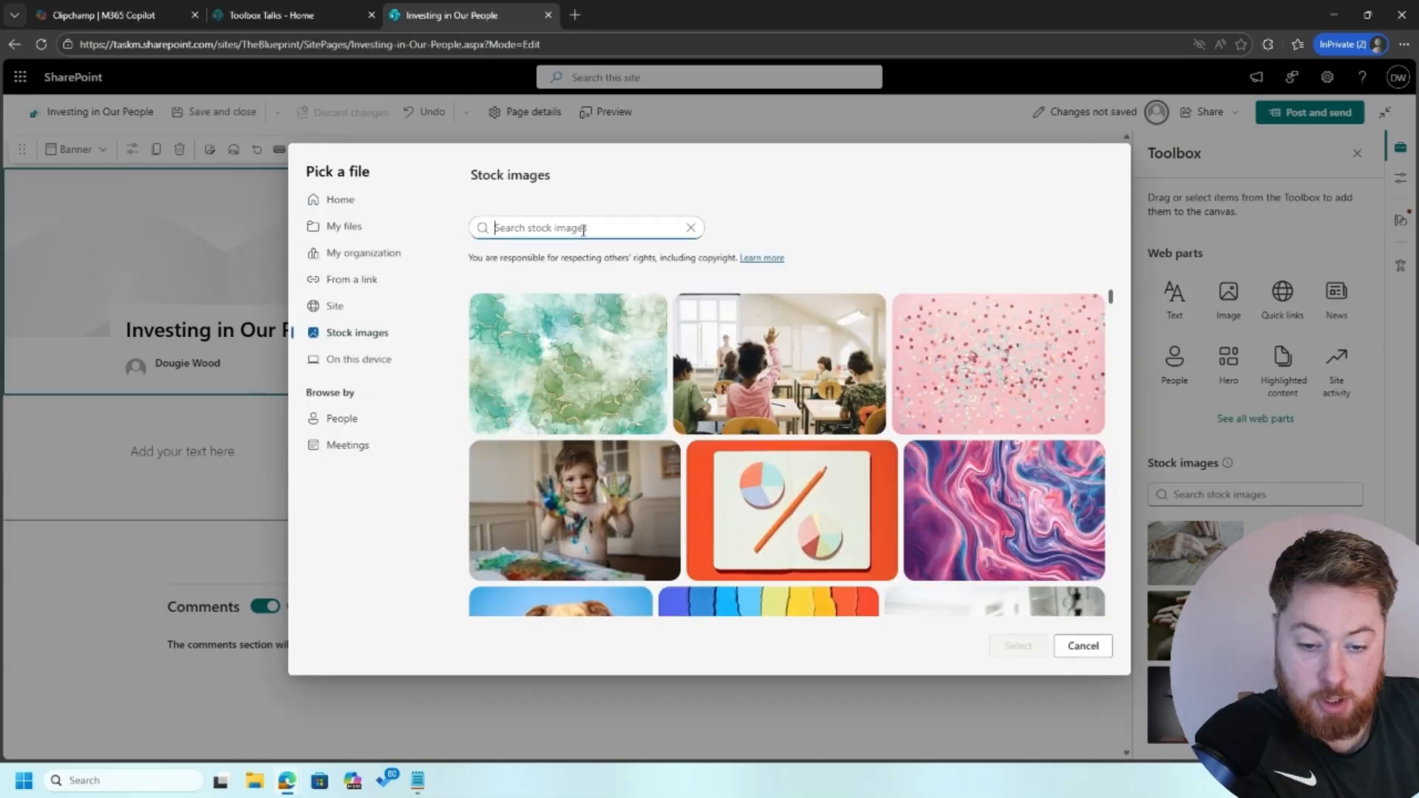
text(war)
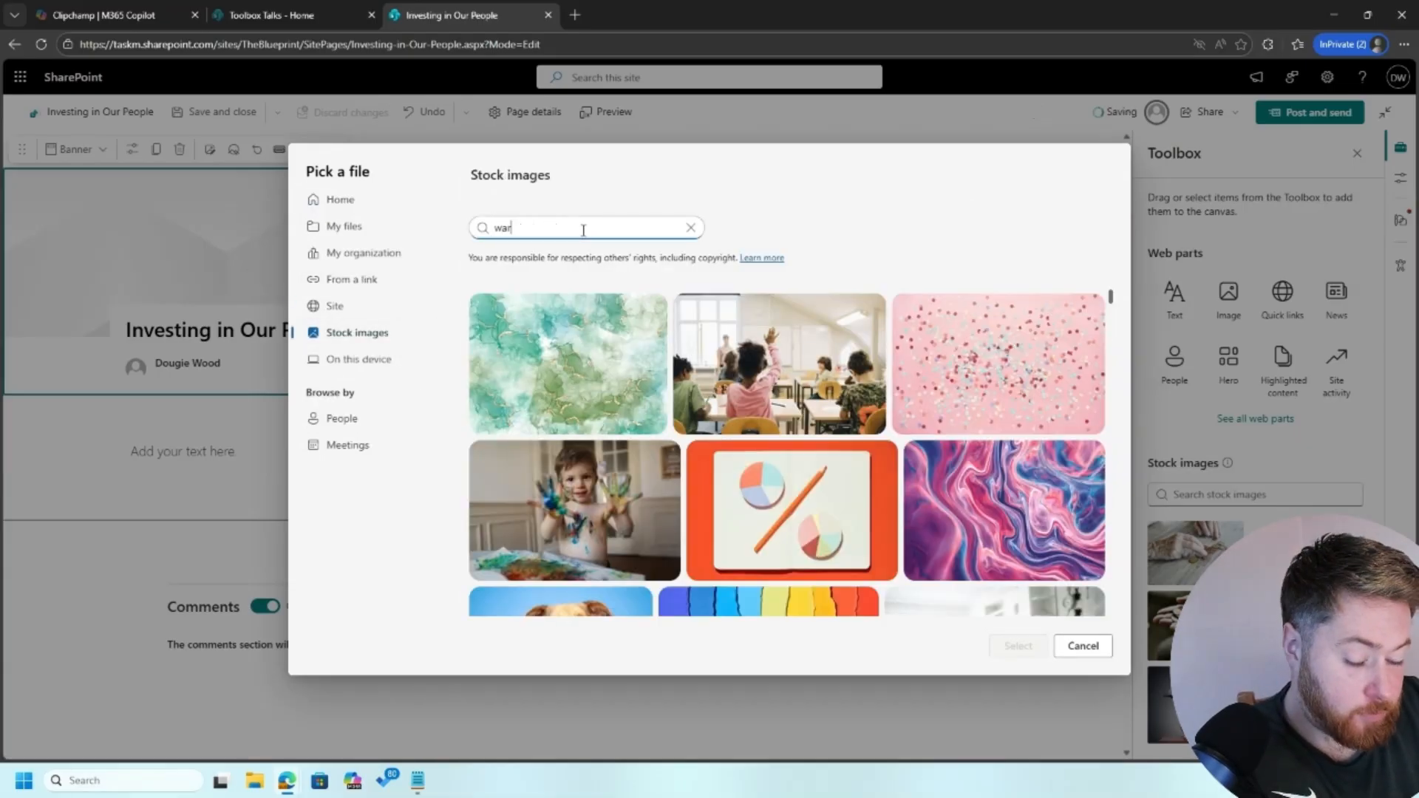
text(ehouse)
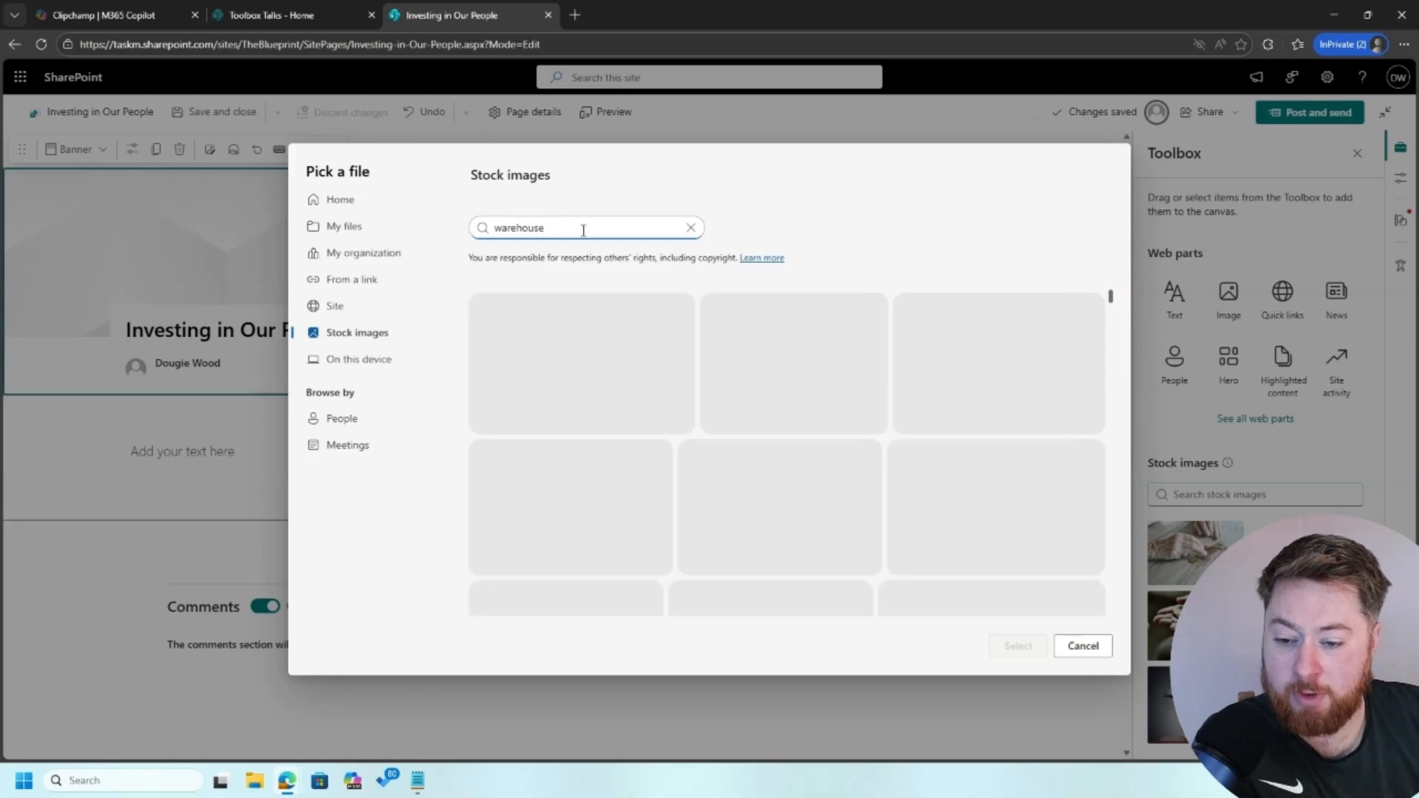
scroll(692, 373, down, 4)
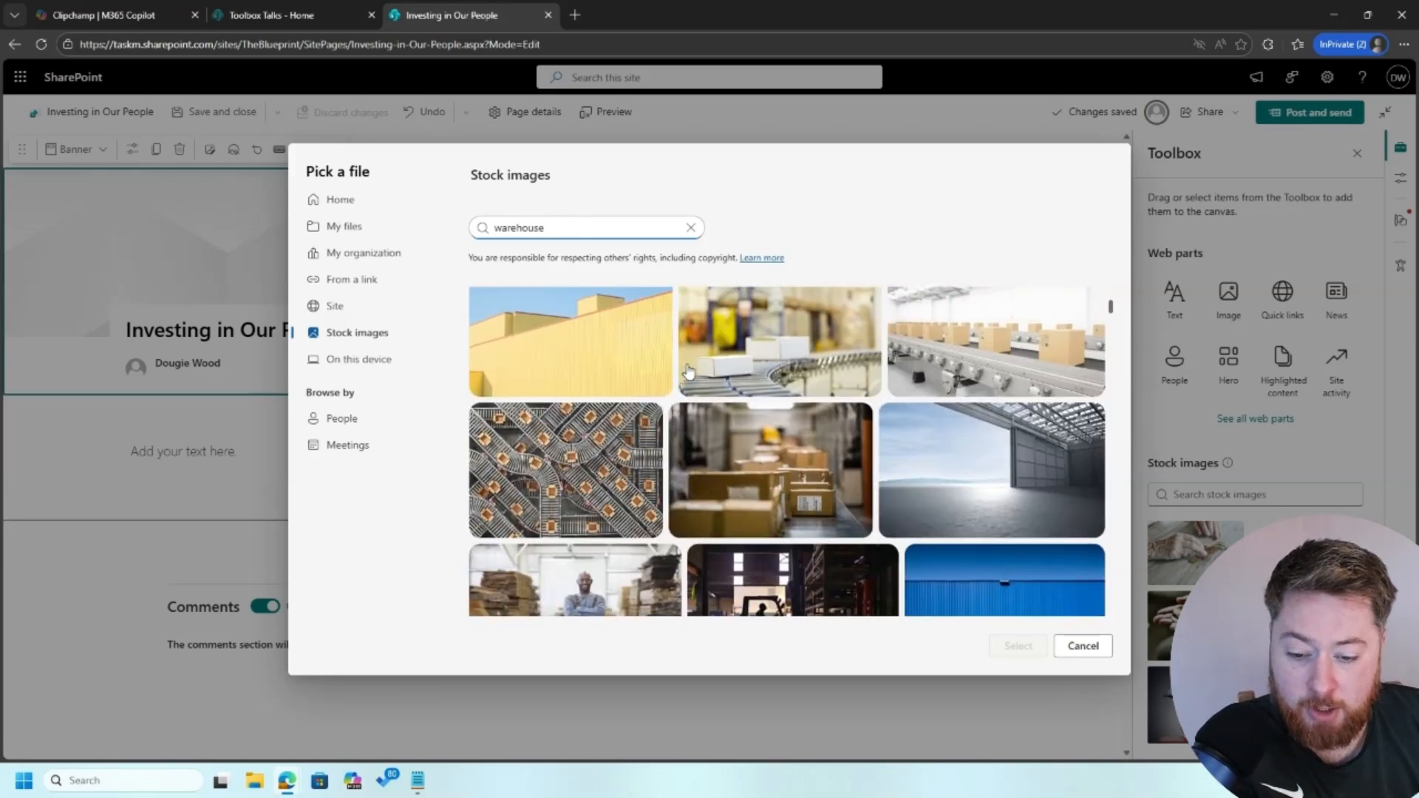
scroll(688, 372, up, 1)
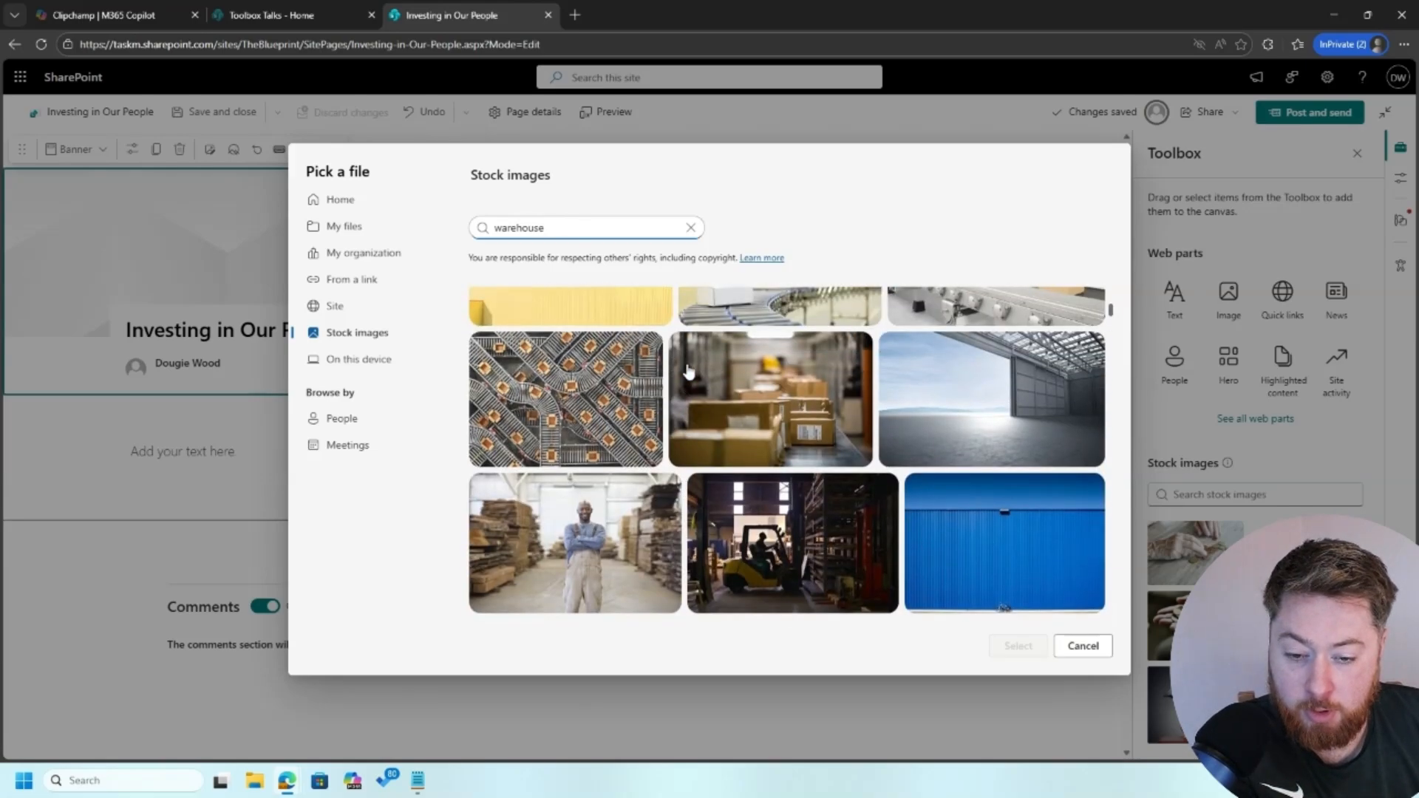
scroll(688, 373, down, 6)
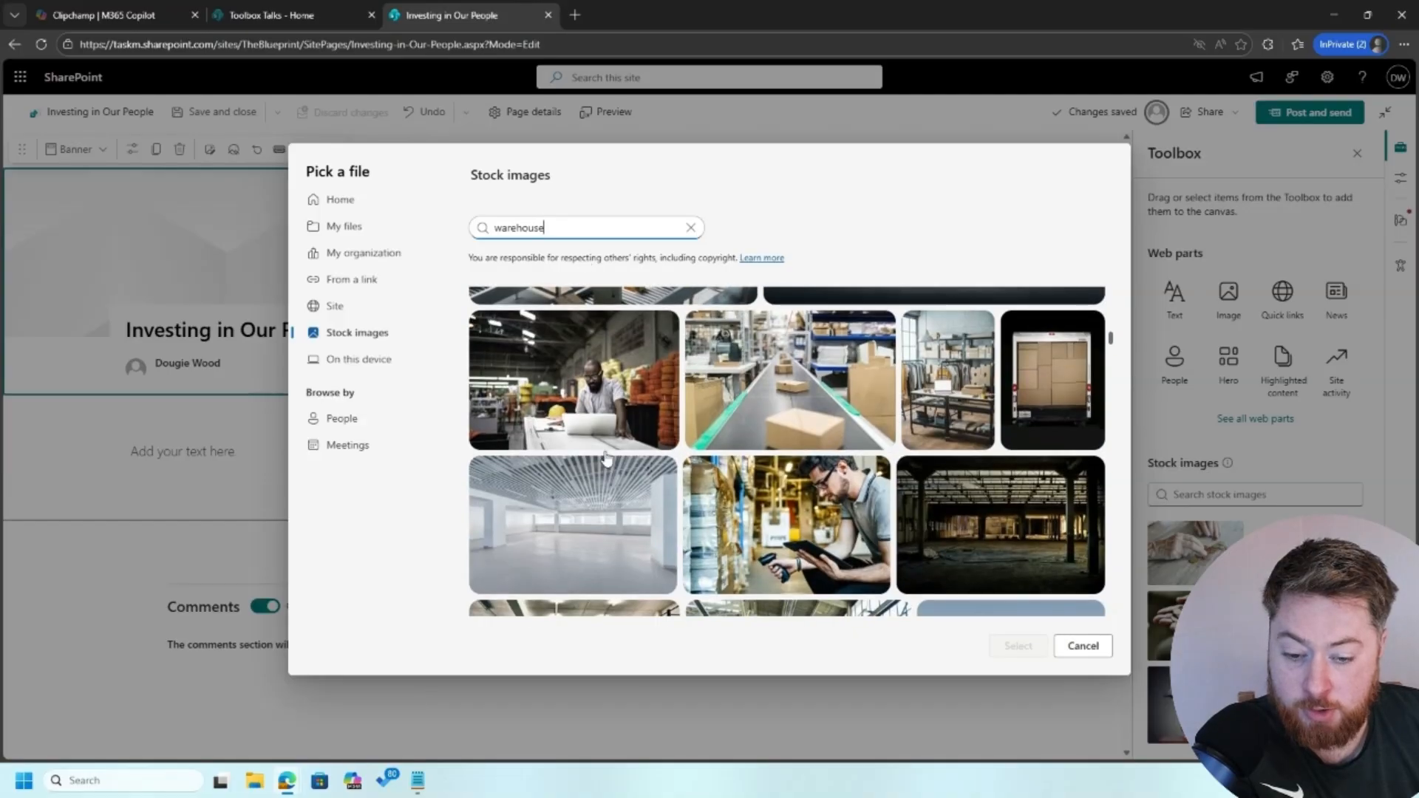
scroll(606, 458, down, 5)
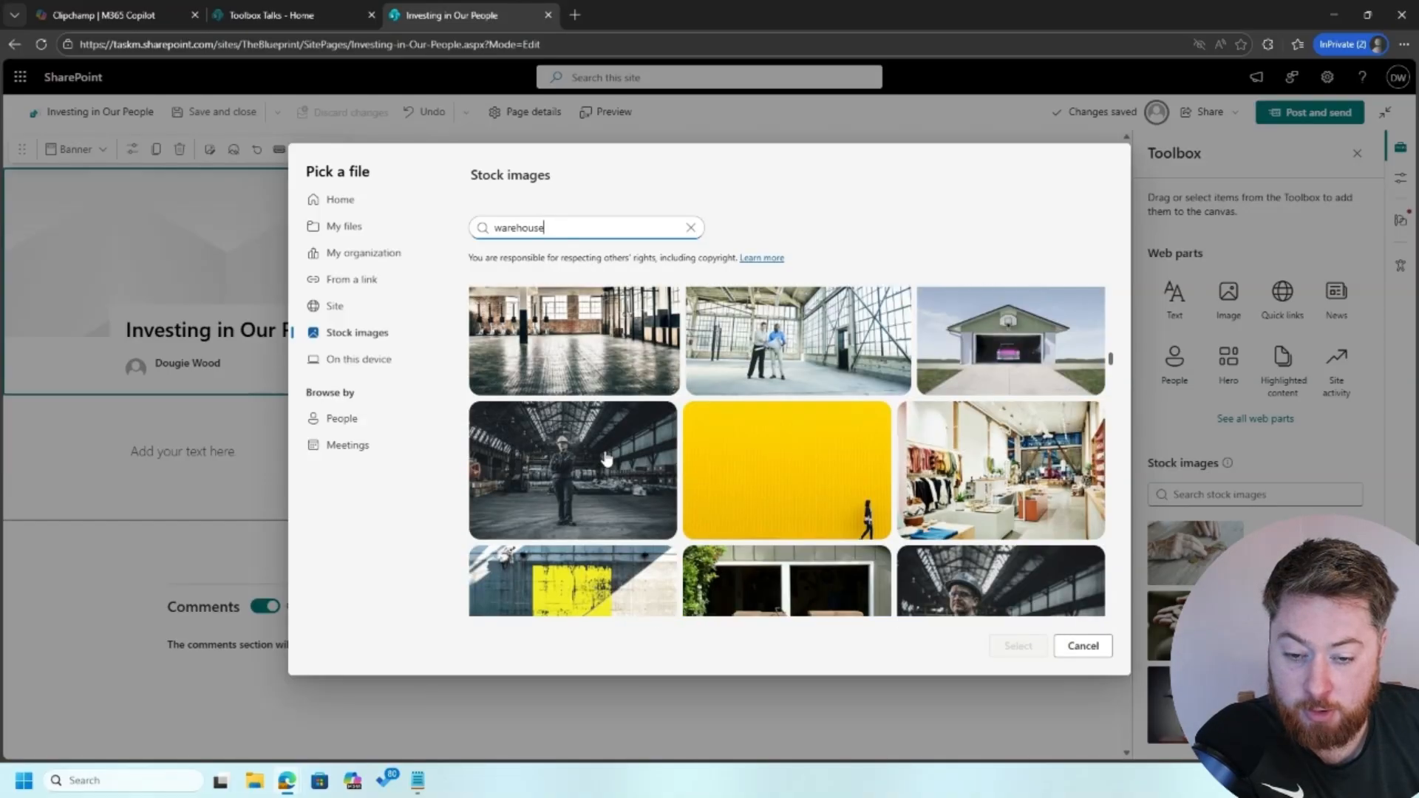
scroll(606, 459, down, 5)
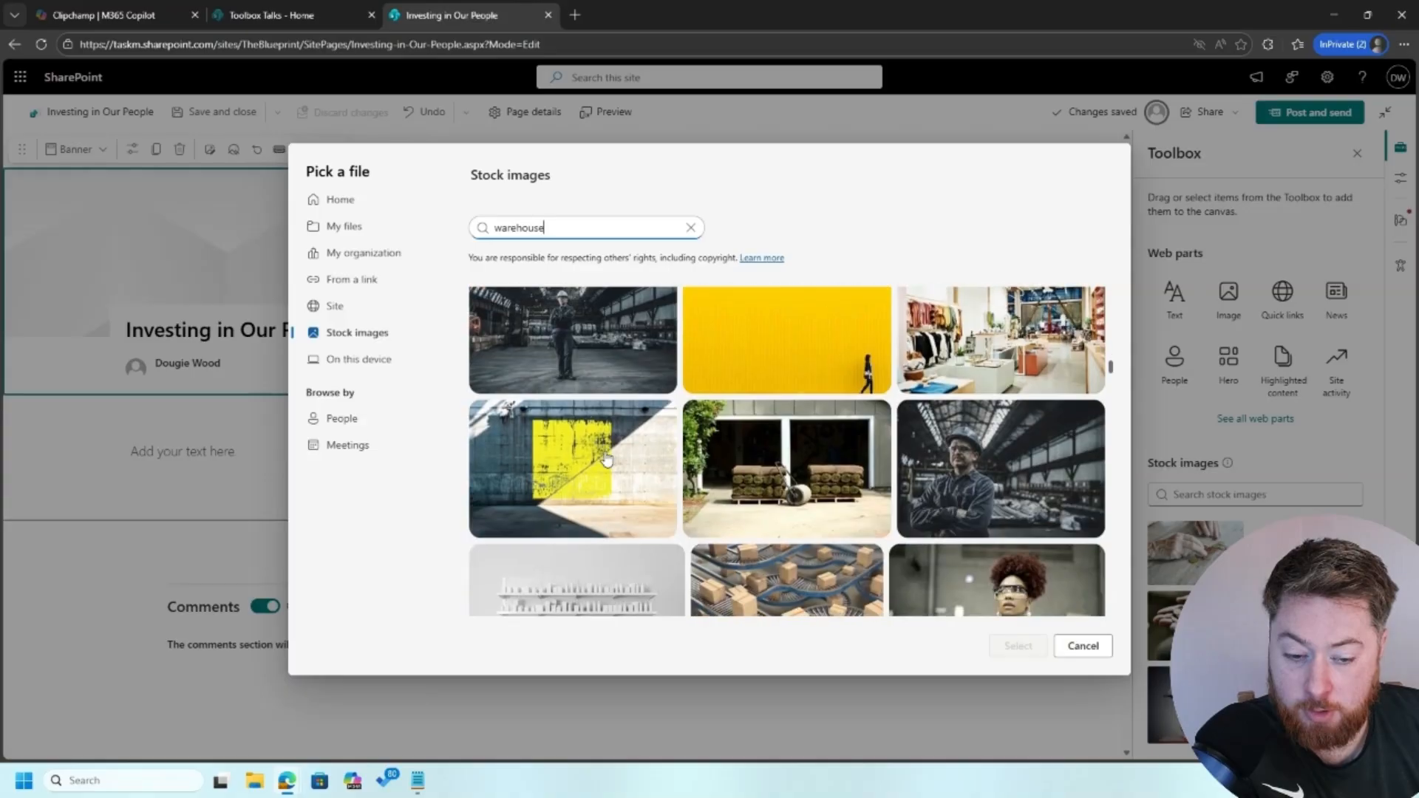
scroll(606, 458, down, 4)
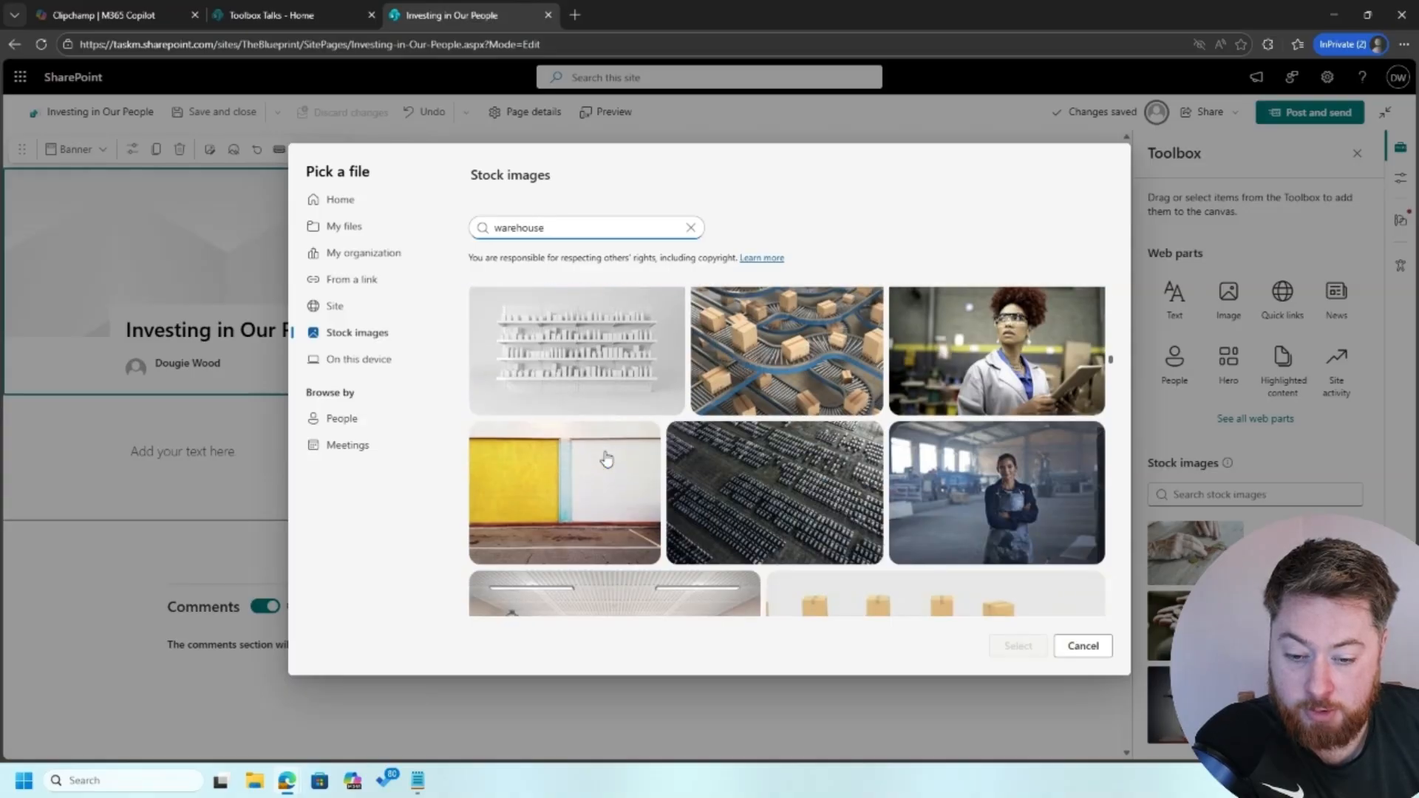
scroll(606, 459, down, 5)
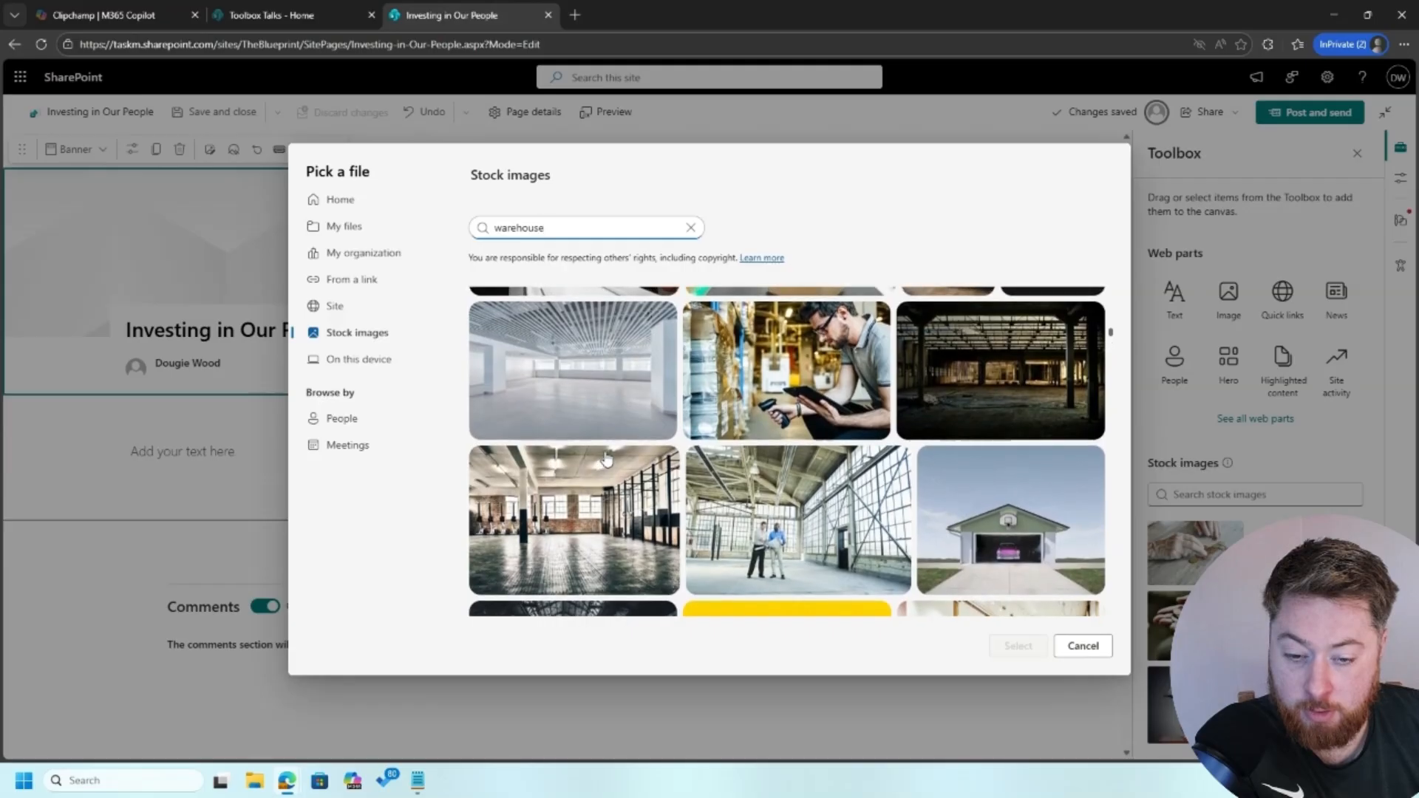
scroll(592, 414, up, 1)
Retry the stock image search with 'people', then 'staff', then adding 'orange'
double_click(532, 228)
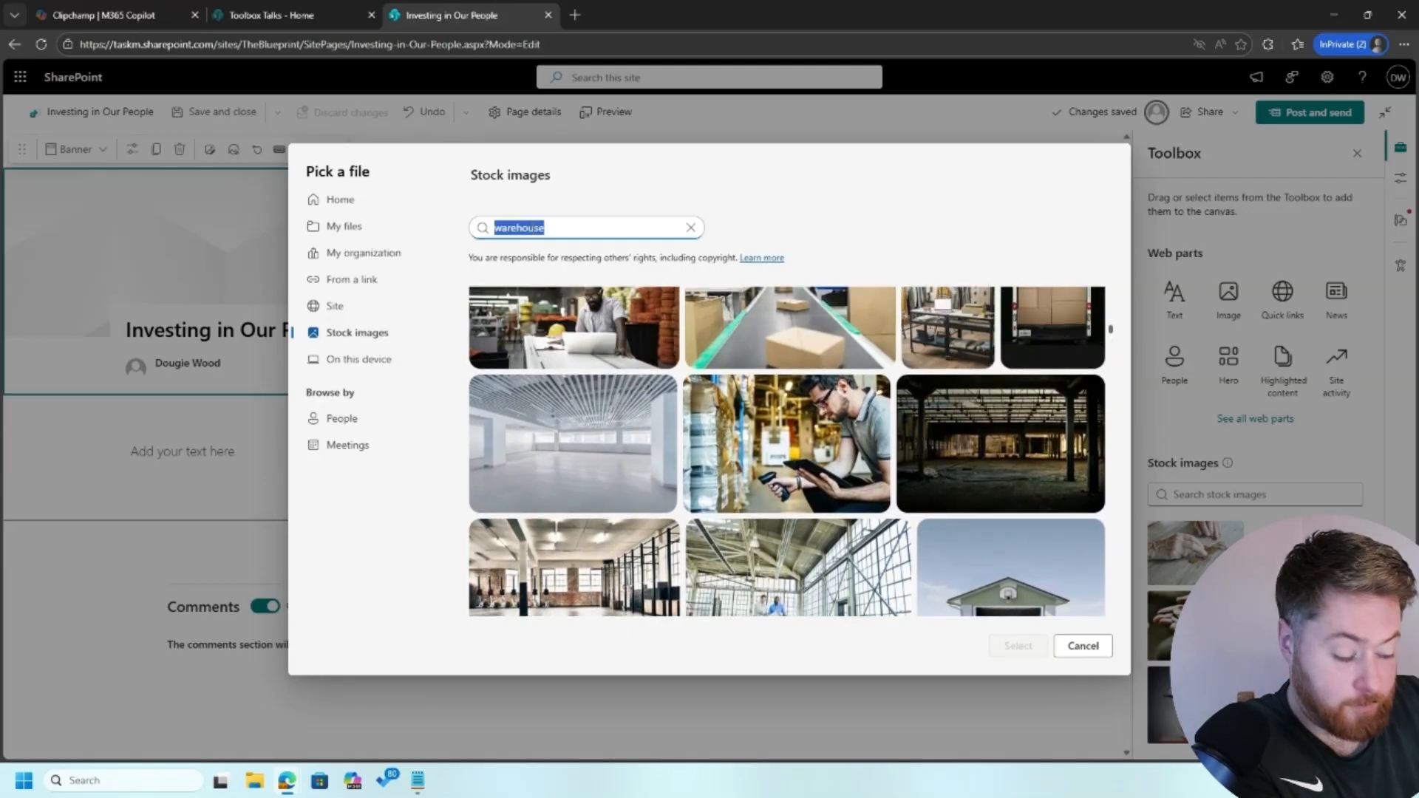
text(people)
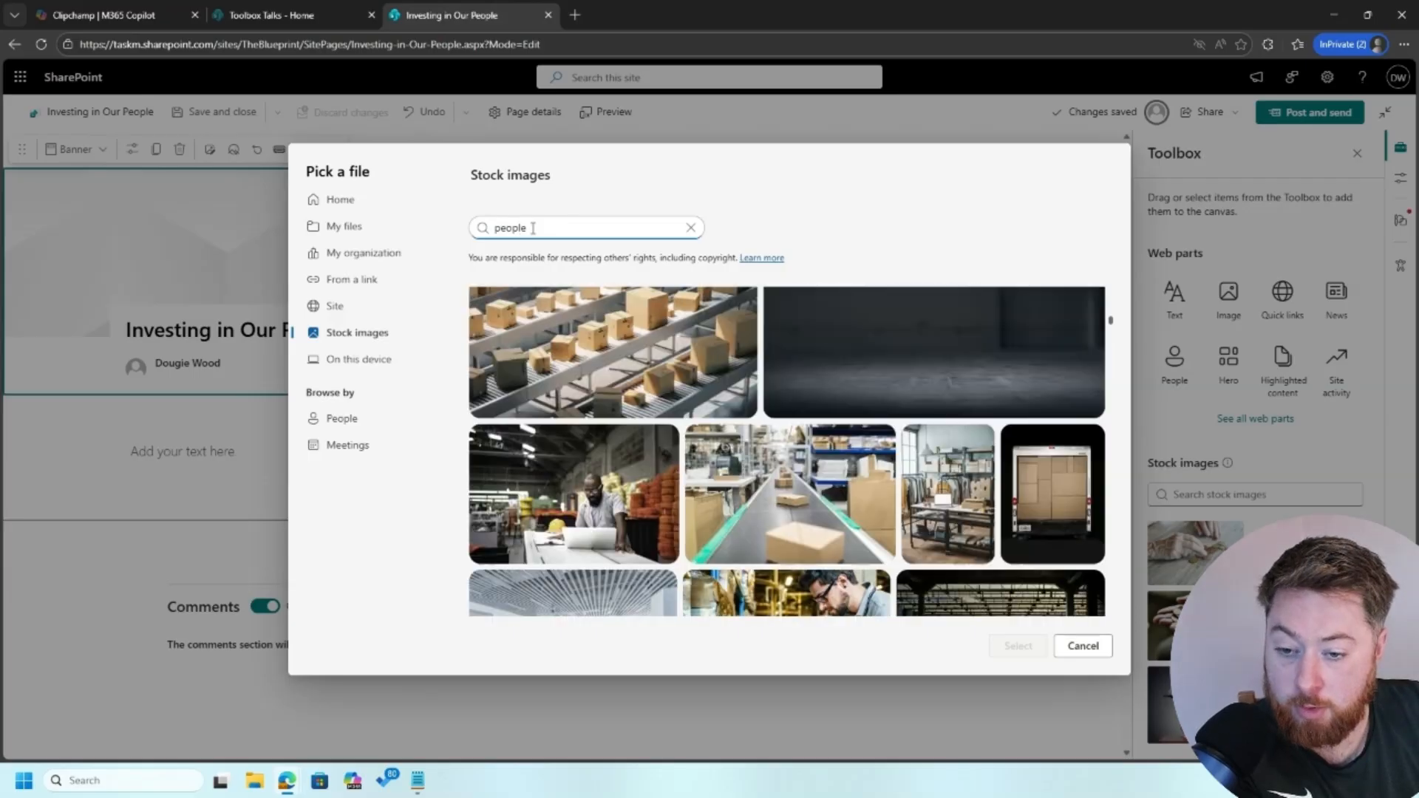
double_click(532, 228)
text(staff)
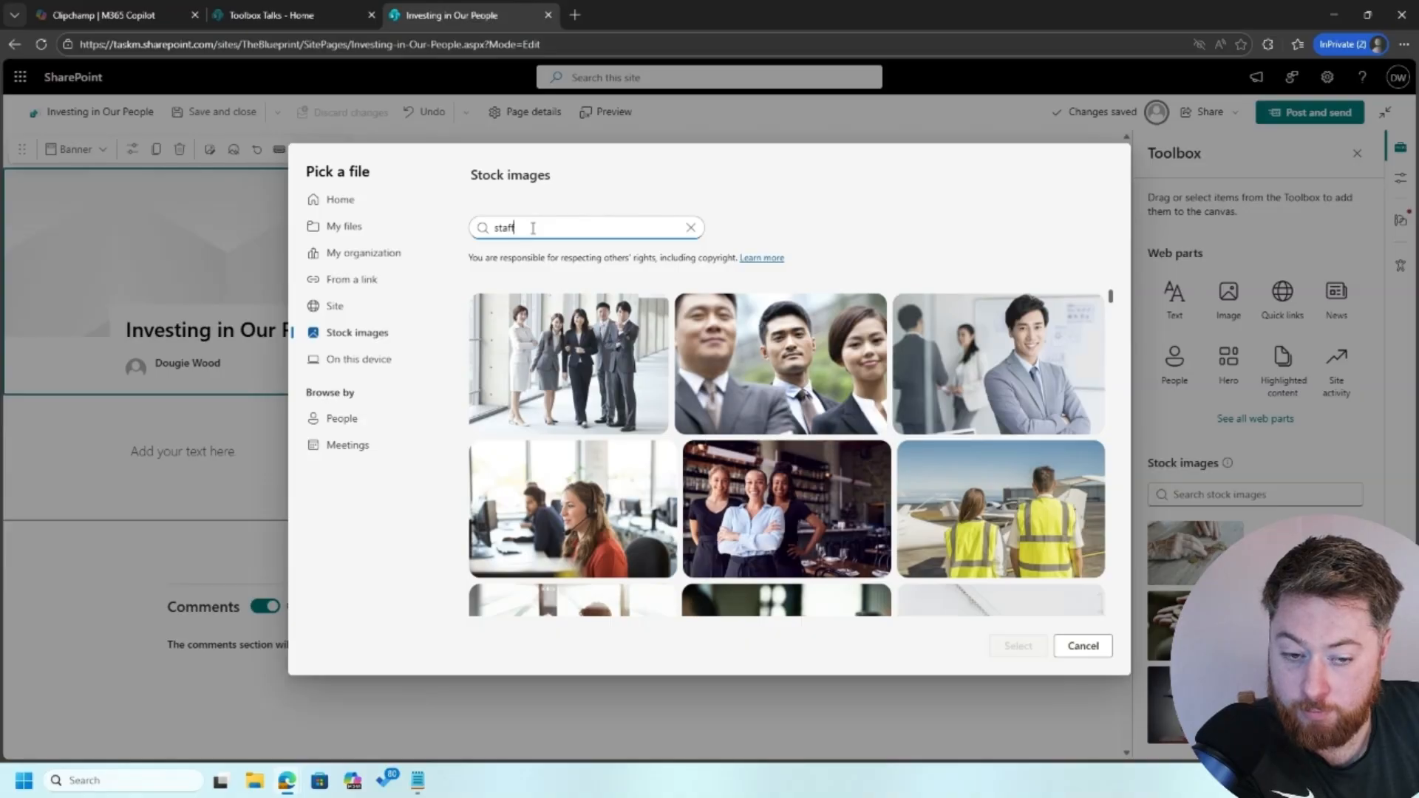
scroll(621, 444, down, 5)
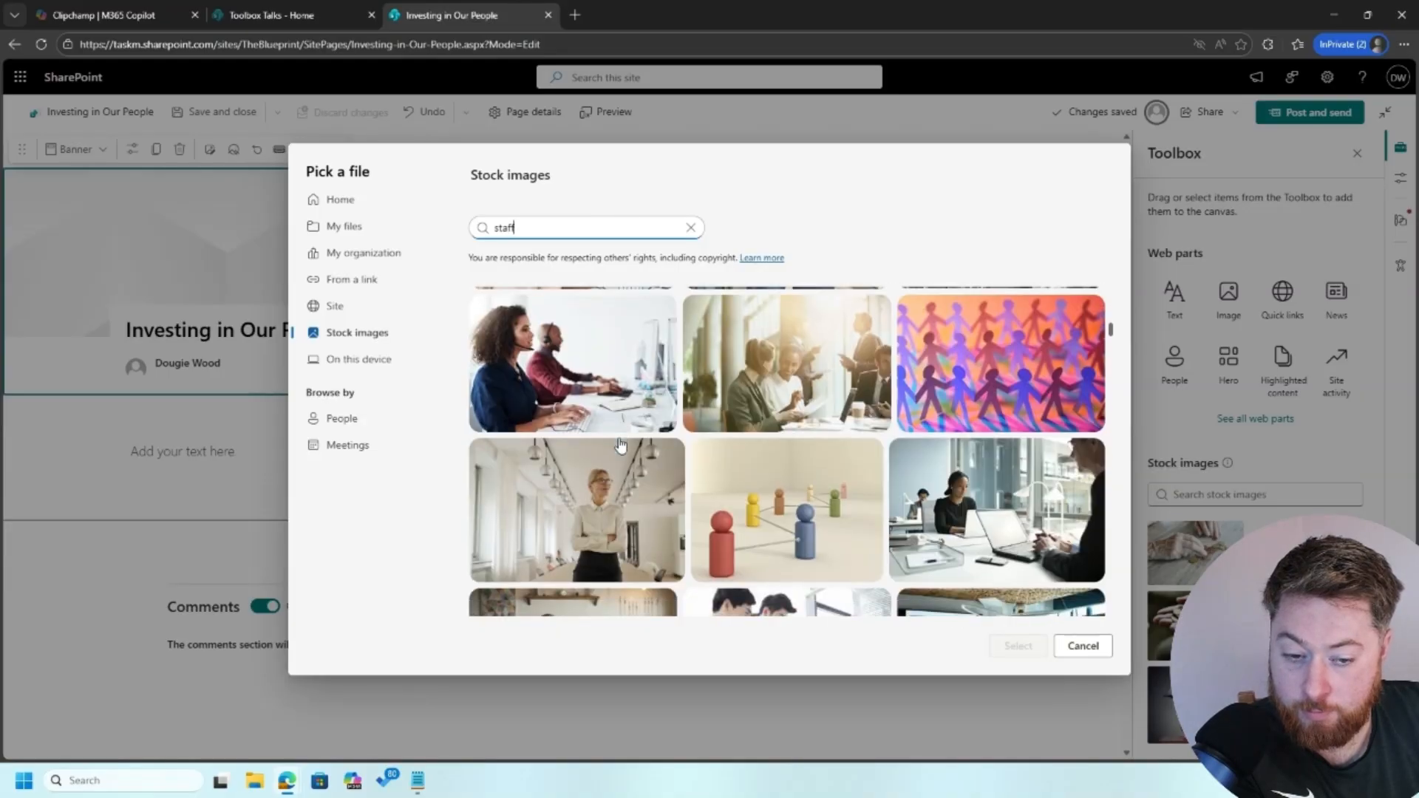
scroll(621, 443, down, 10)
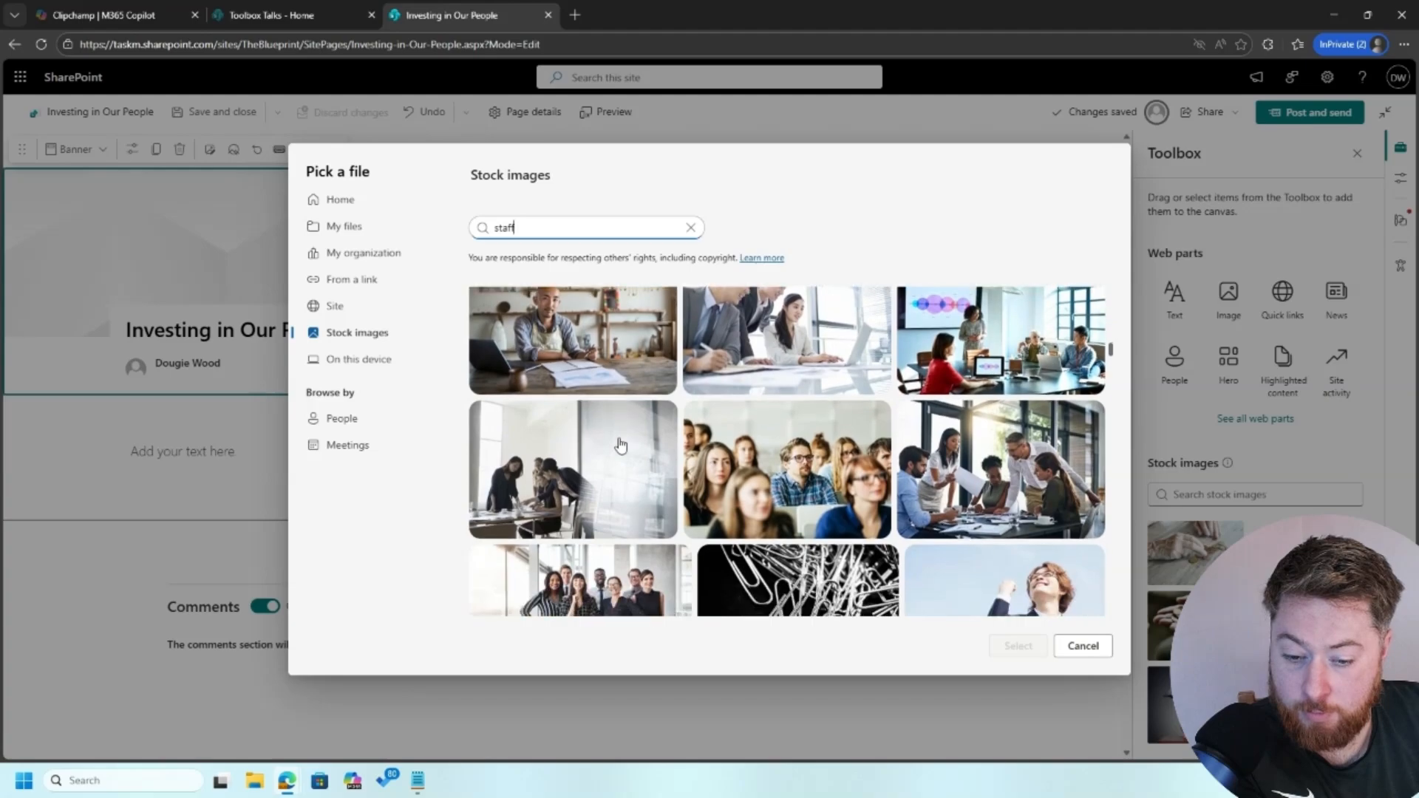
scroll(621, 444, down, 10)
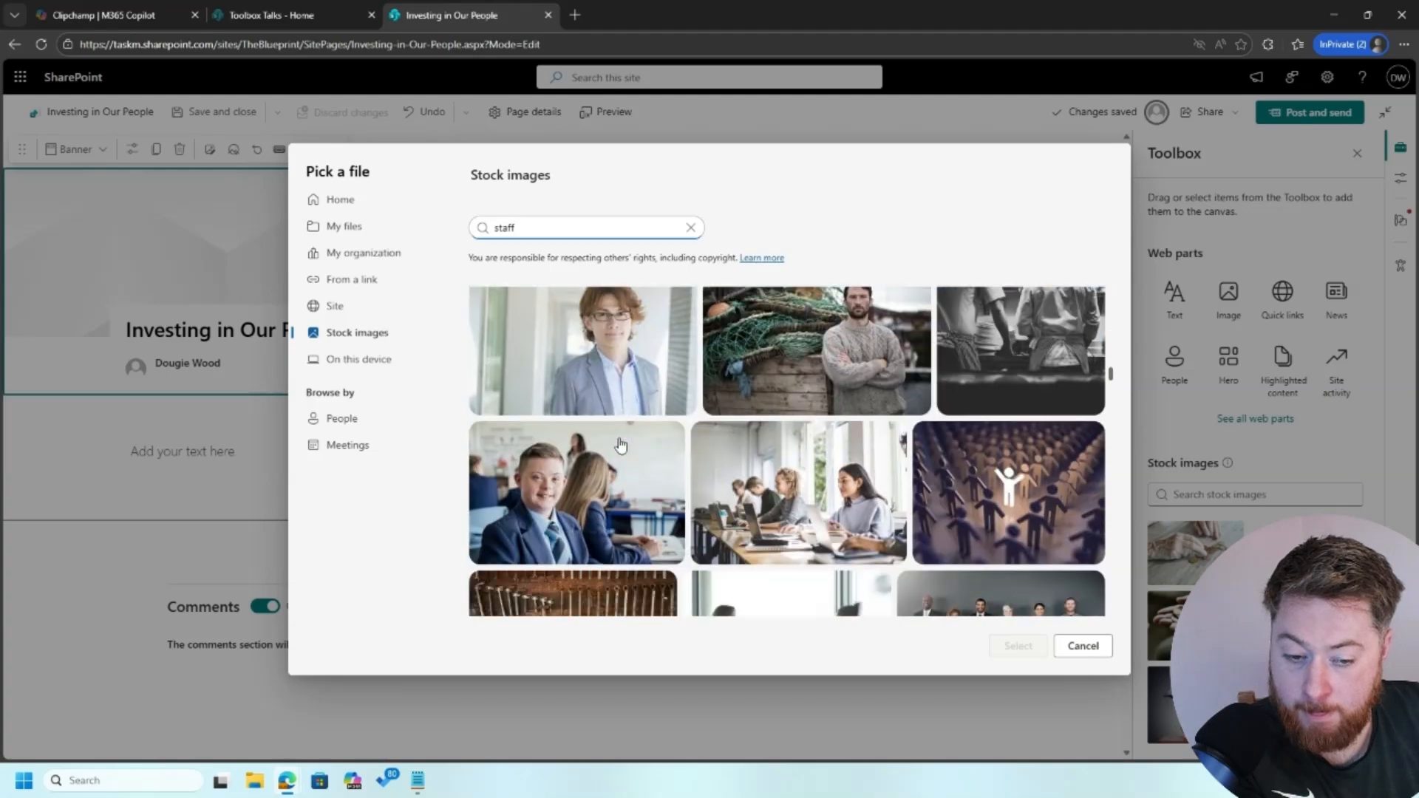
scroll(621, 443, down, 5)
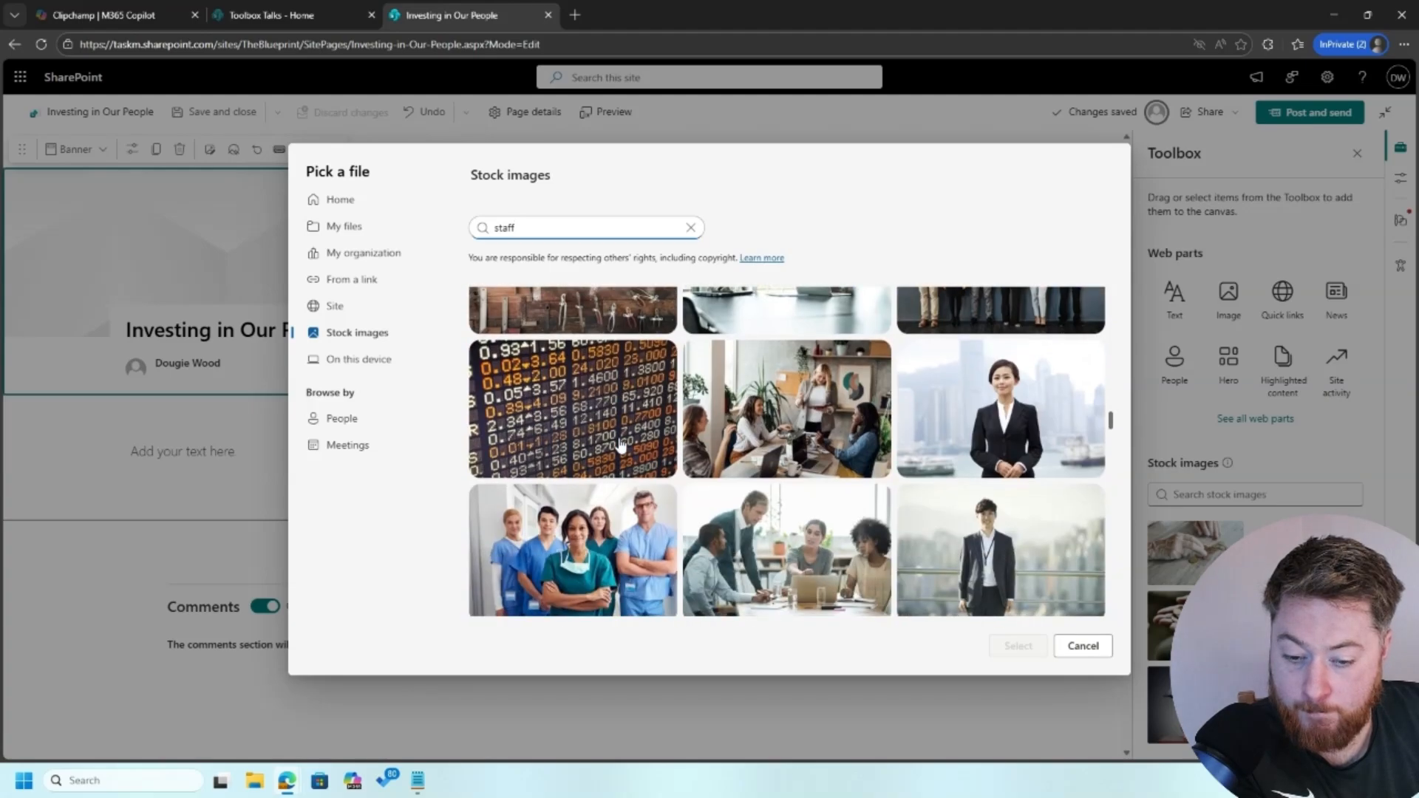
text(orange)
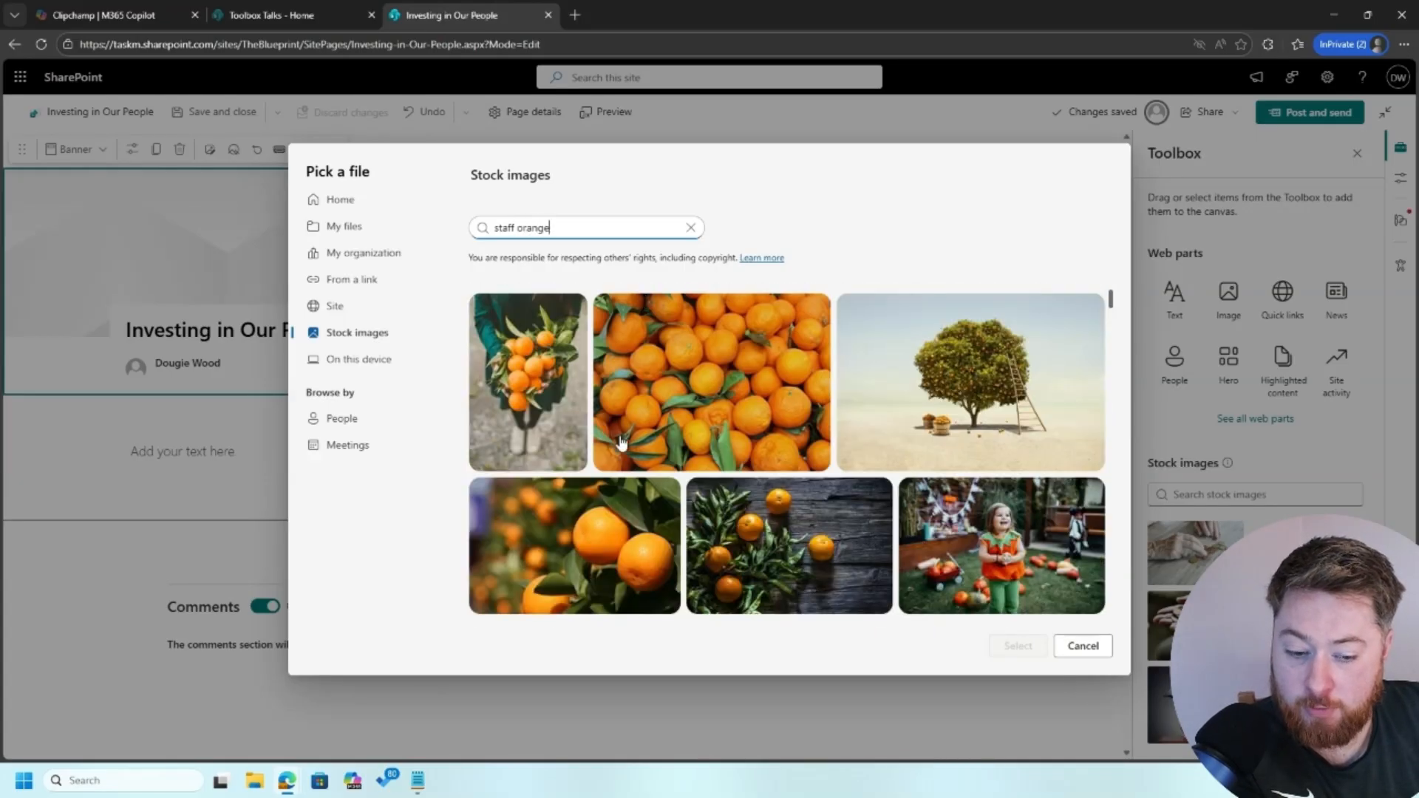
scroll(621, 451, down, 5)
scroll(619, 466, down, 5)
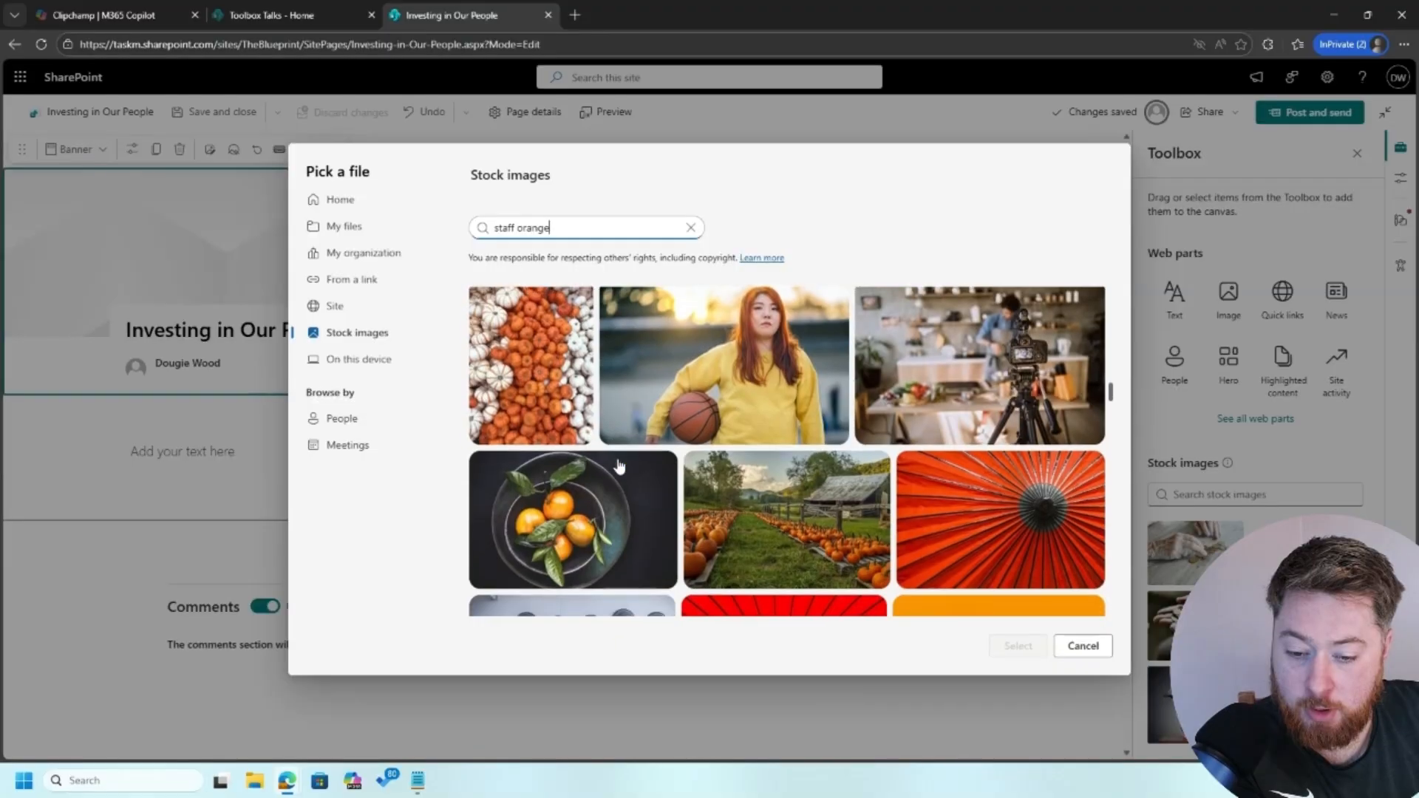
Replace the search term with 'construction' and browse the results
double_click(534, 225)
key(BackSpace)
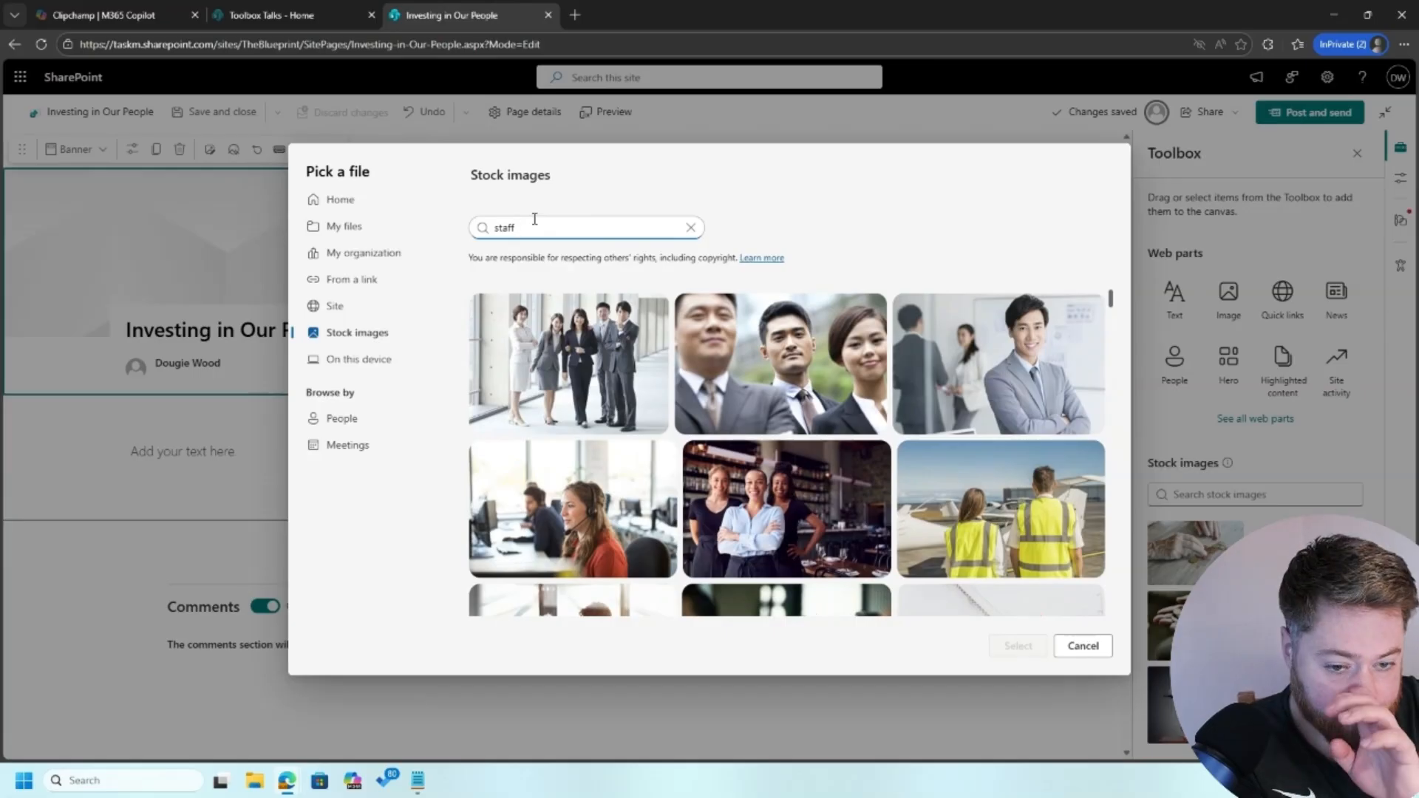
key(ctrl+a)
text(co)
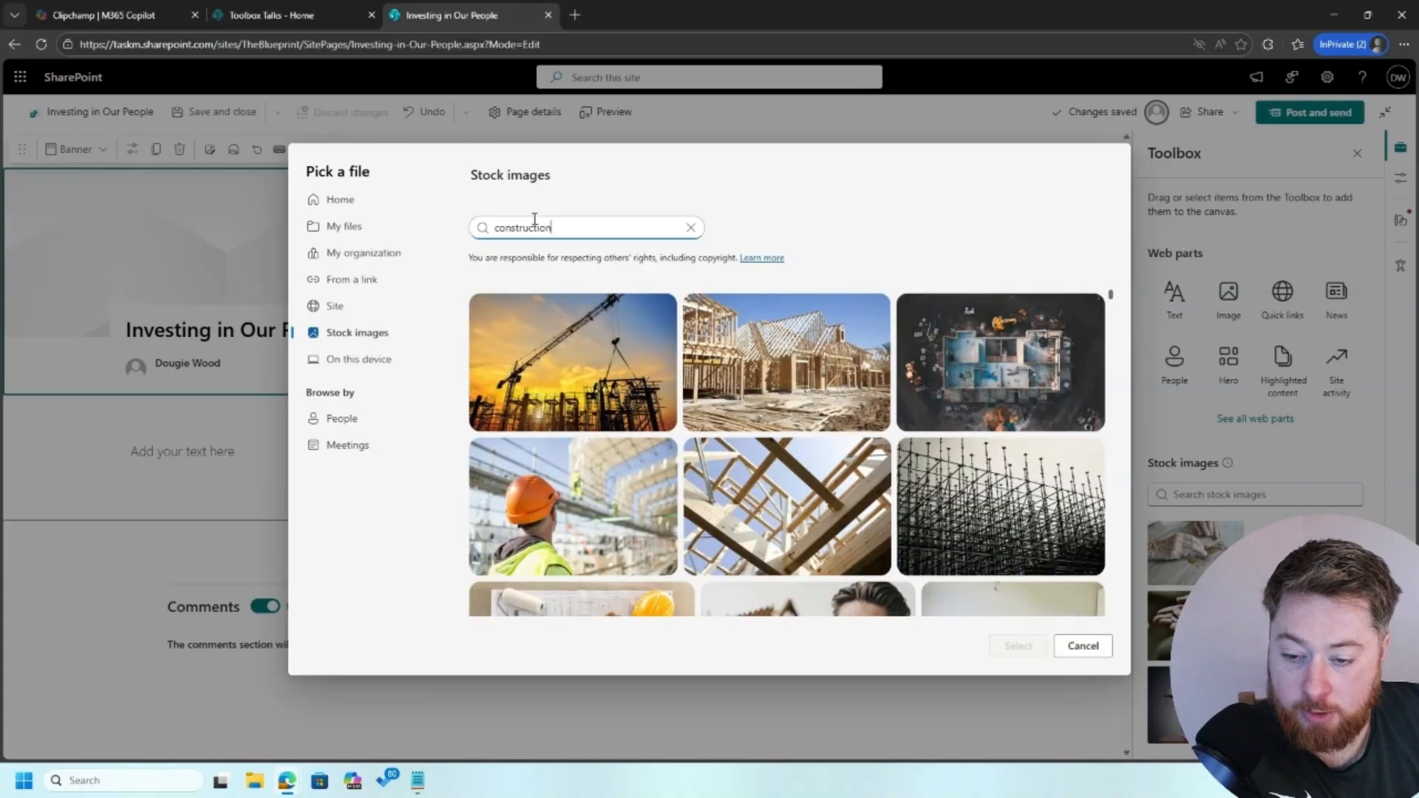
scroll(777, 437, down, 5)
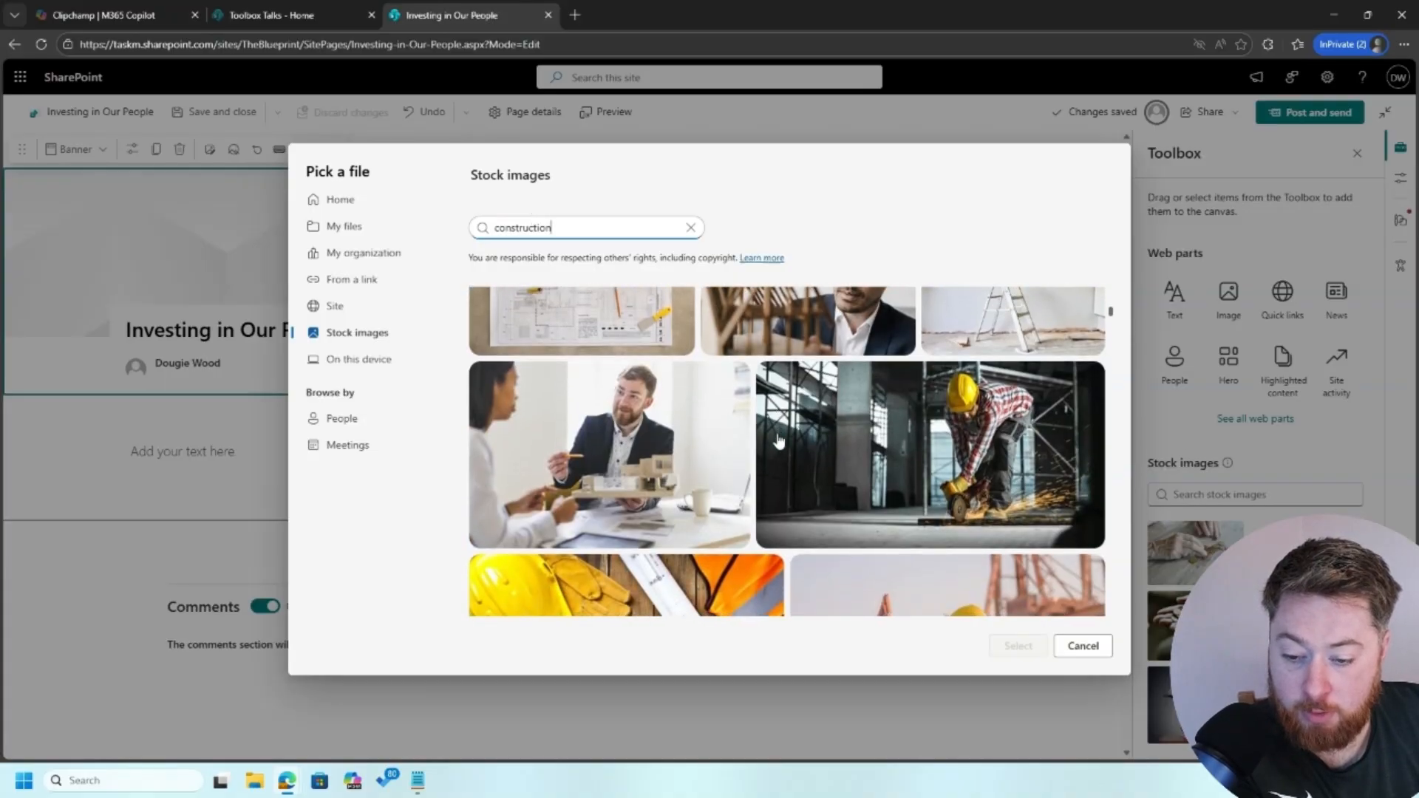
Select the photo of two hard-hatted workers high-fiving as the banner image
click(665, 408)
scroll(809, 464, down, 3)
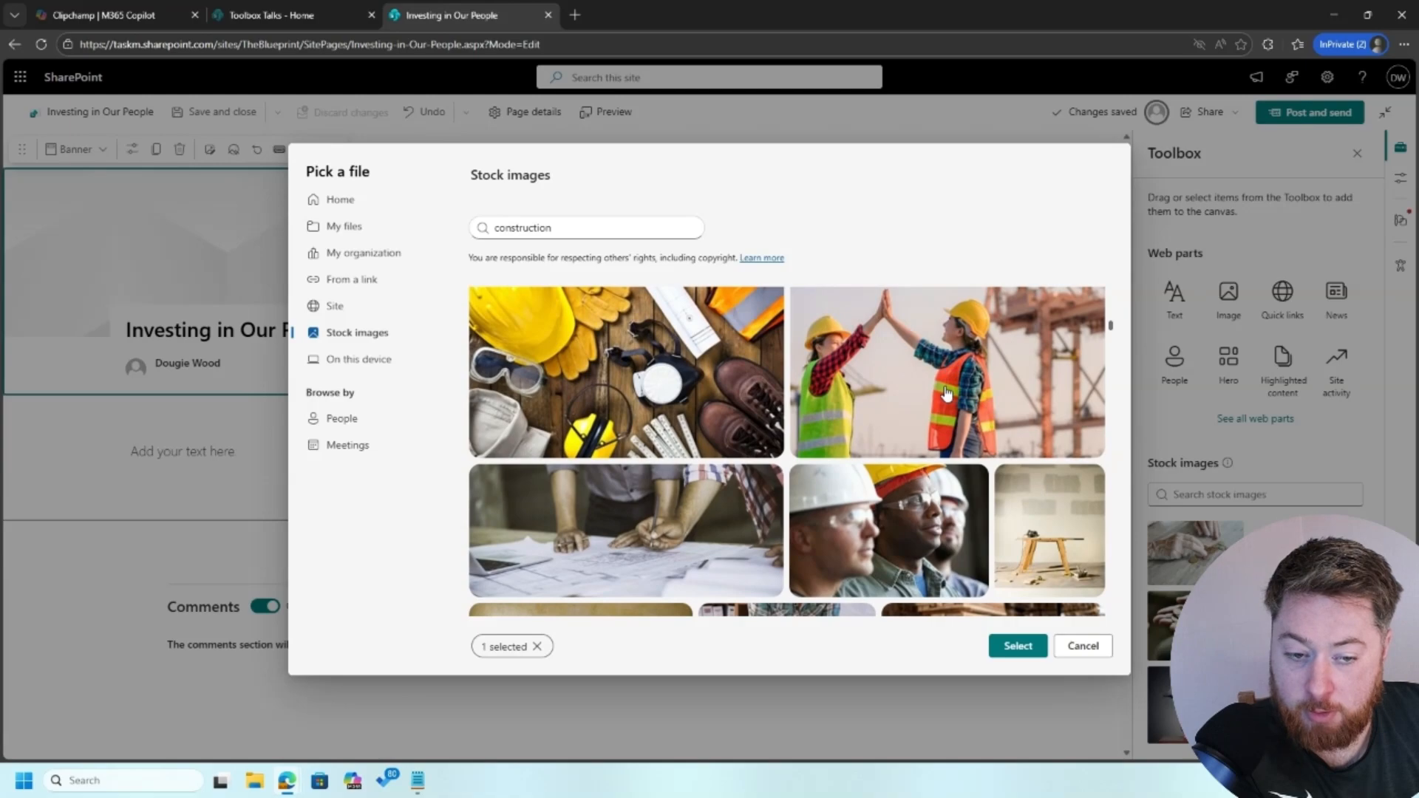
click(1019, 414)
click(1013, 646)
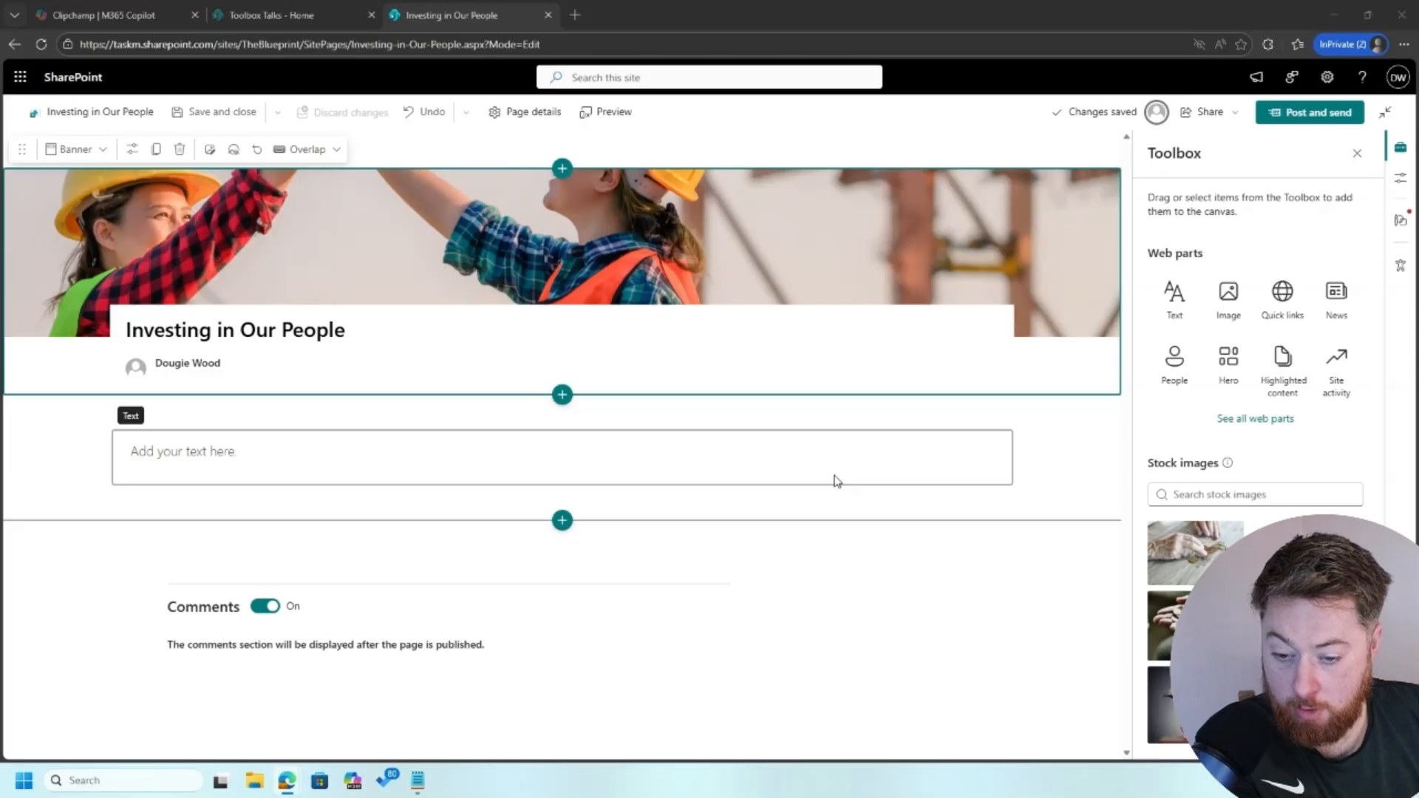
Paste the Site Skills Development Programme article, credit a different colleague as author, and publish
click(811, 469)
text(We’re rolling out a new training programme designed to upskill teams, improve safety, and support career progression across the business. Full Article: We’re pleased to announce the launch of our new Site Skills Development Programme, available to all employees across our projects. This initiative is designed to give everyone the opportunity to build new skills, gain recognised certifications, and continue developing their careers in construction. What’s Included Refresher courses on key safety topics Plant and machinery certification training Leadership training for supervisors and future site managers Toolbox talk workshops to improve on-site communication The programme will be delivered both on-site and through our intranet, making it easy to access wherever you’re working. Why This Matters Investing in skills doesn’t just benefit individuals—it improves safety, quality, and efficiency across all our projects. What You Need to Do Speak to your site manager about available courses Check the Training section on the intranet Put your name forward for upcoming sessions Message from Leadership: "Our people are our biggest asset. The more we invest in you, the stronger we become as a business." 👉 Don’t miss the chance to develop your skills and take the next step in your career.)
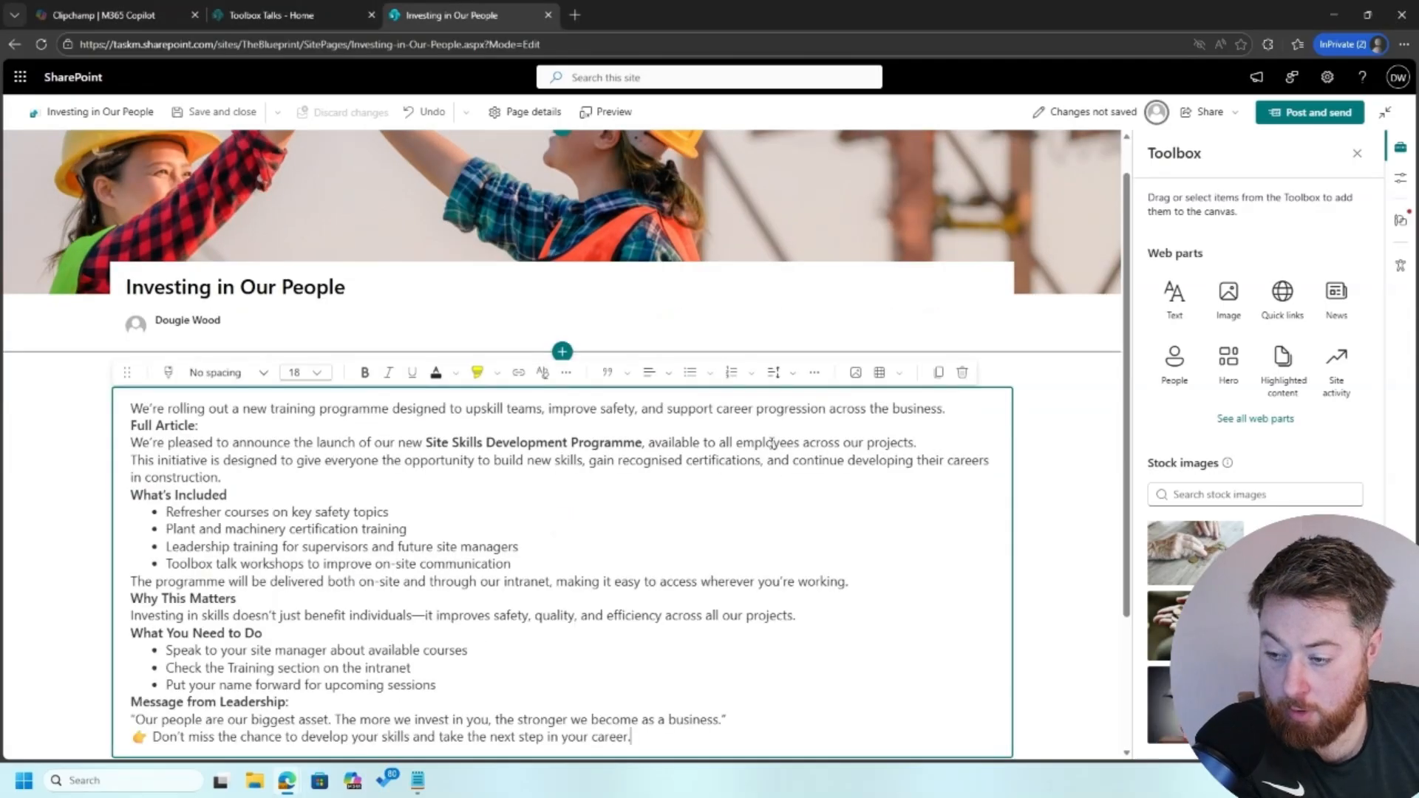
click(238, 326)
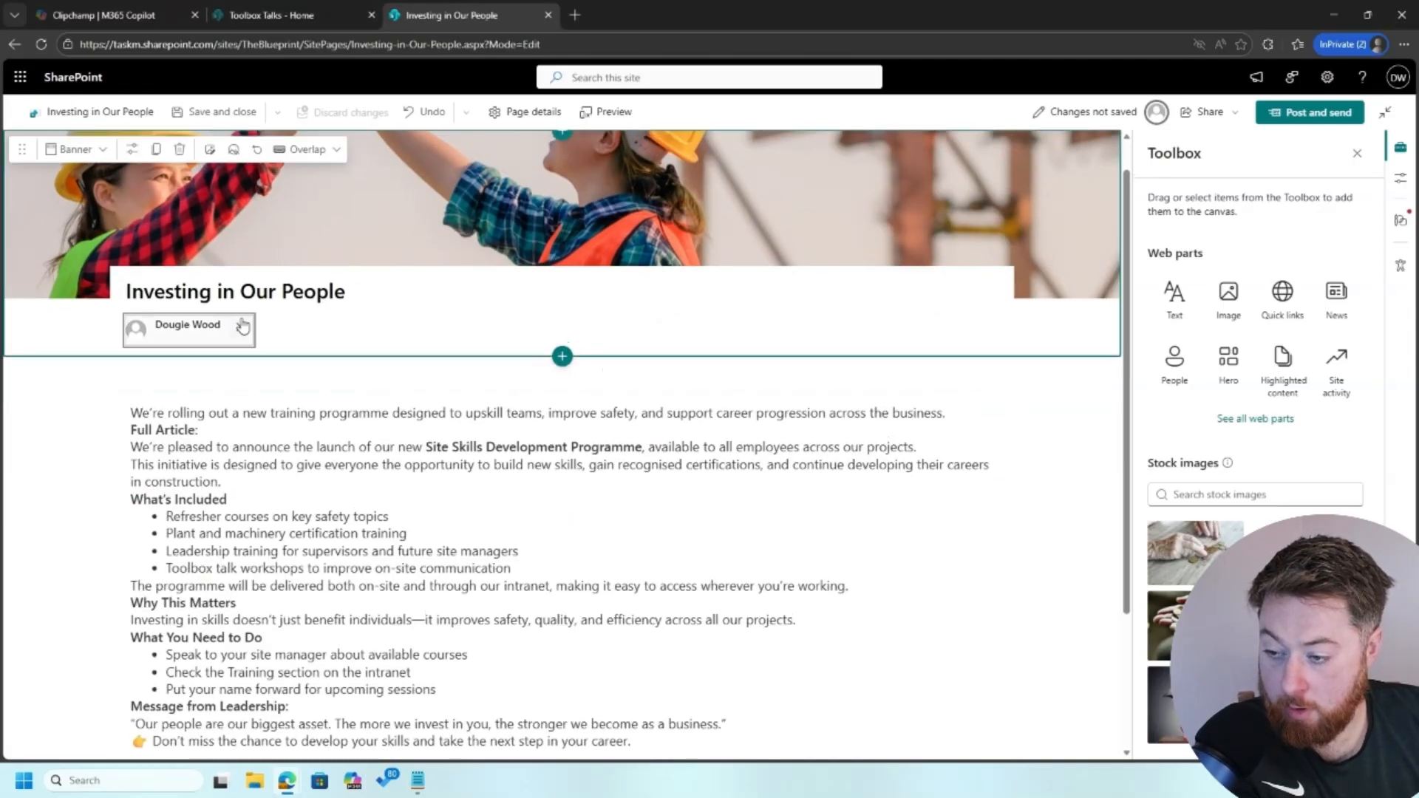
click(242, 328)
text(chris)
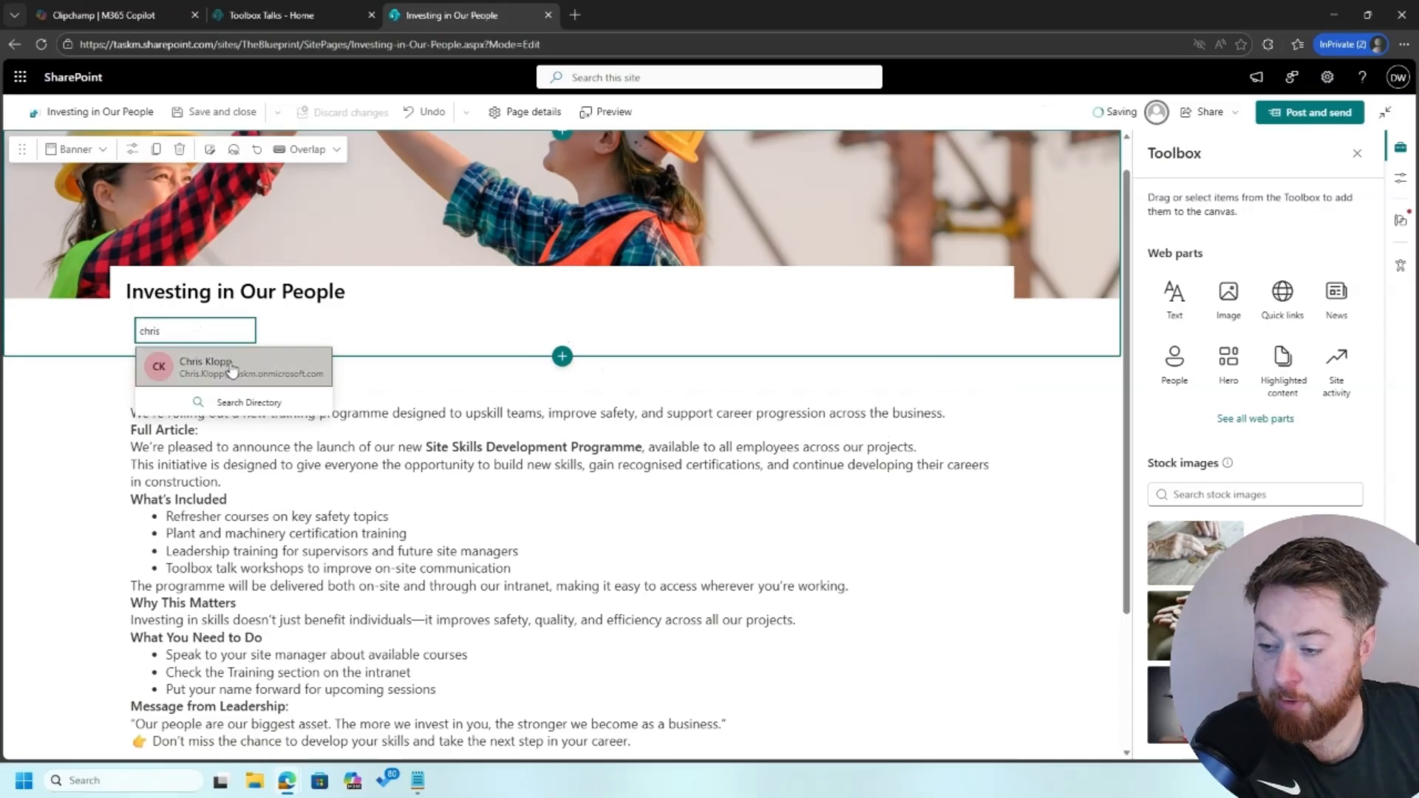
click(222, 363)
click(77, 414)
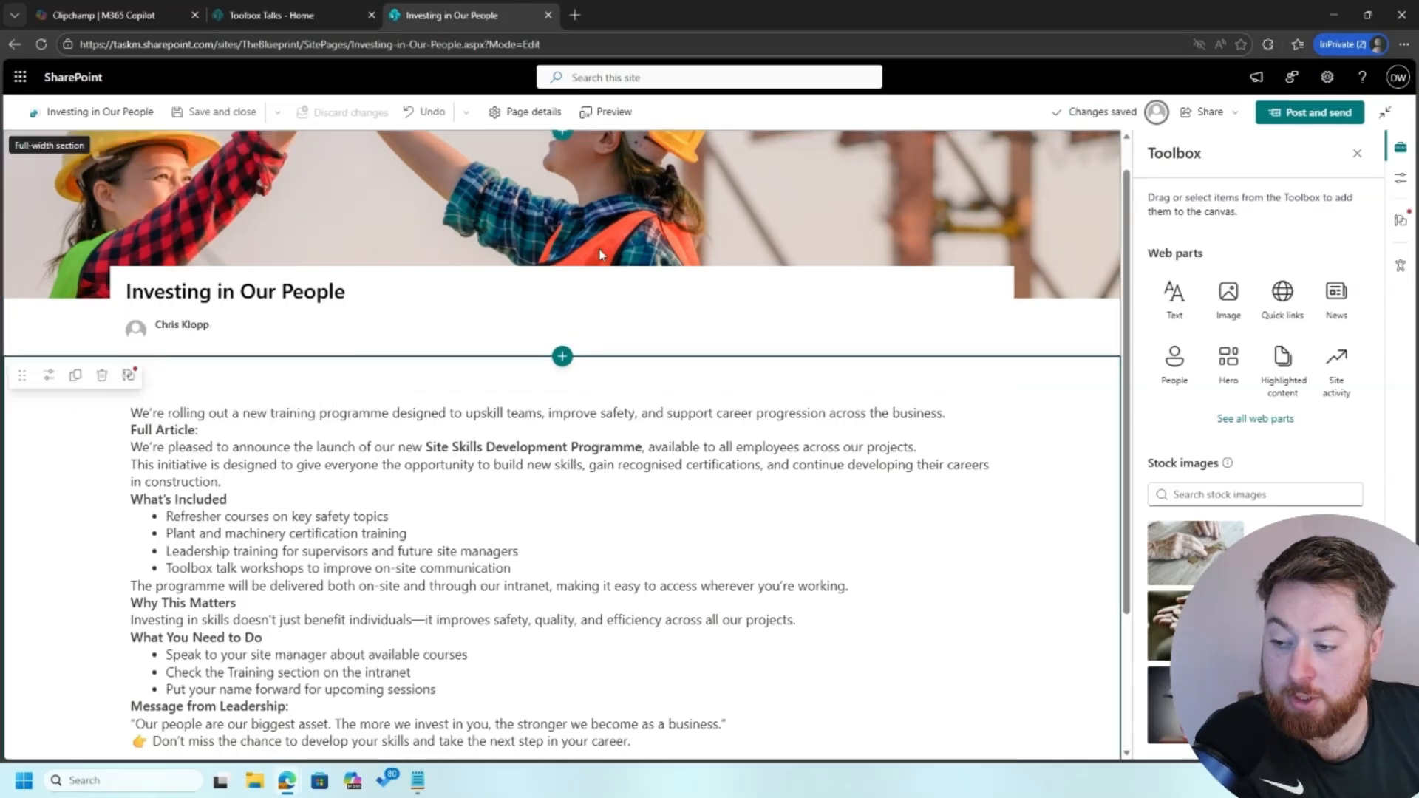
click(1295, 114)
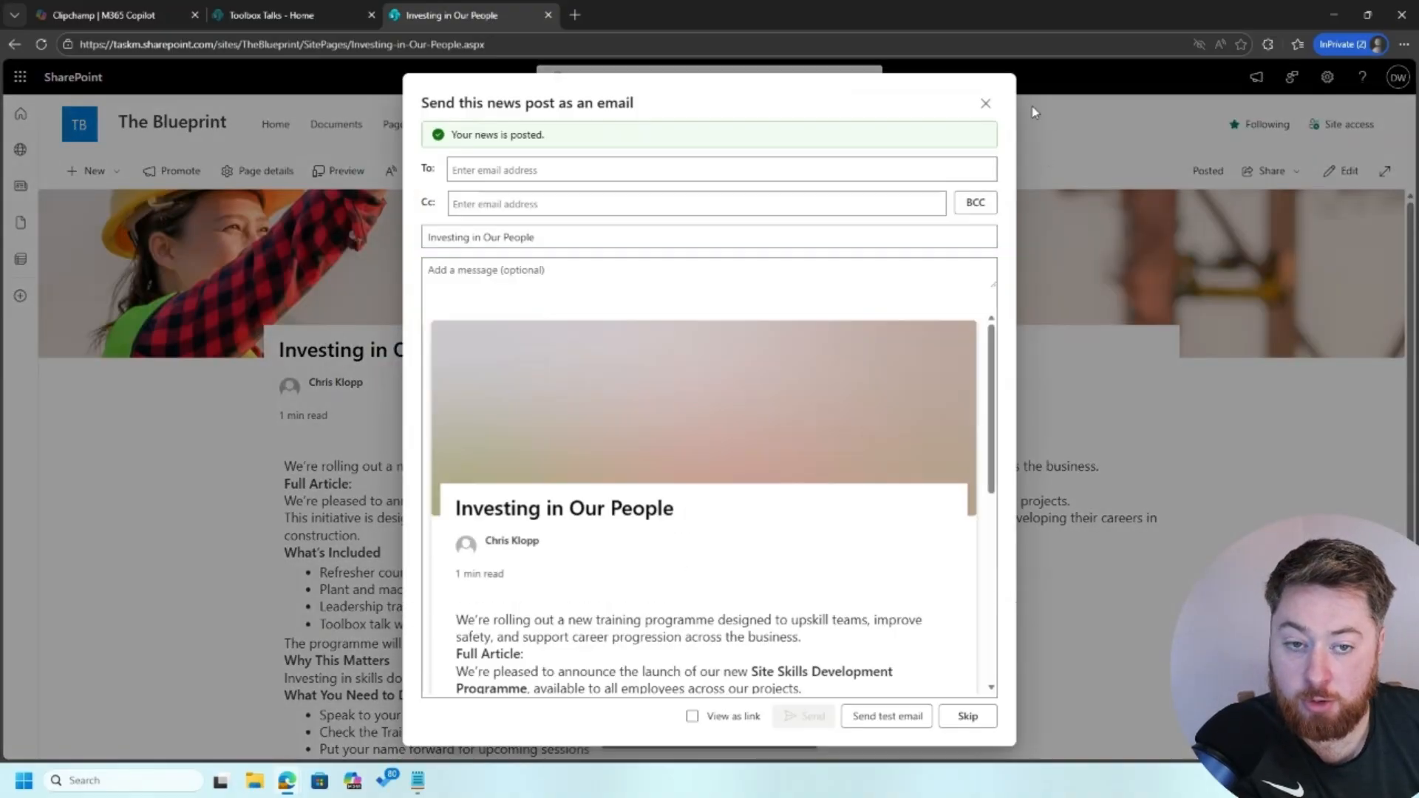
Dismiss the email prompt and review the Employee of the Month news section on The Blueprint home
click(986, 103)
click(95, 130)
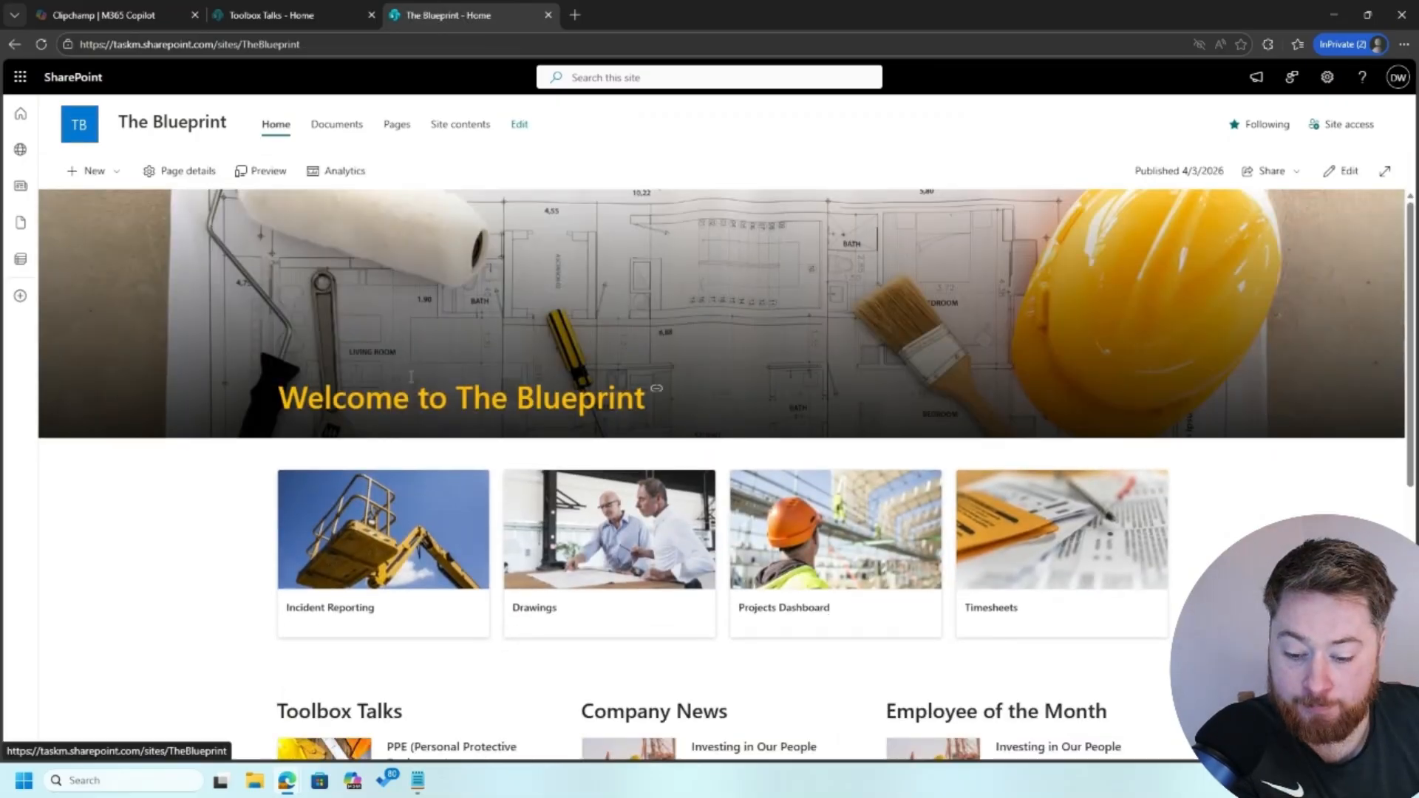
scroll(411, 378, down, 3)
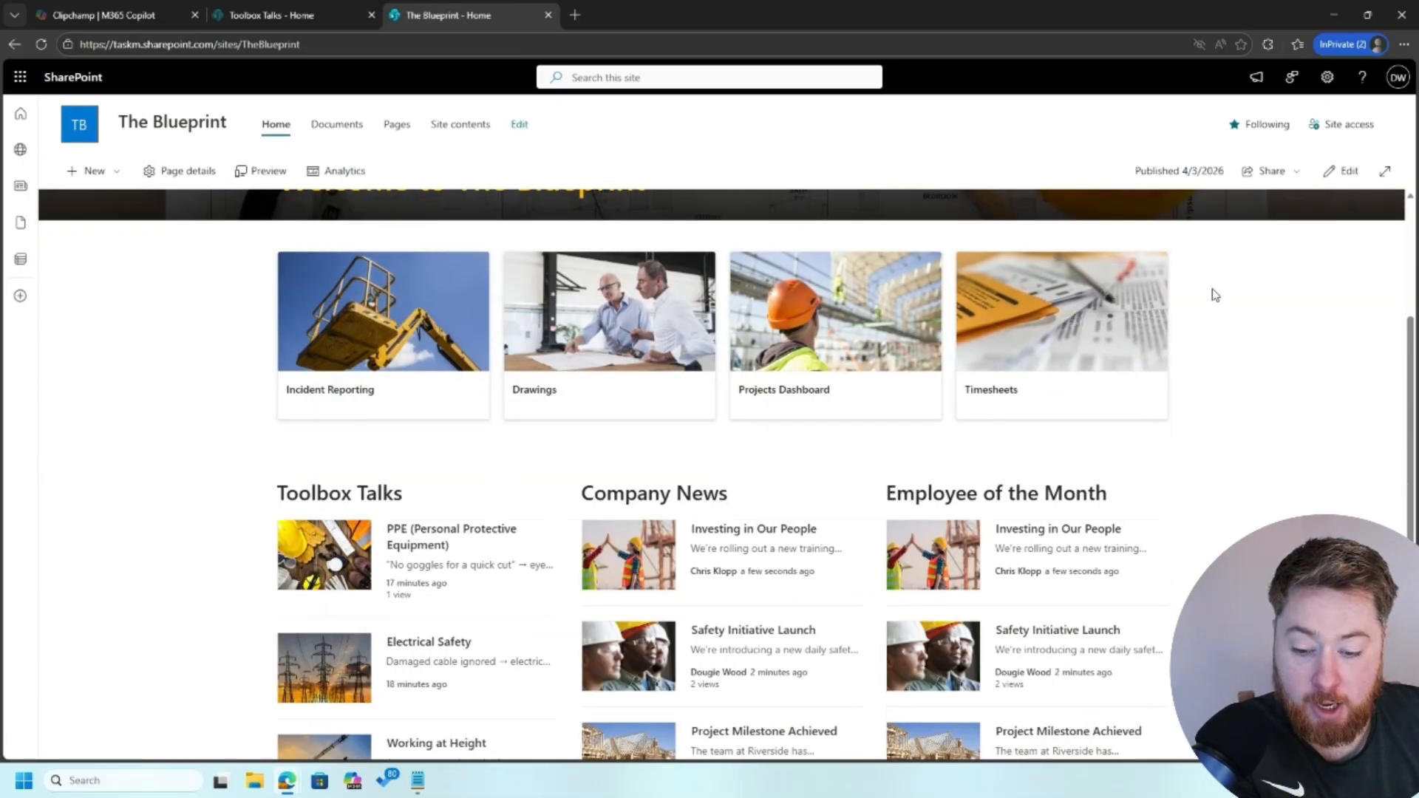
scroll(1214, 295, down, 2)
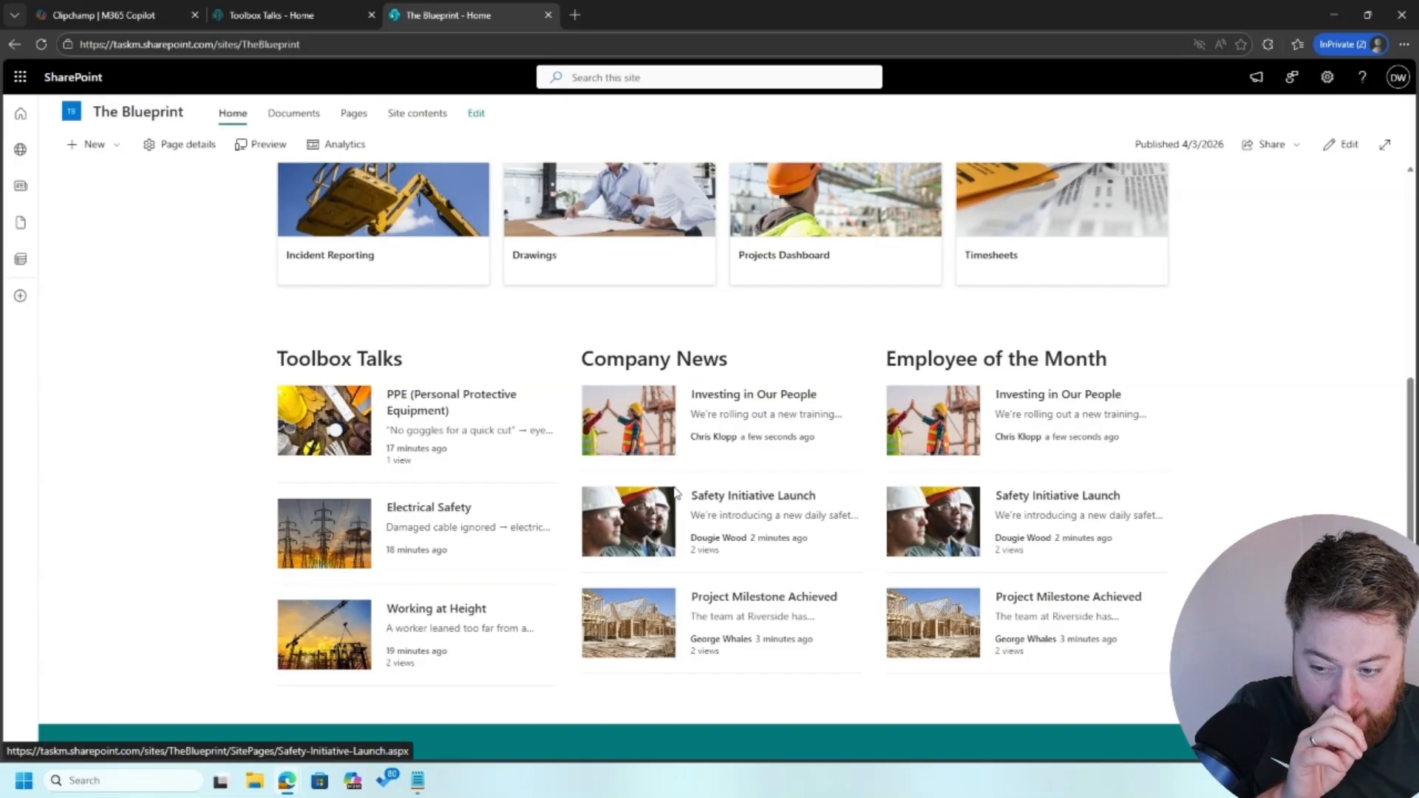
mouse_move(776, 428)
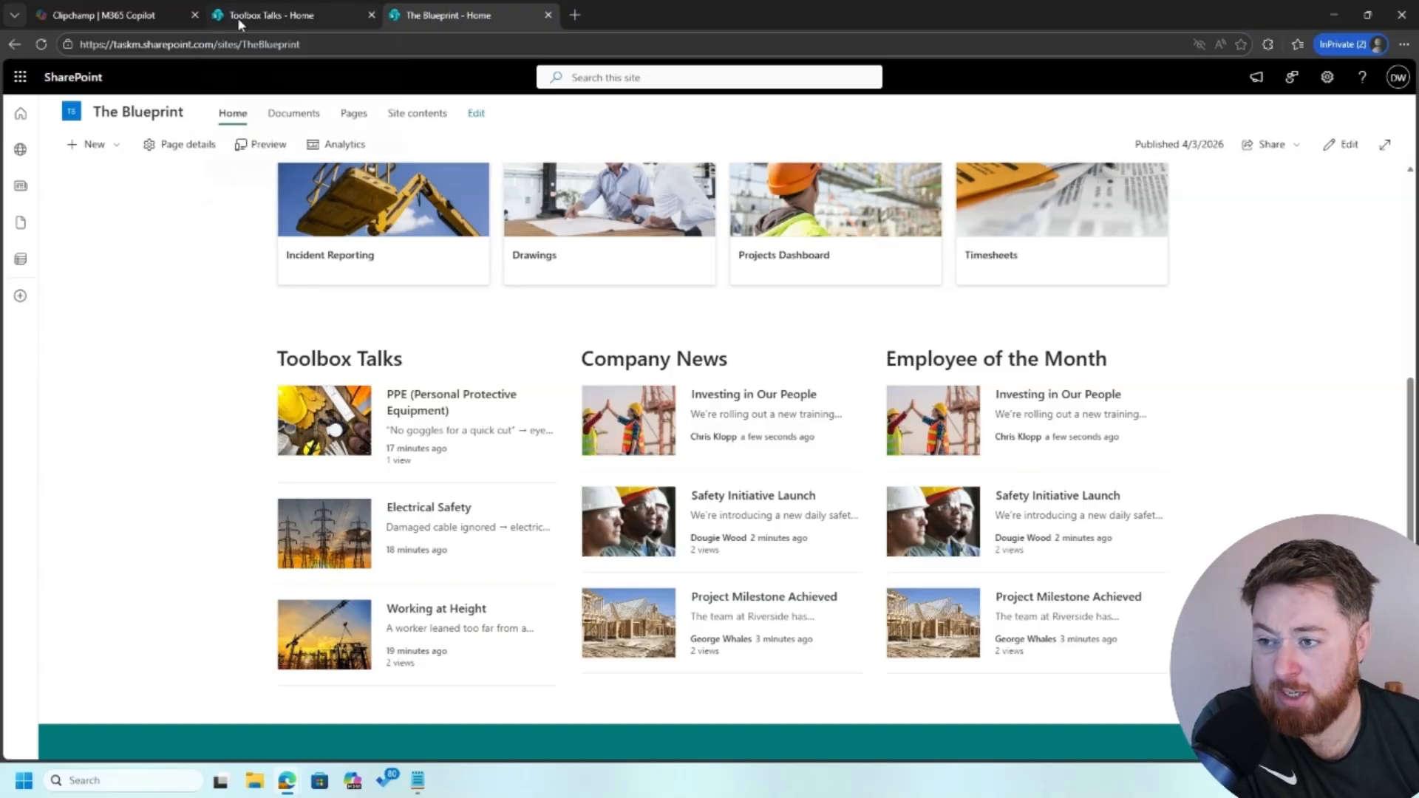
Close the Toolbox Talks tab and begin creating a new site from the SharePoint start page
click(372, 15)
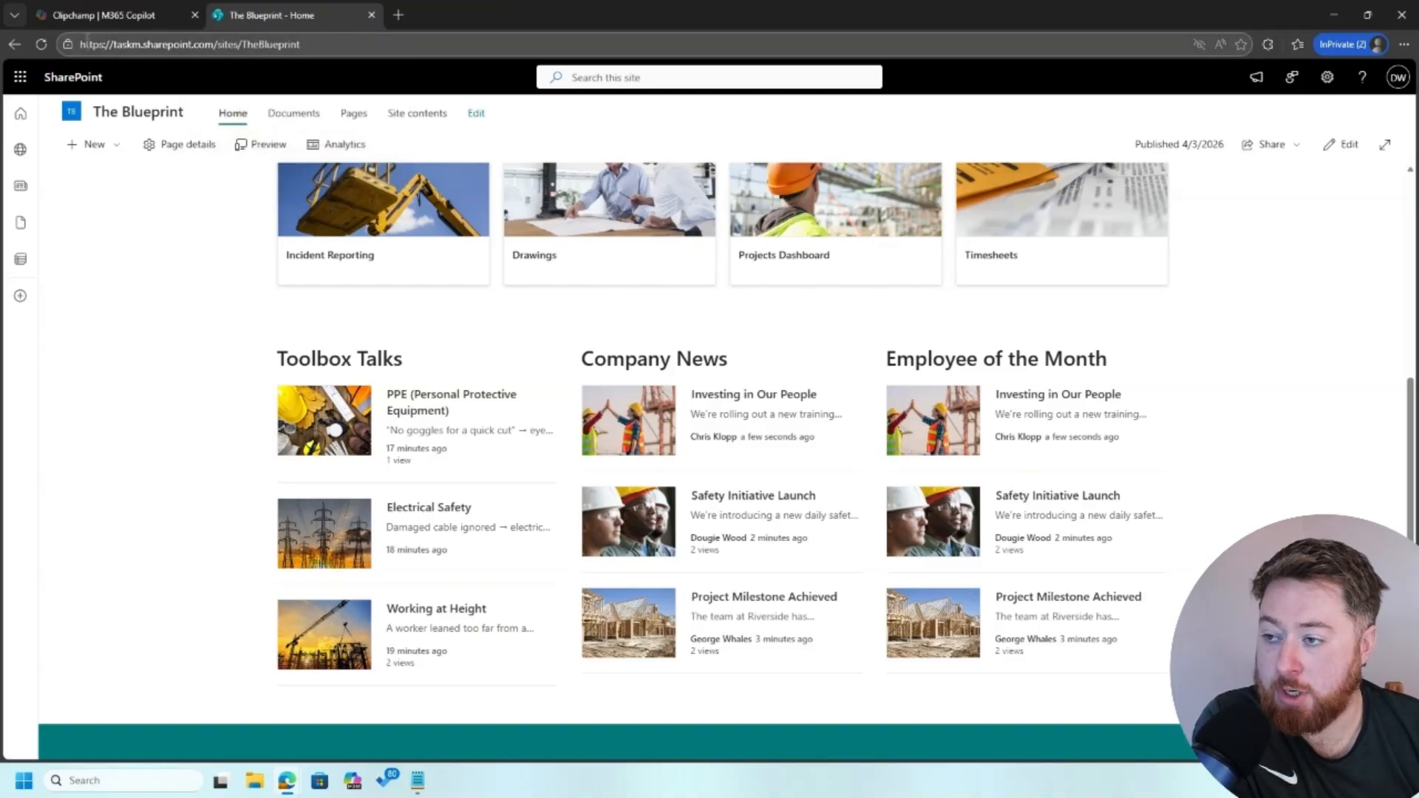
click(117, 8)
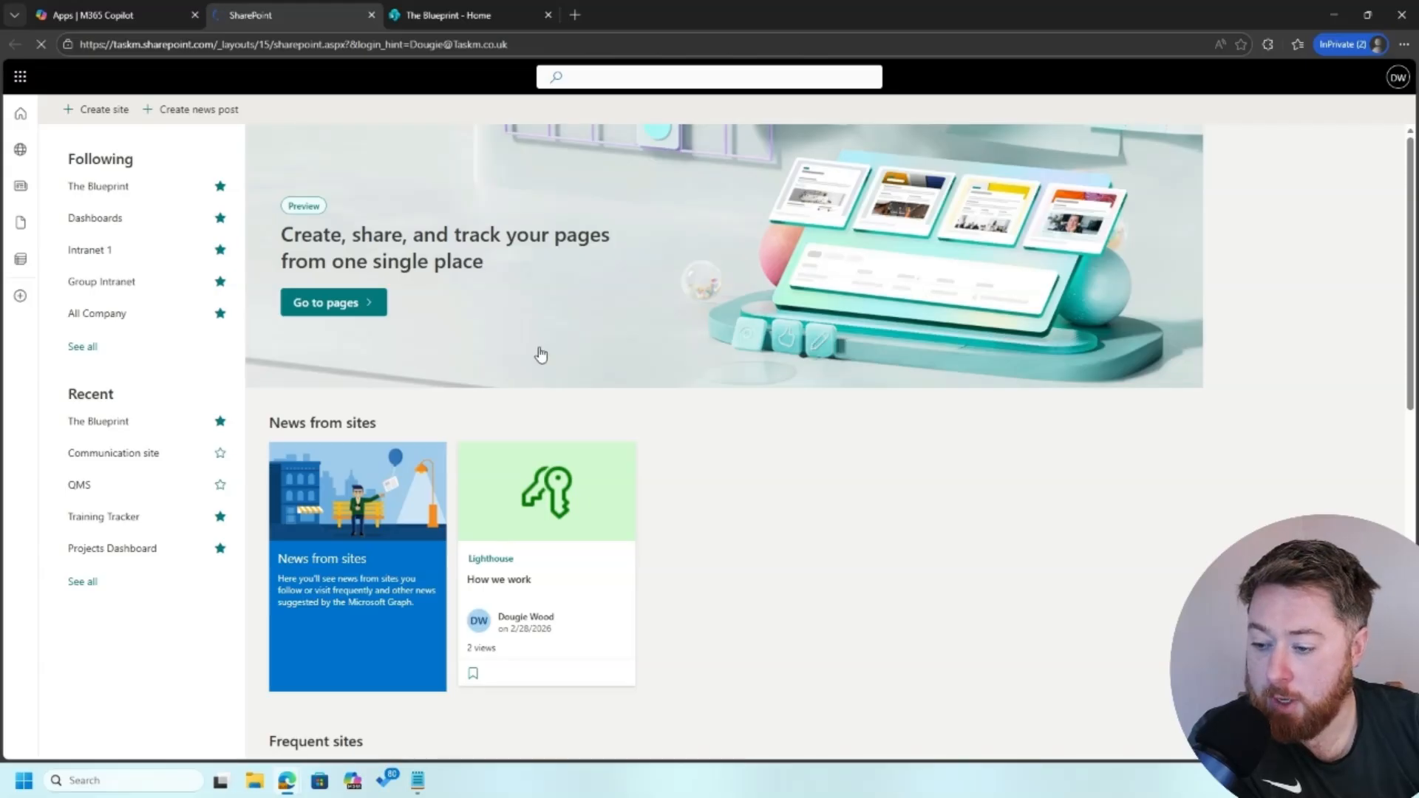
click(106, 111)
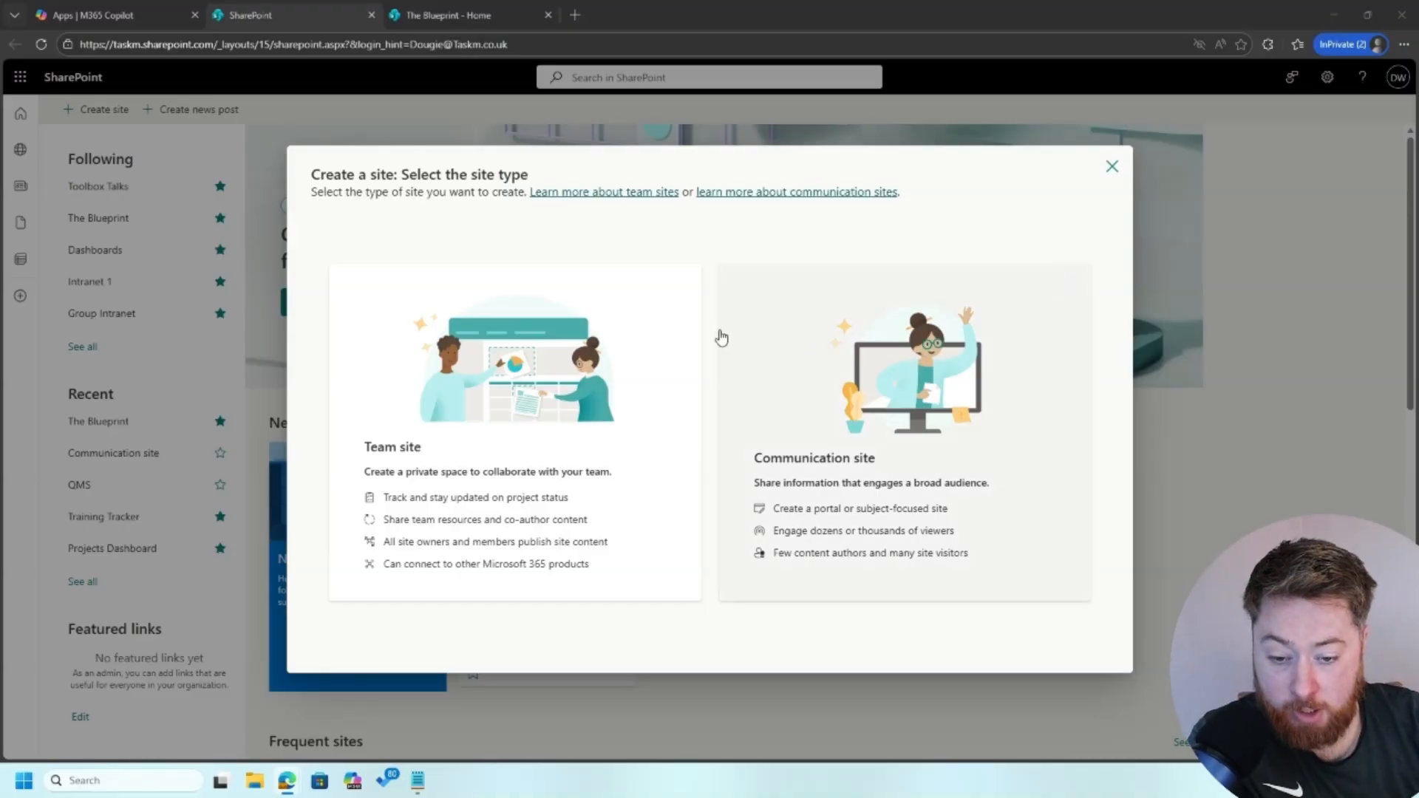
Create a communication site from the Blank template named 'Employee of the Month'
click(743, 345)
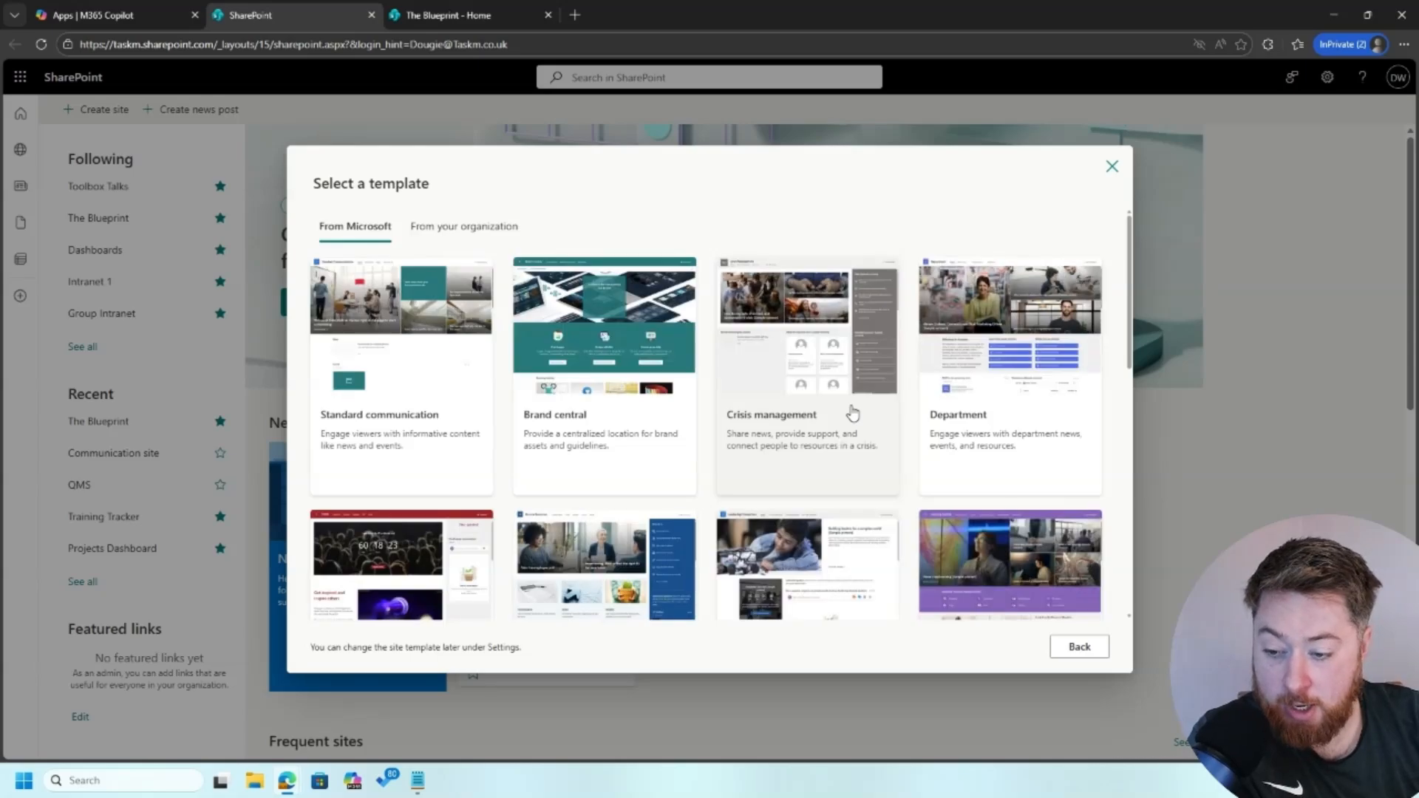
scroll(774, 491, down, 6)
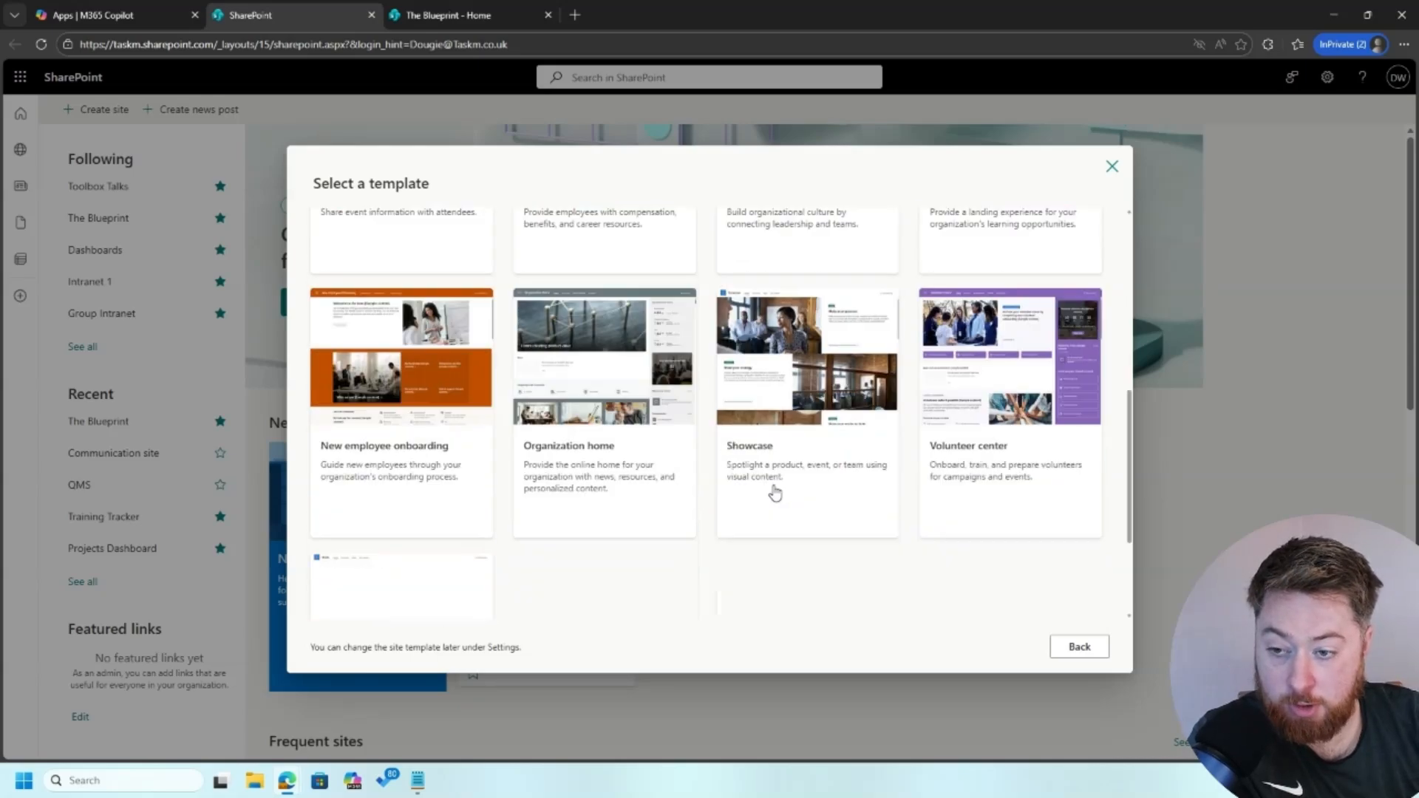
click(375, 443)
click(1059, 644)
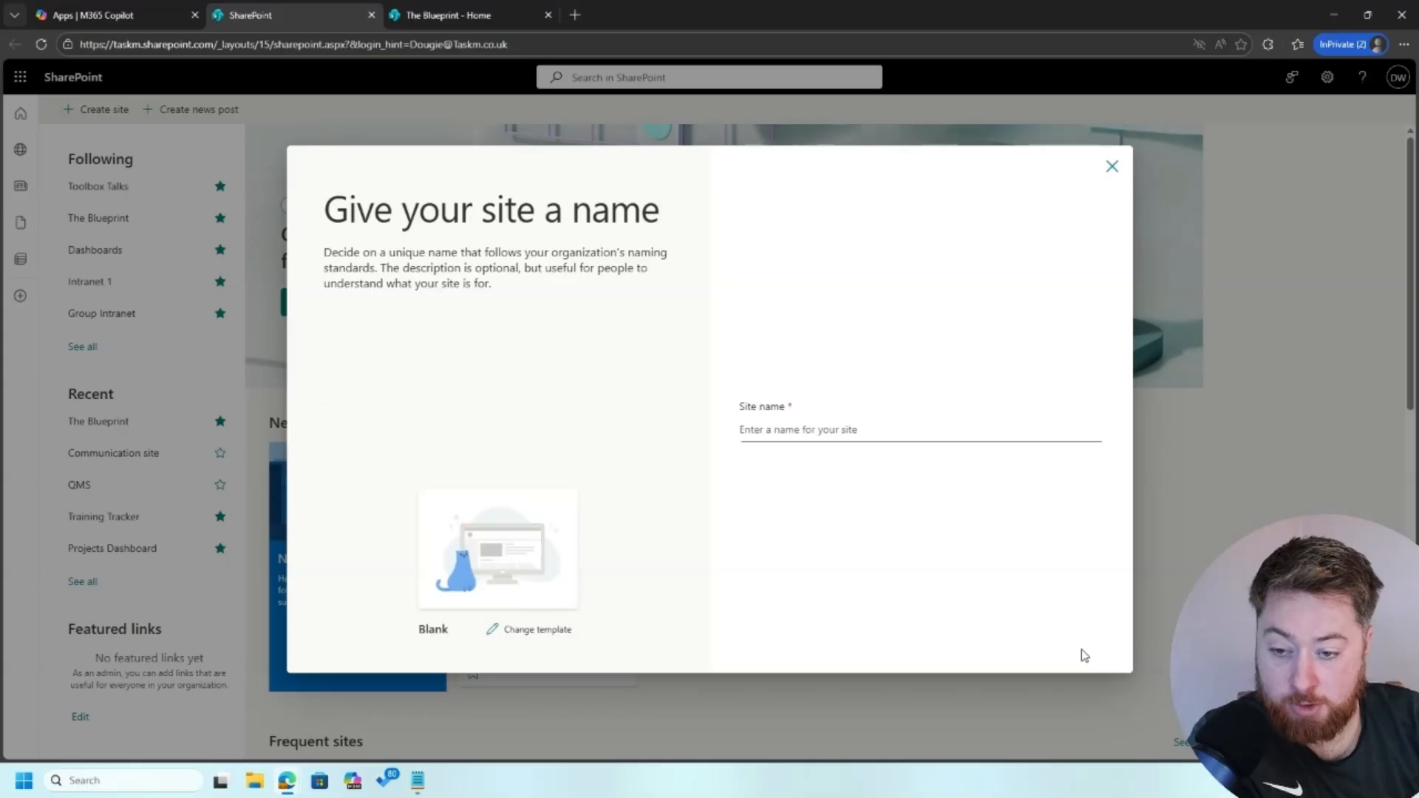
click(818, 429)
text(Employee of the Month)
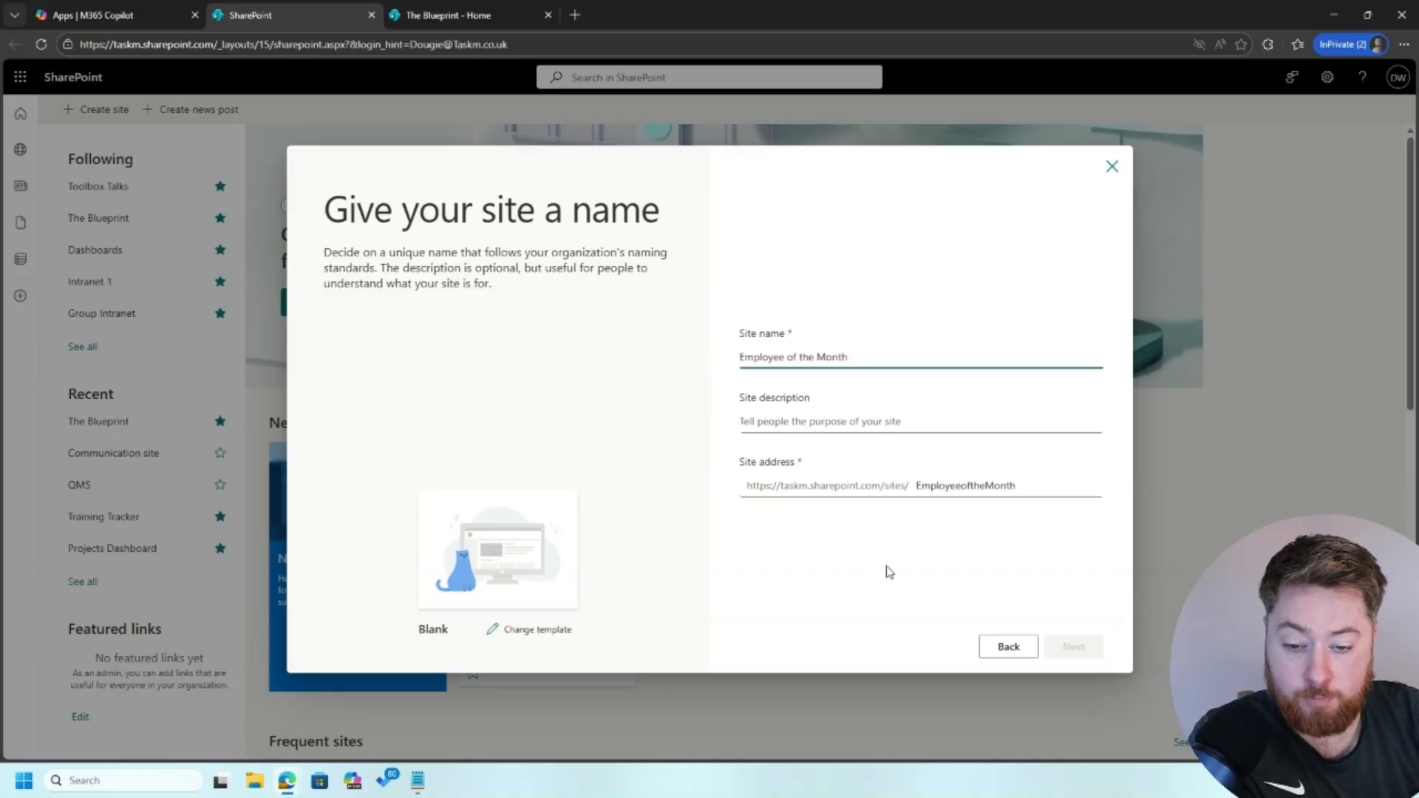
click(1074, 647)
click(1063, 648)
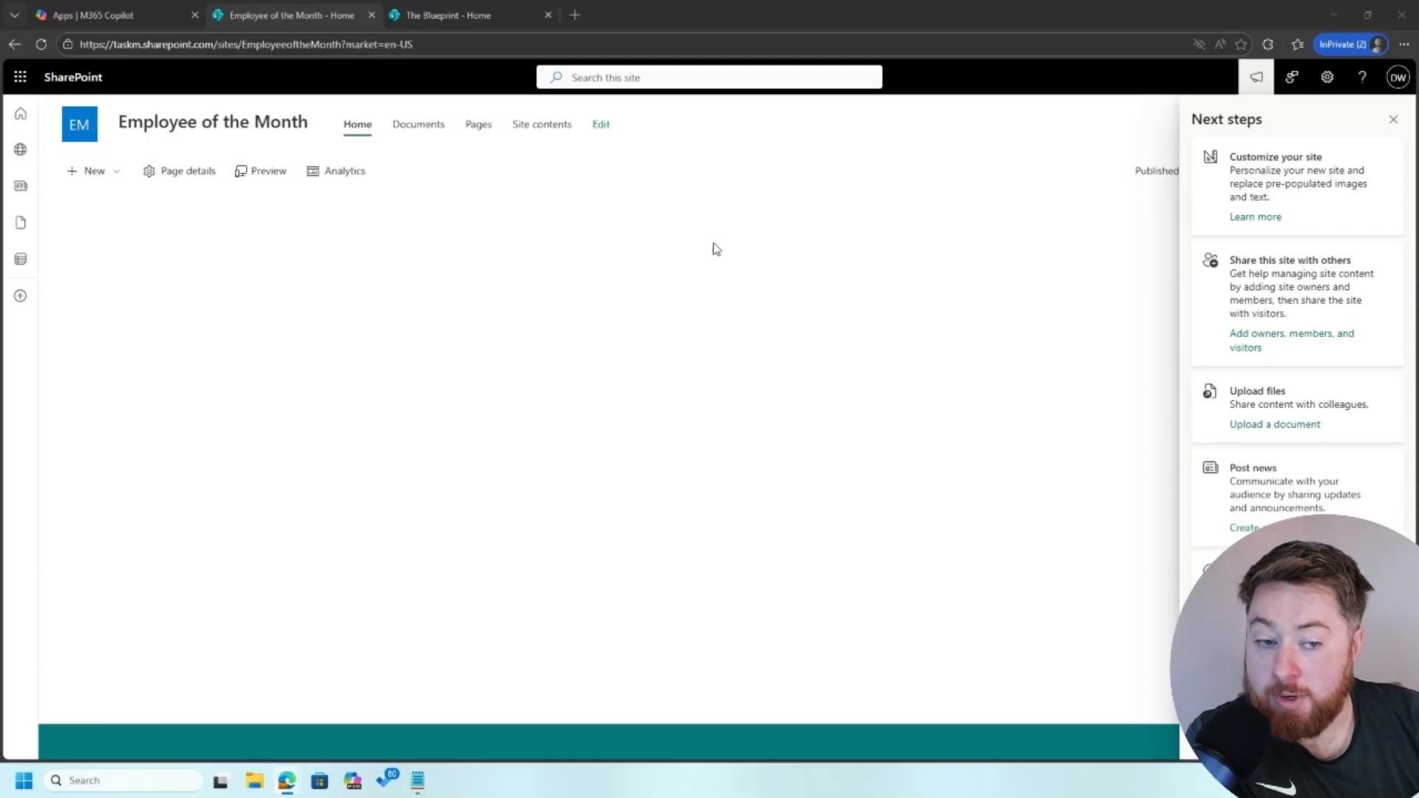
Dismiss Next steps and insert a News web part into the home page's first section
click(1393, 119)
click(1342, 173)
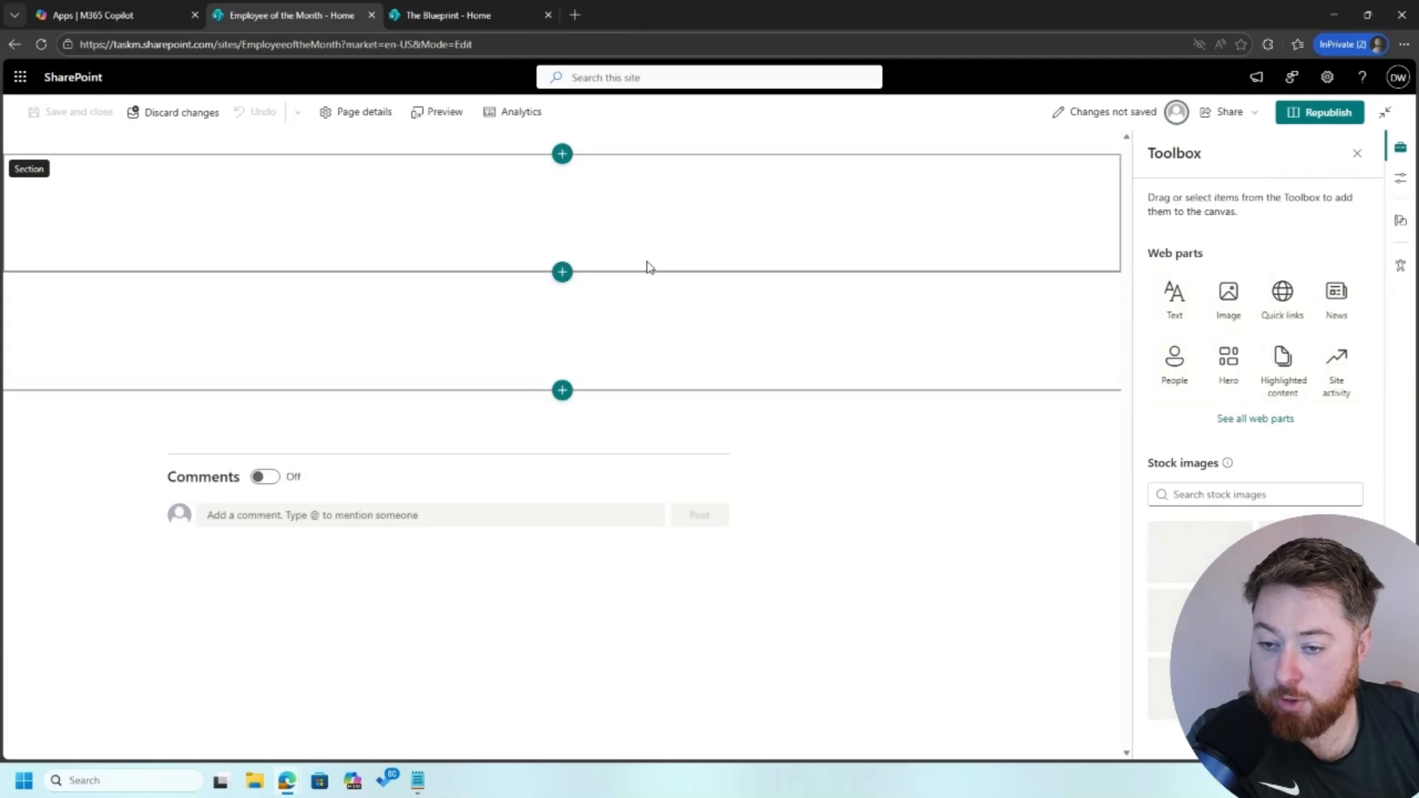
click(563, 178)
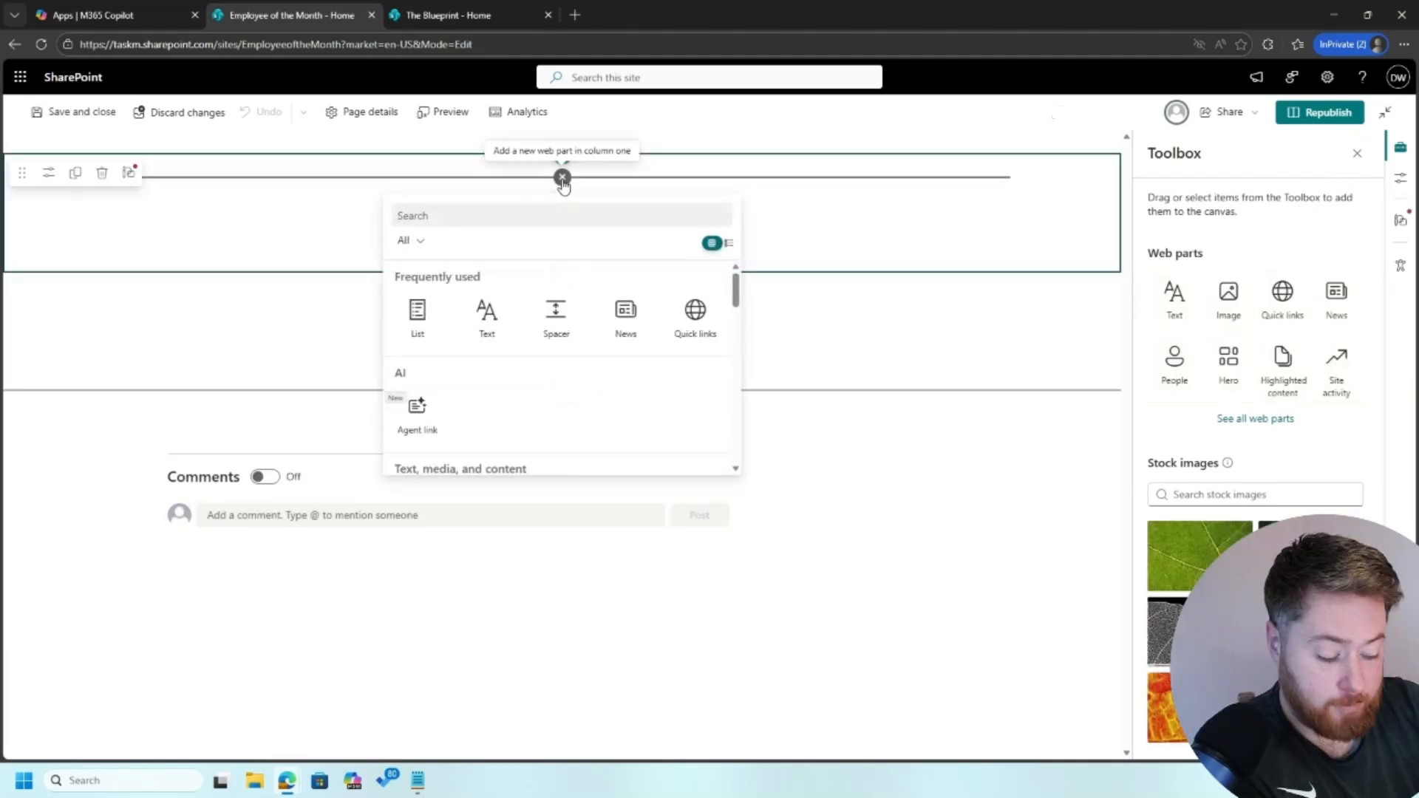
text(news)
click(414, 311)
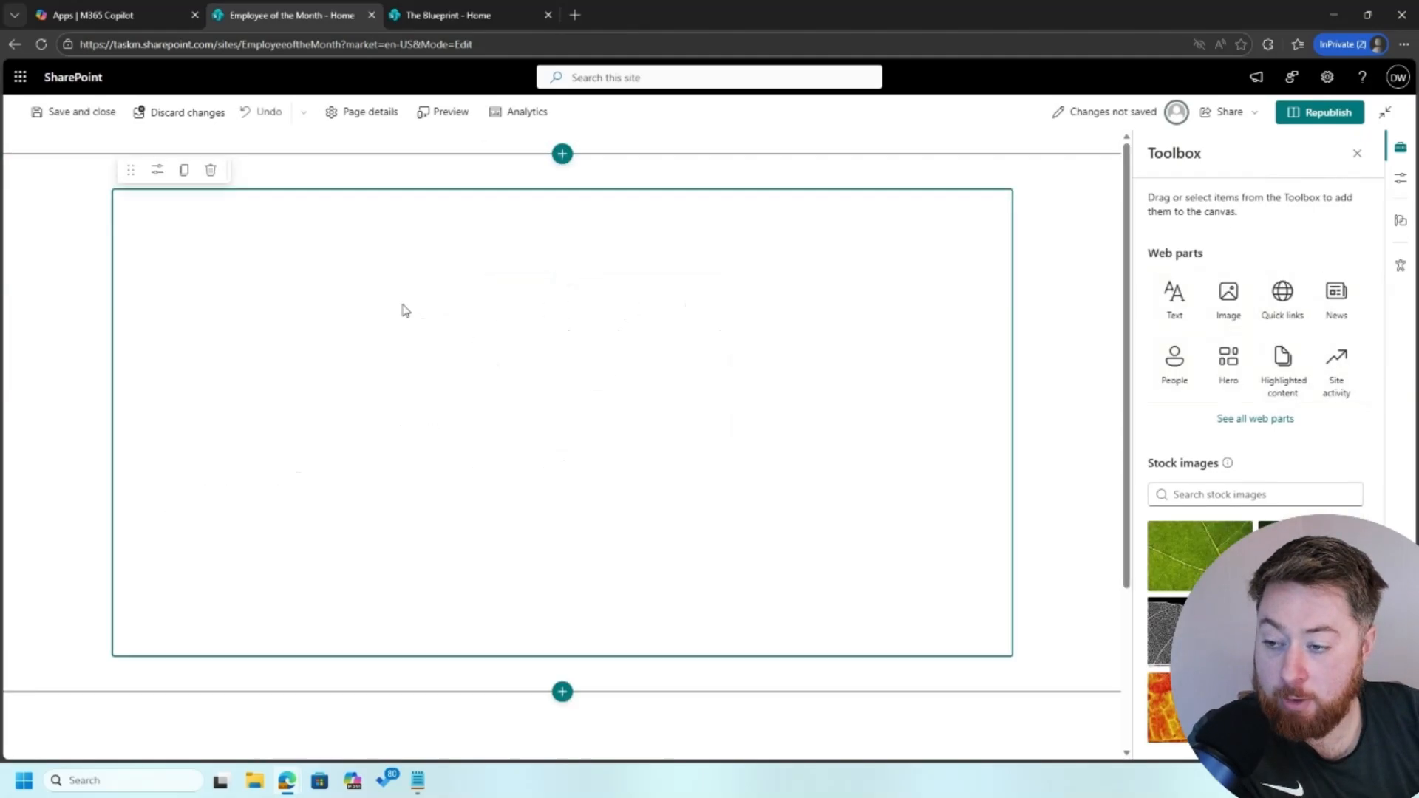
Switch the news section to List layout and title it 'Employee of the Month'
click(155, 172)
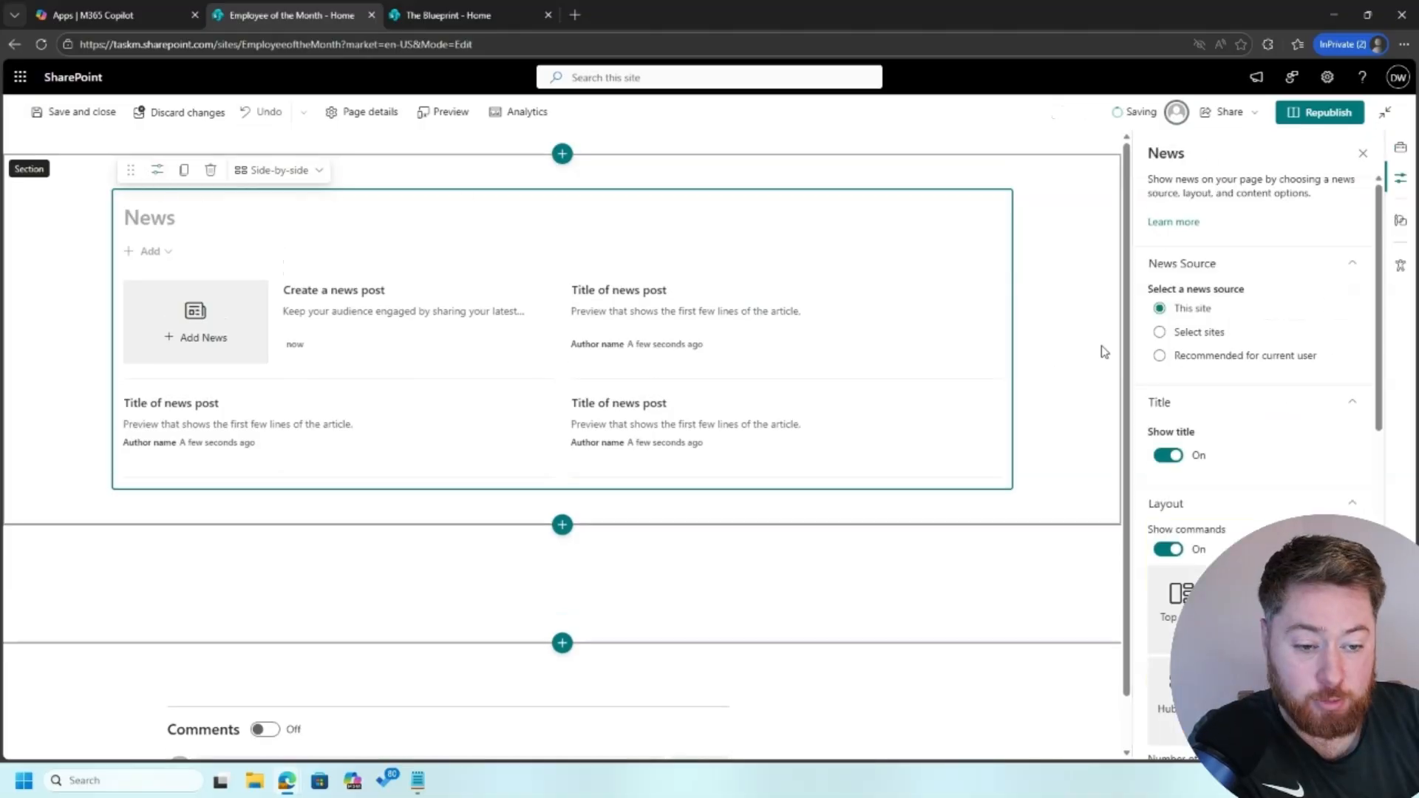
scroll(1215, 412, down, 3)
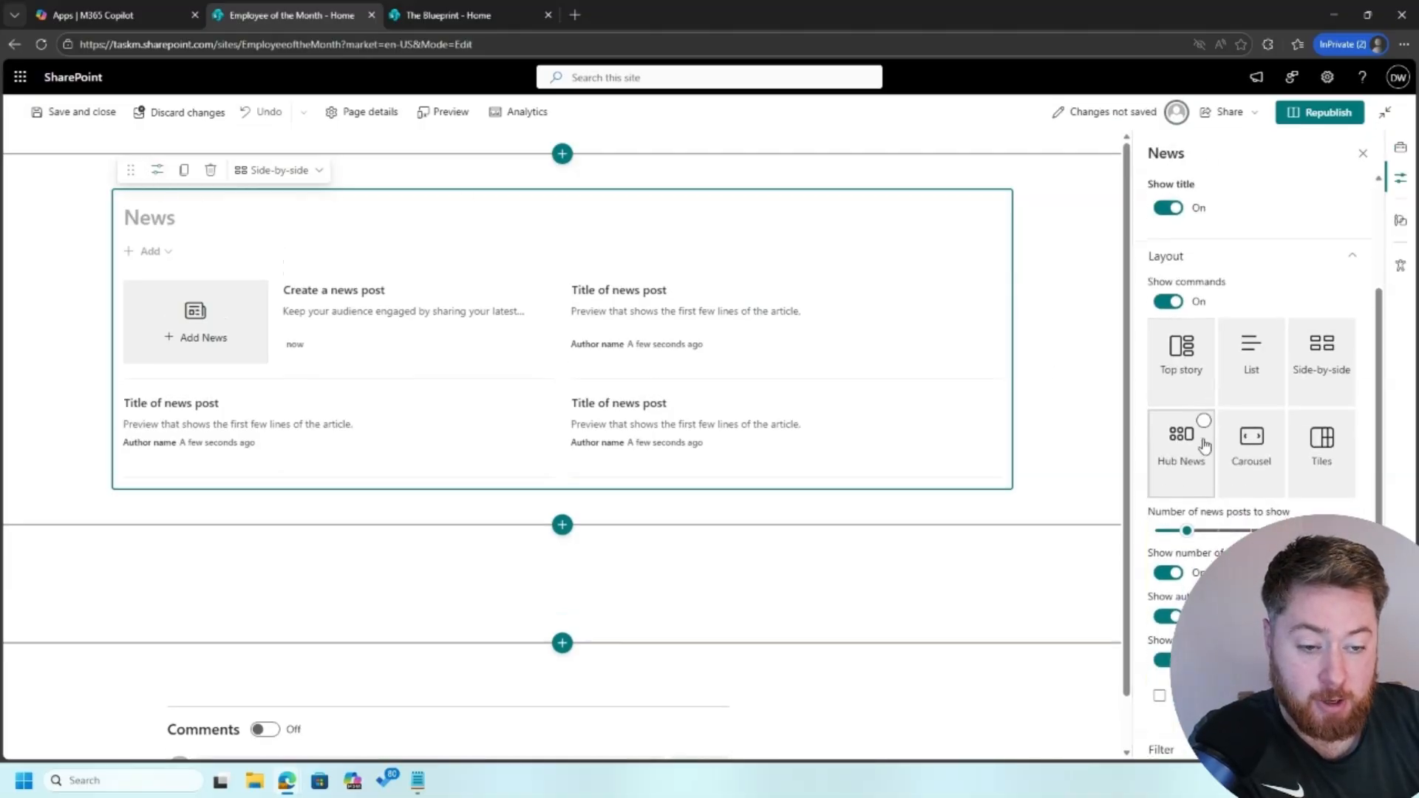
click(1257, 396)
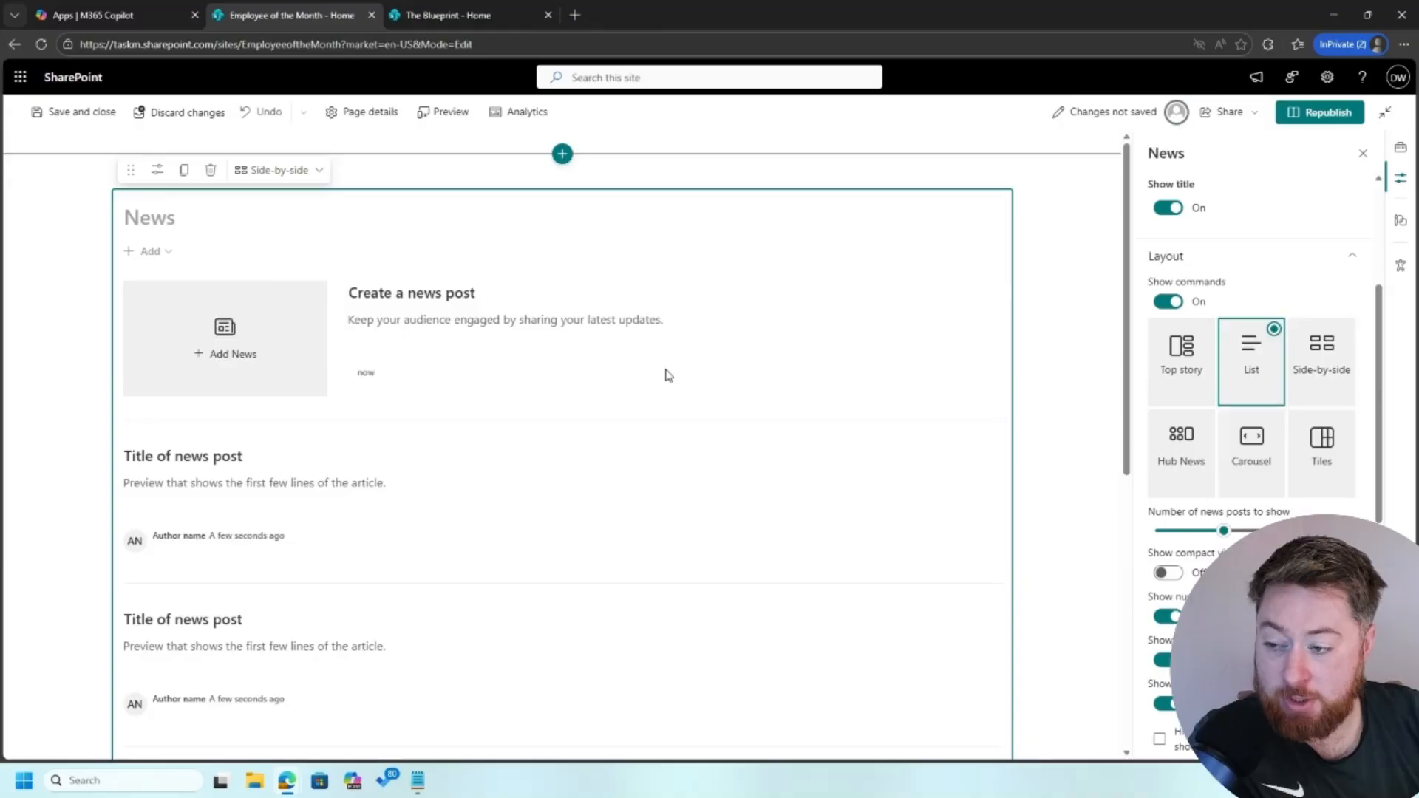
click(163, 218)
text(Employee )
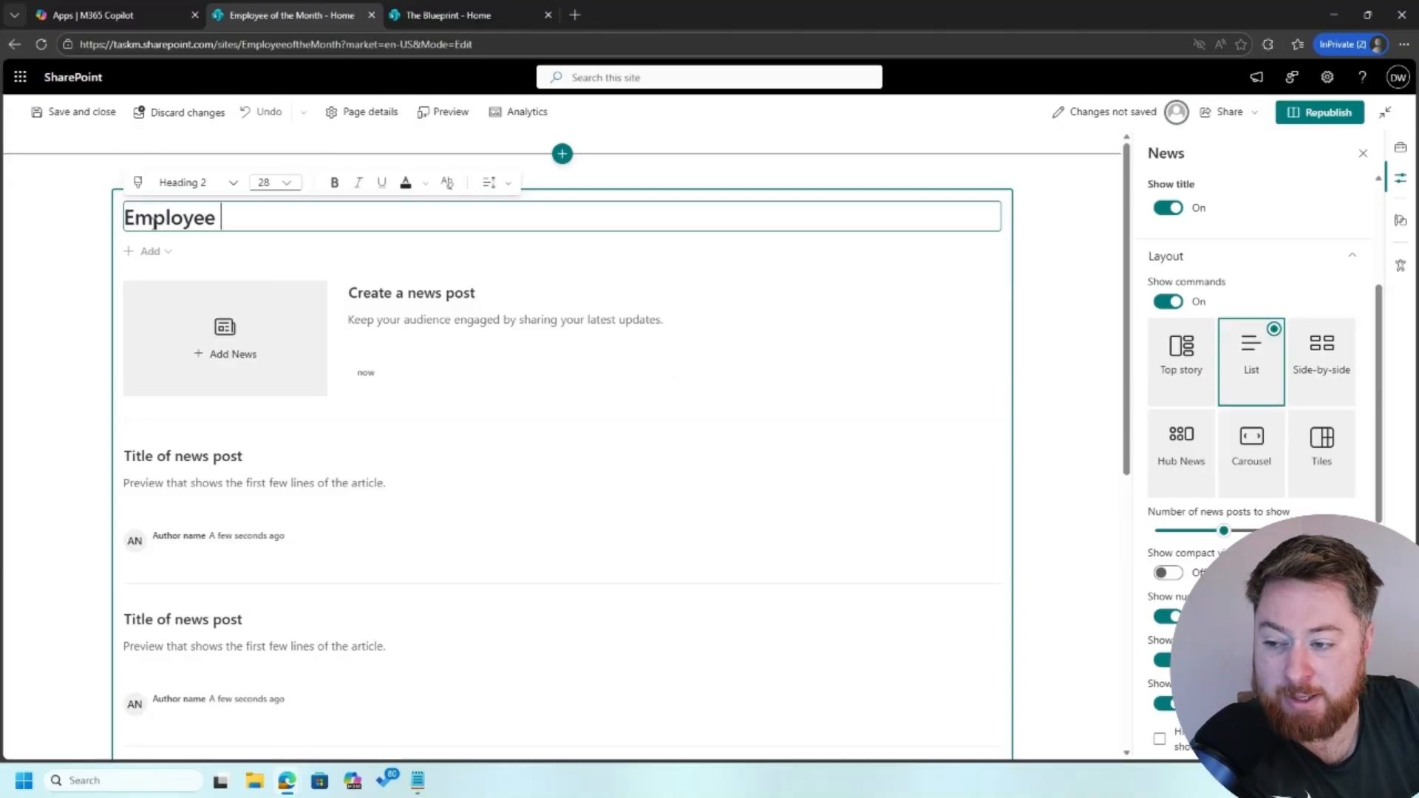
text(of the)
key(BackSpace)
key(BackSpace)
key(BackSpace)
text(of the )
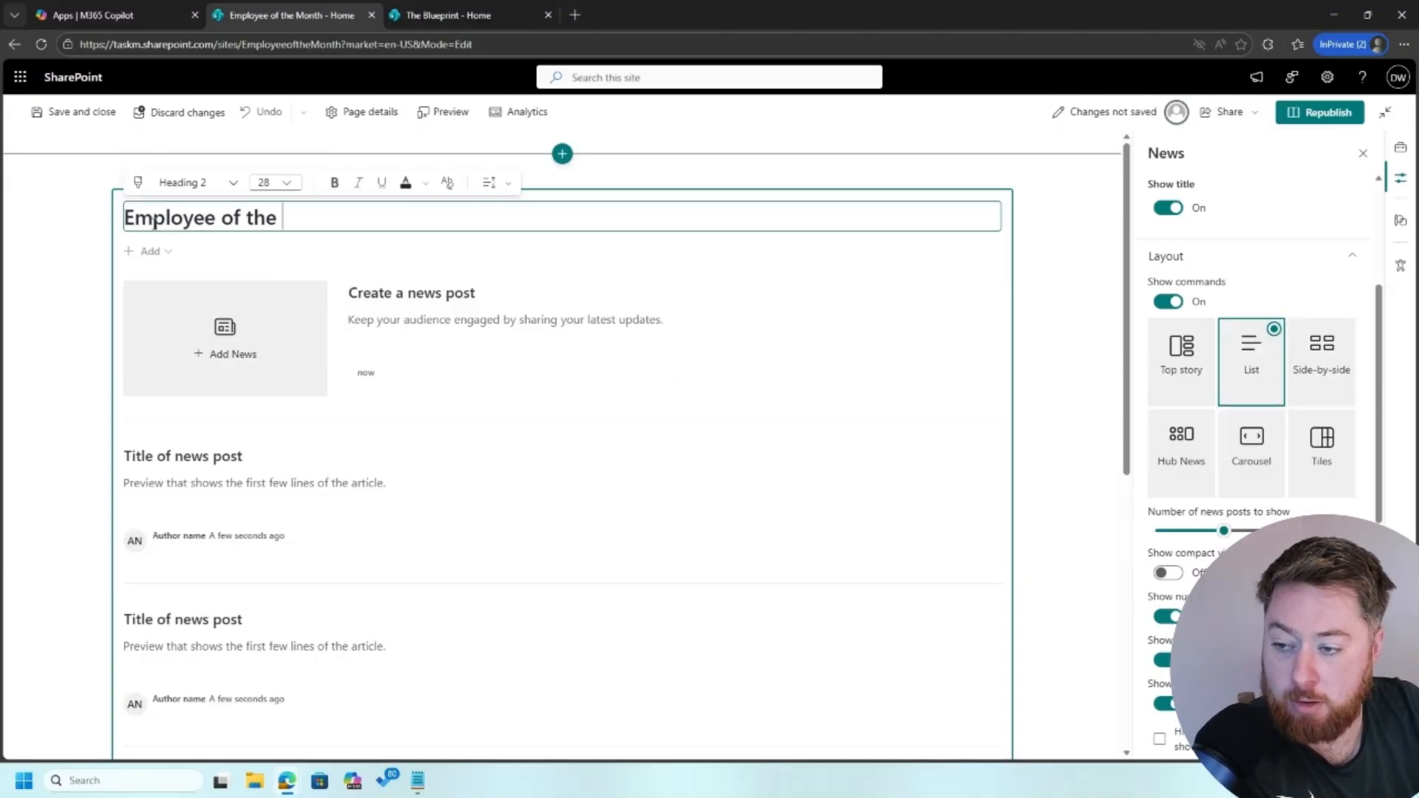
text(Month)
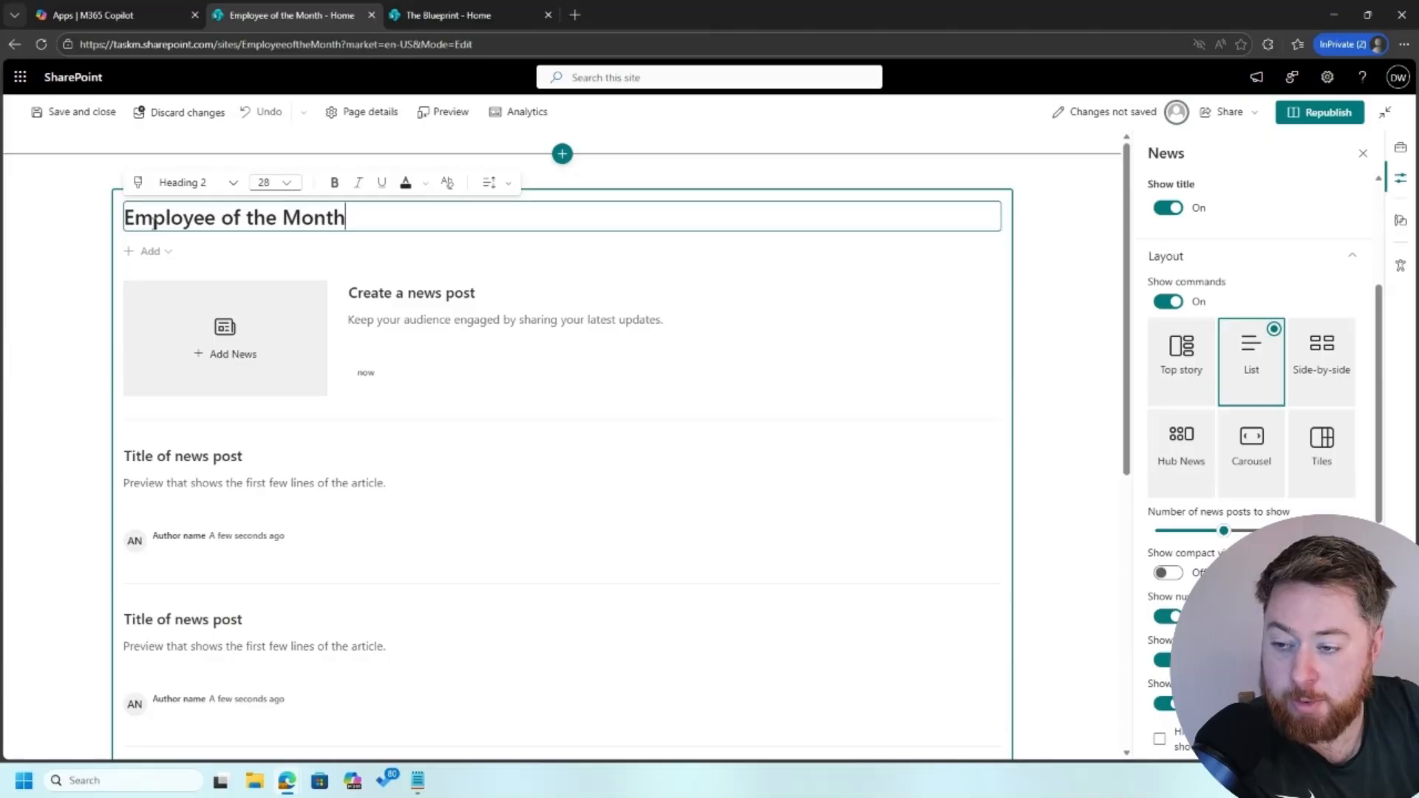
click(1104, 313)
Republish the updated home page
click(1330, 118)
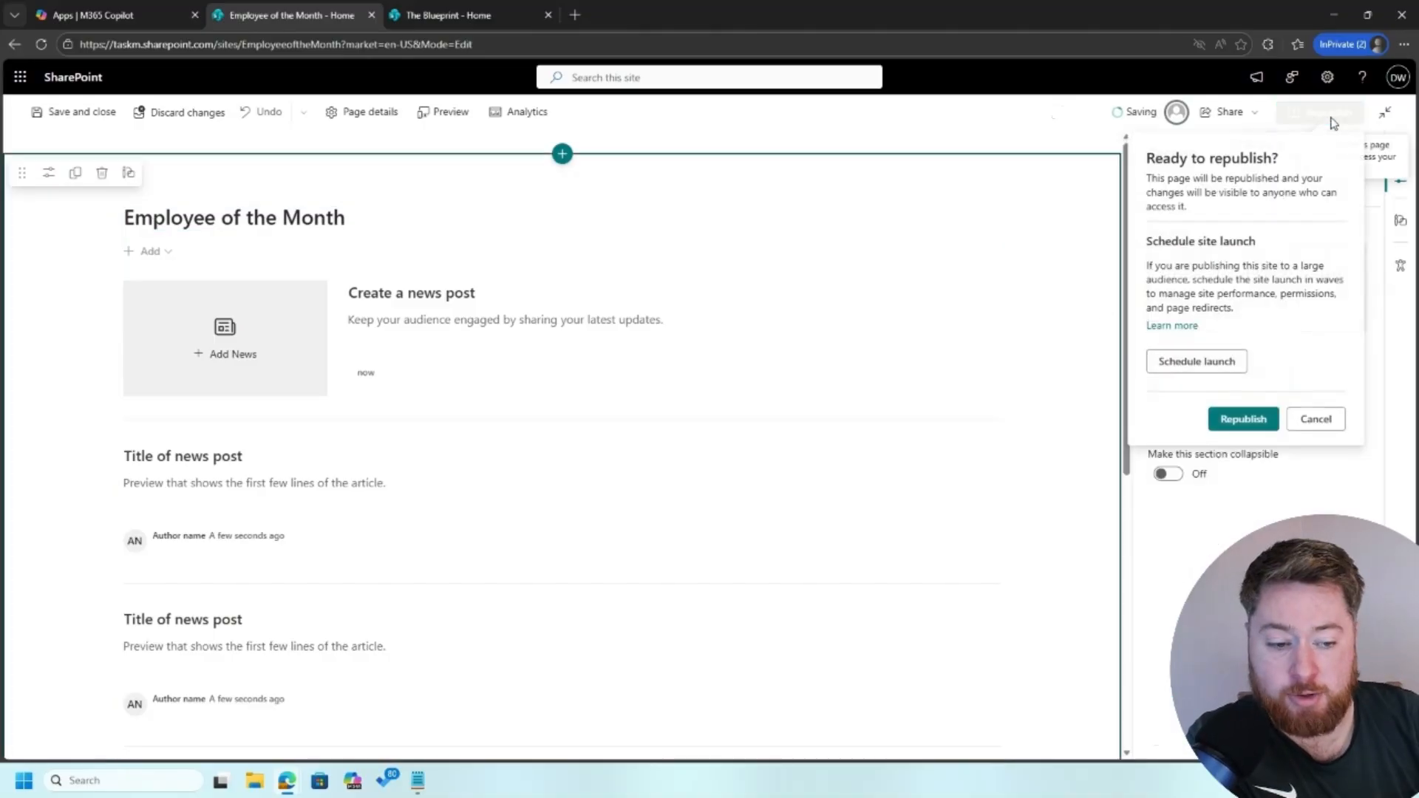
click(1245, 418)
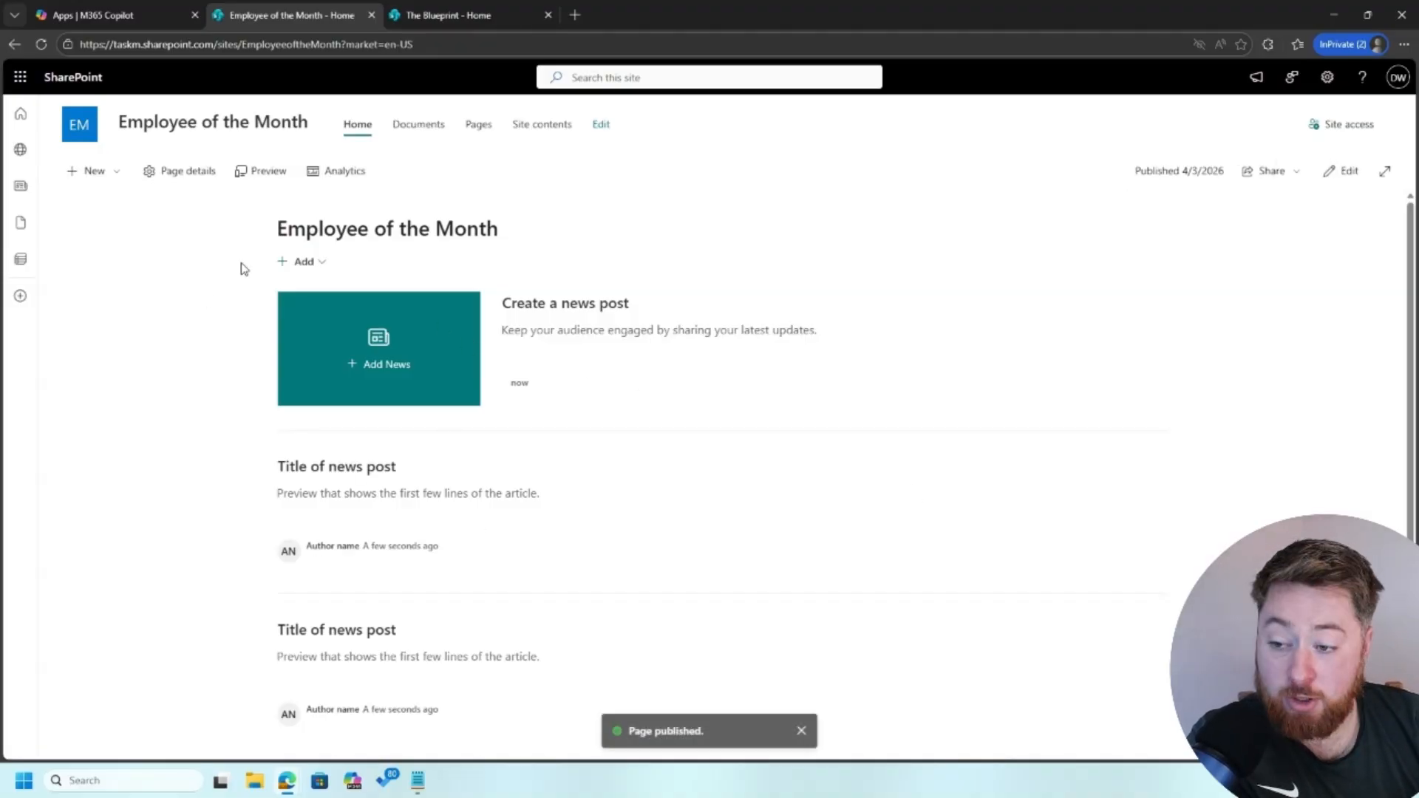
click(309, 266)
Start a blank news post and title it with the employee's full name
click(305, 282)
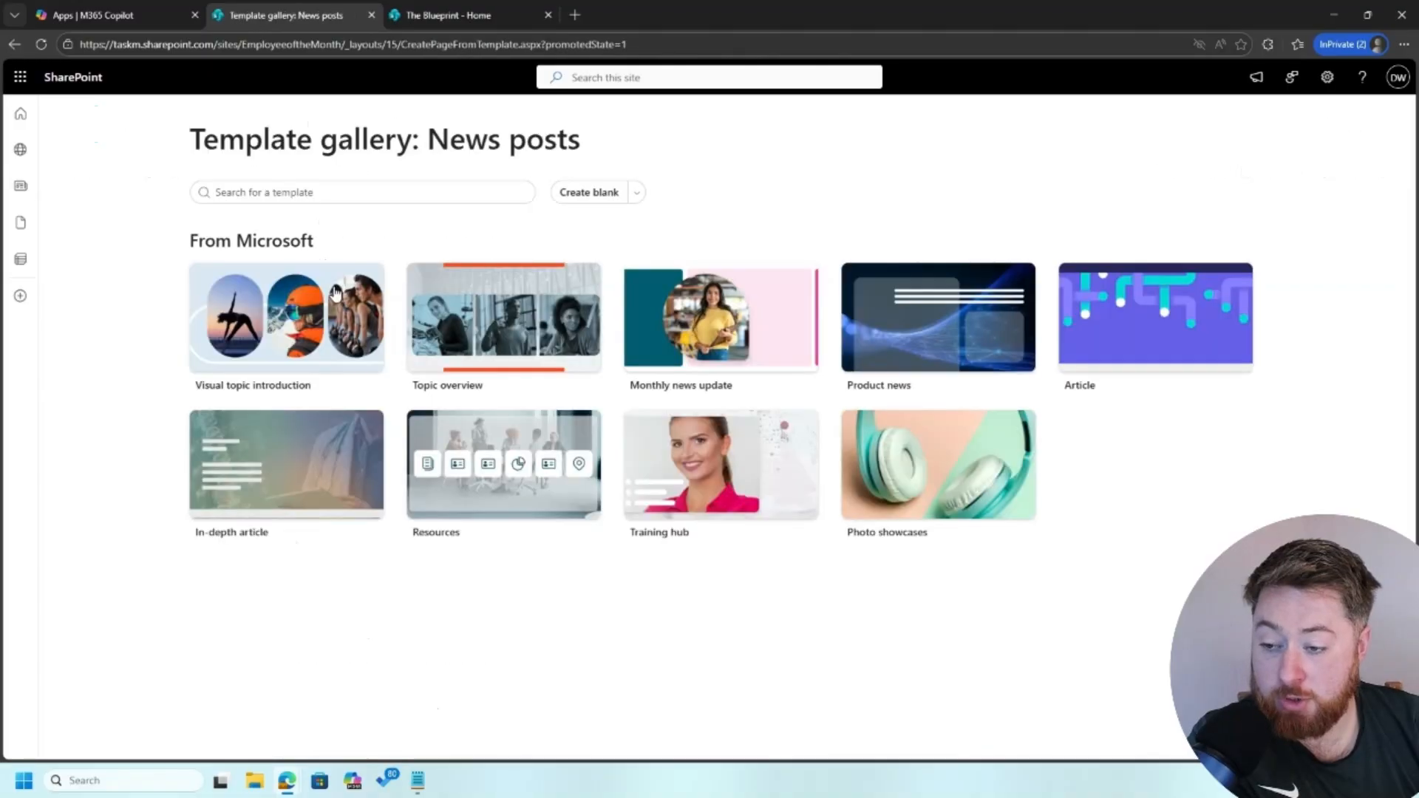
click(589, 192)
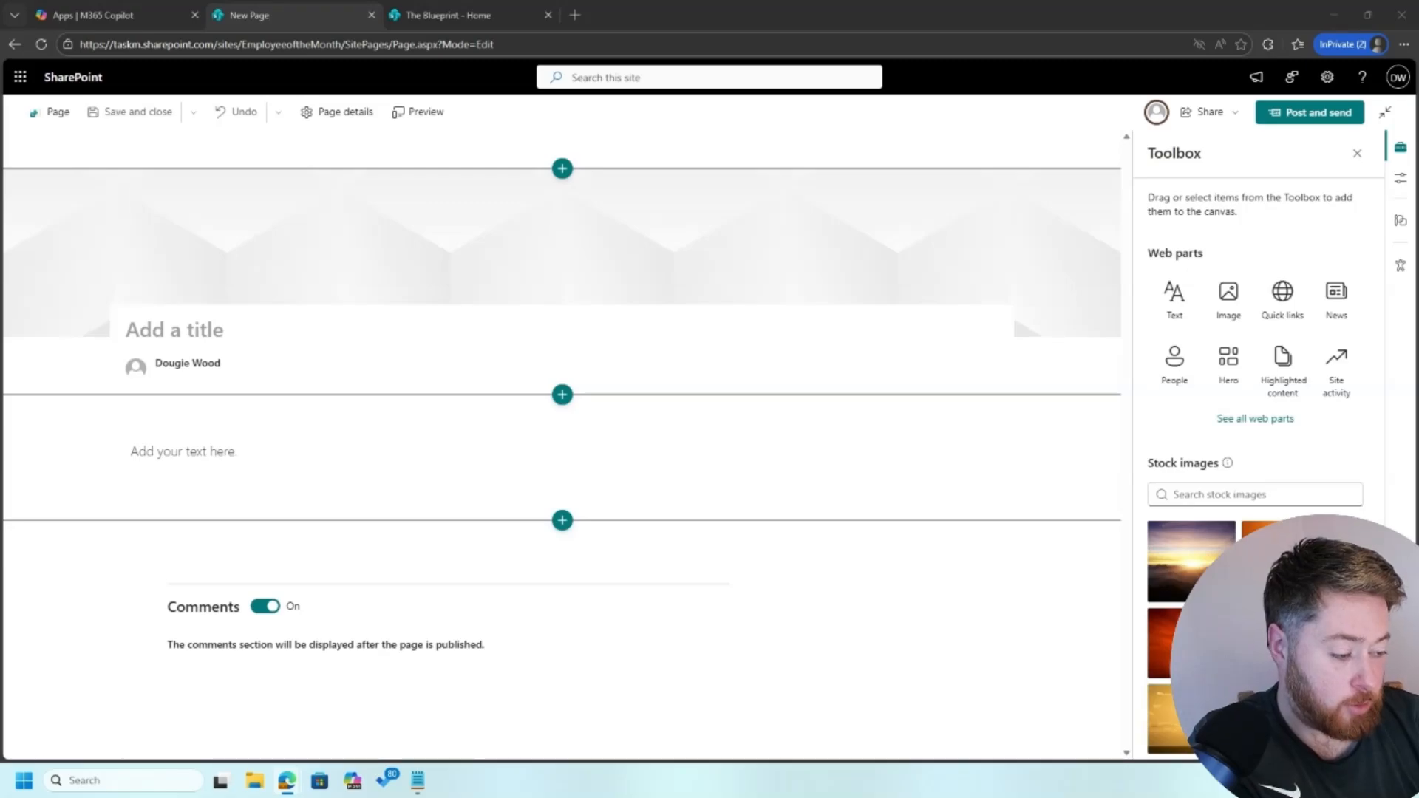
click(537, 329)
click(335, 322)
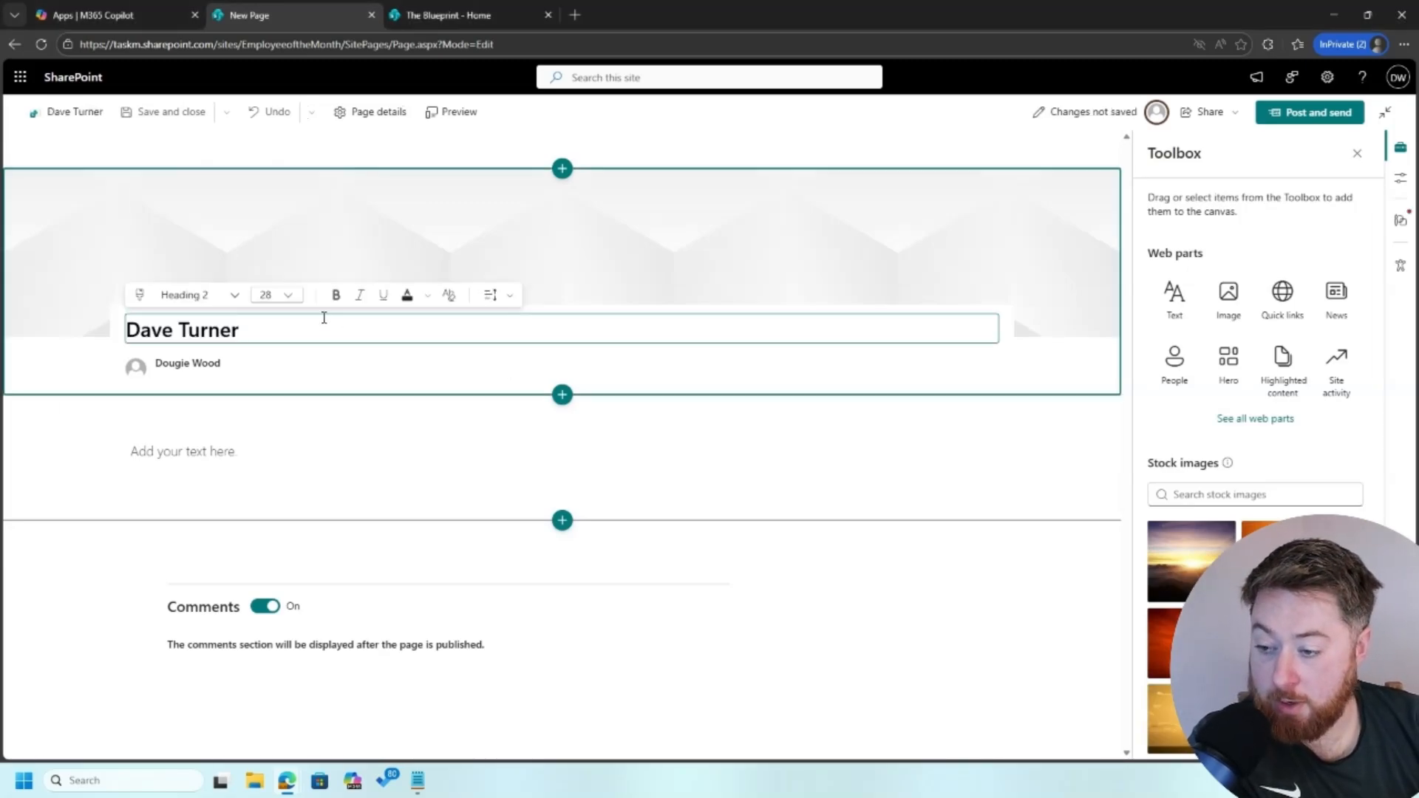
click(255, 238)
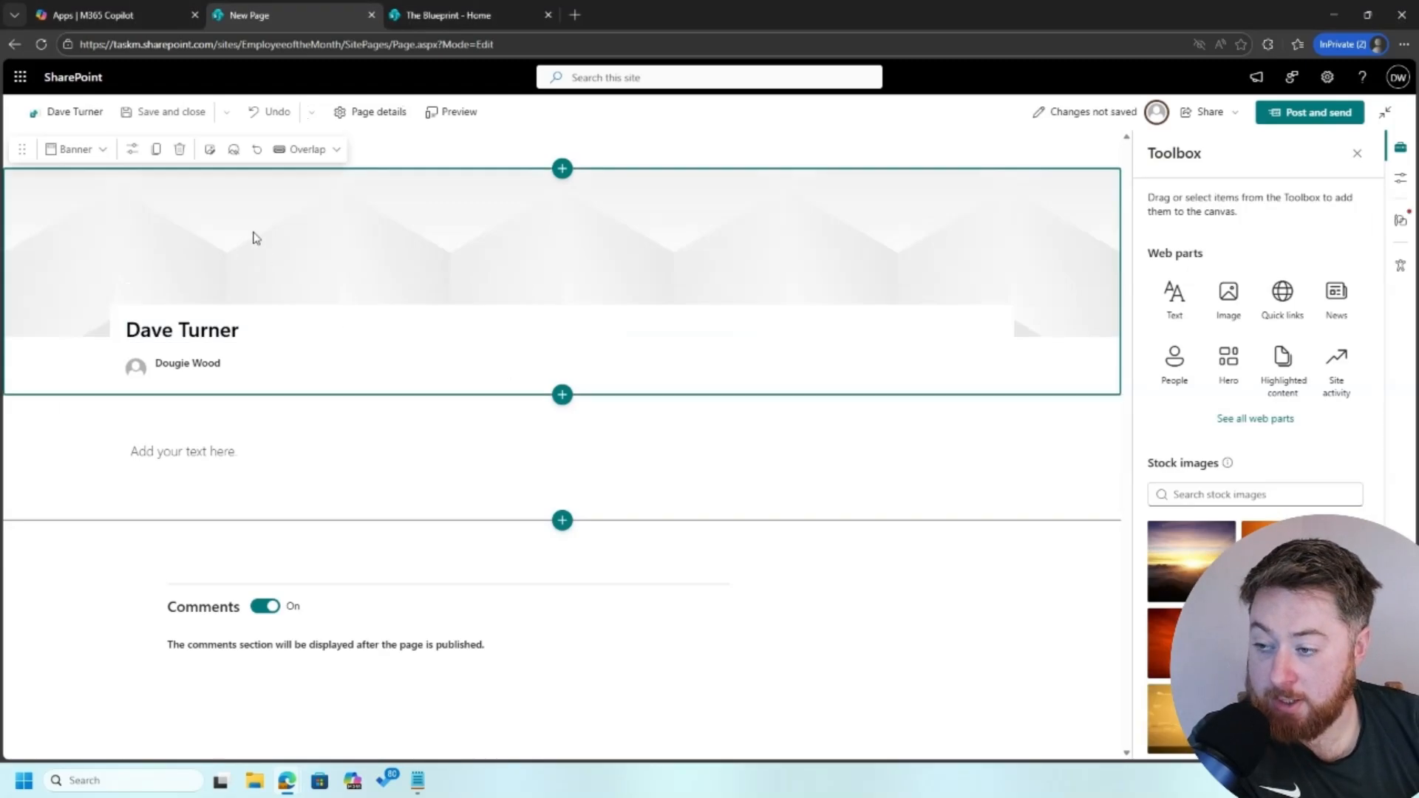
Set the post's banner image to leadership-06.jpg, accepting the OneDrive sharing warning
click(212, 151)
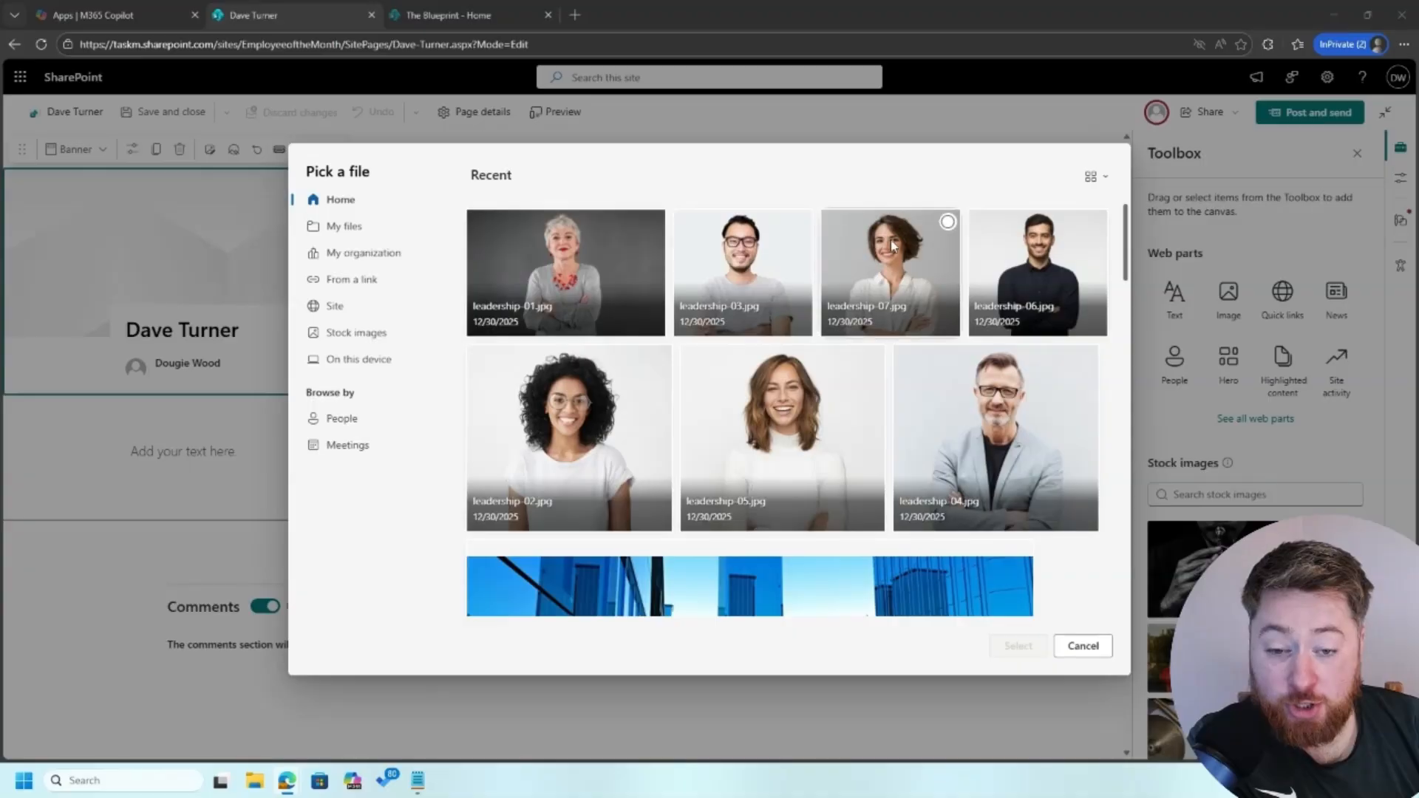
click(1064, 265)
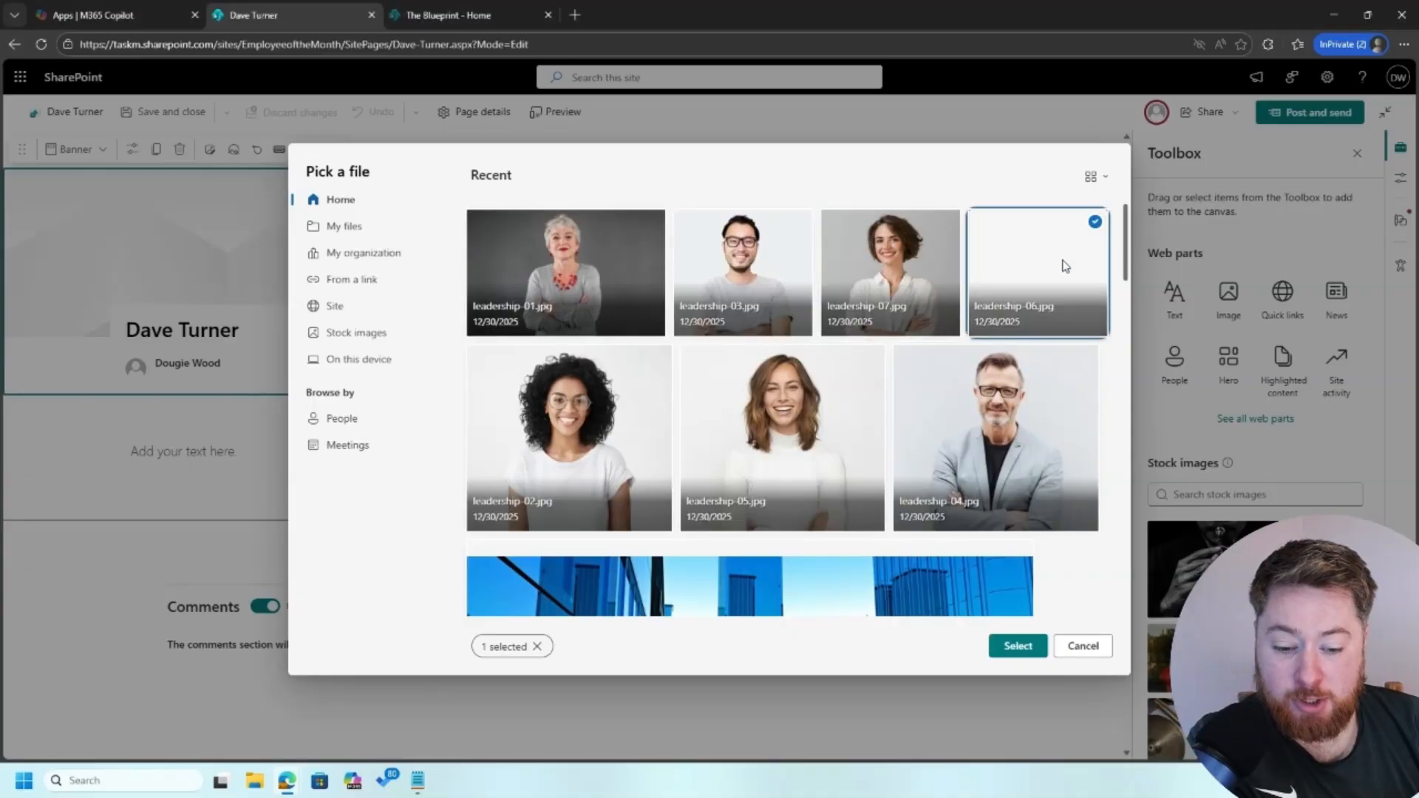
click(1025, 649)
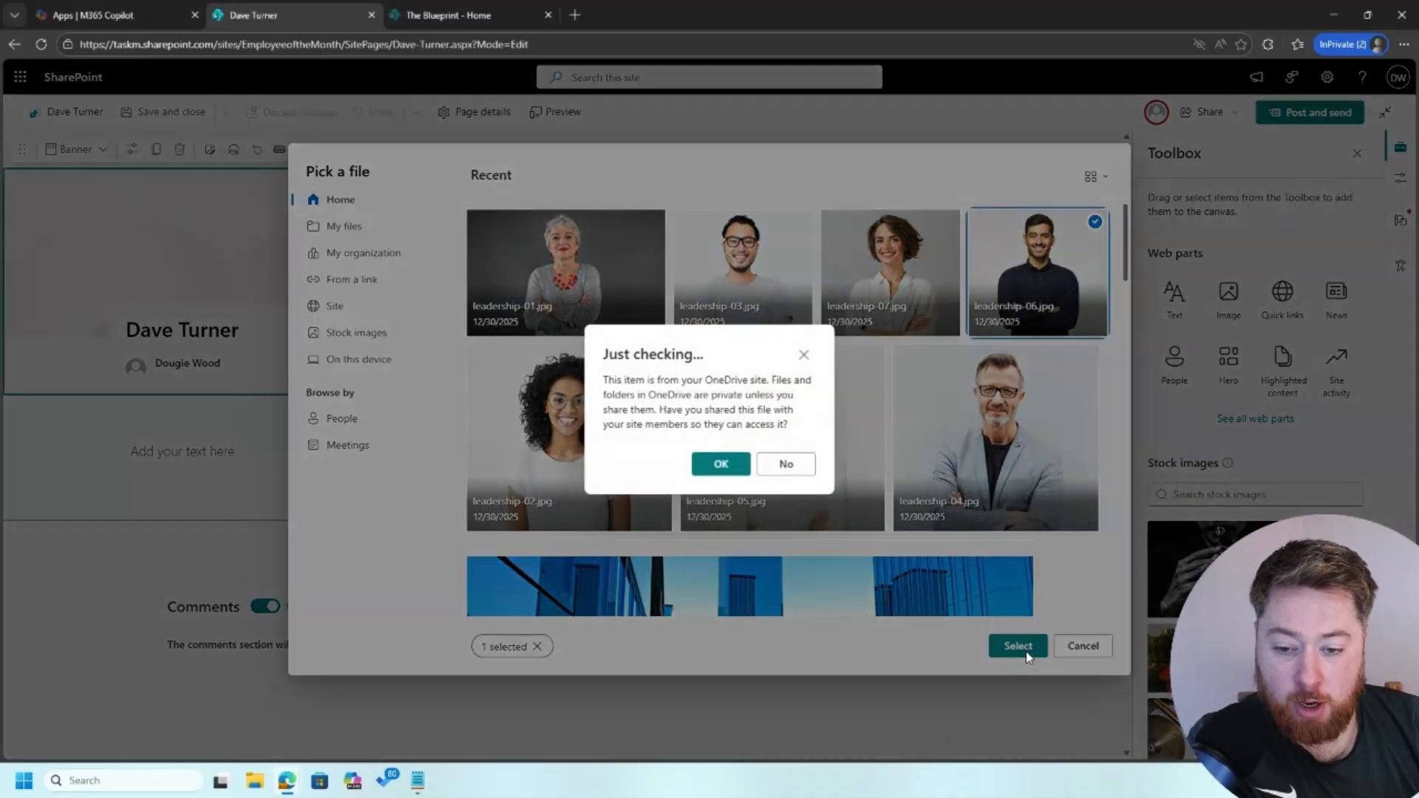
click(736, 472)
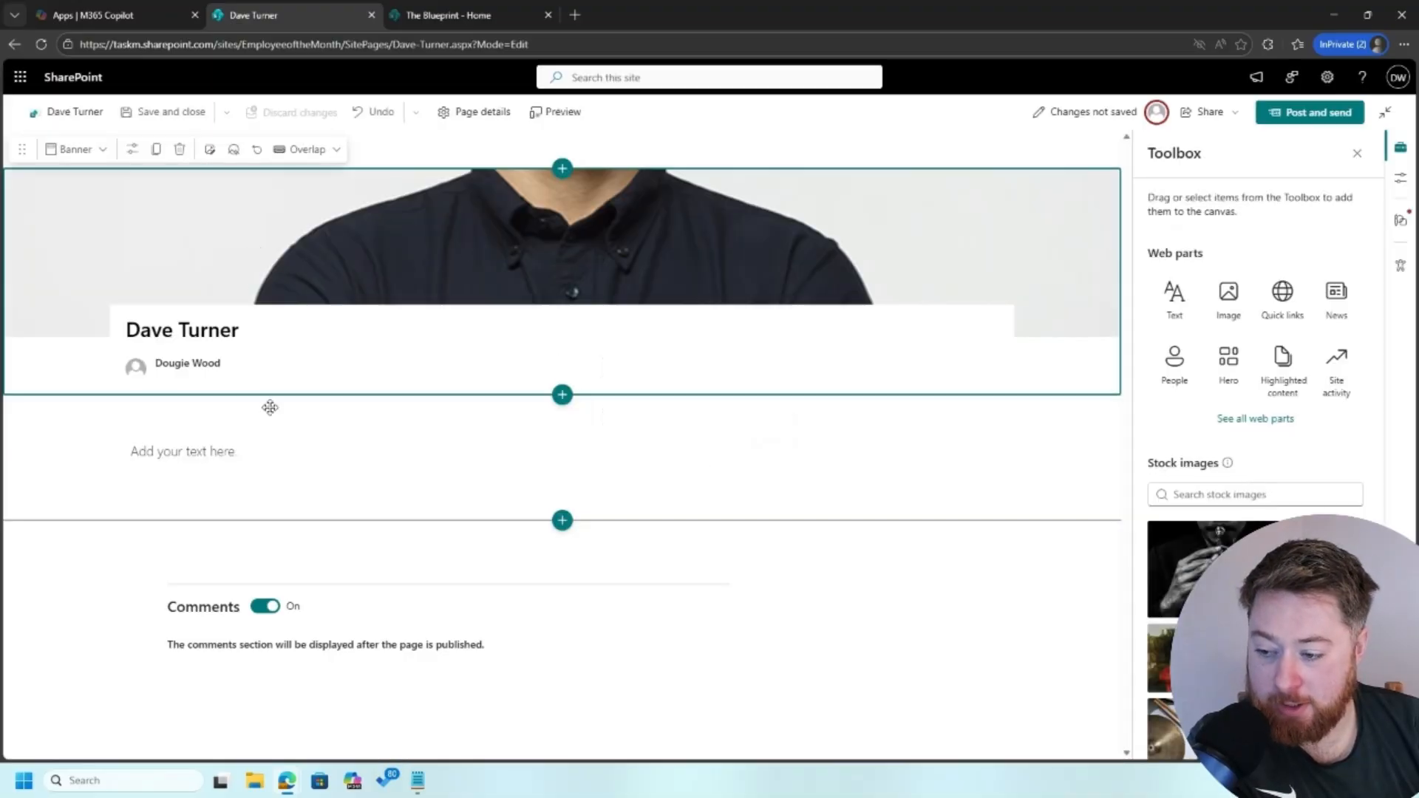
Try the Image and title, Color block and Overlap banner layouts, settling on Plain
click(304, 150)
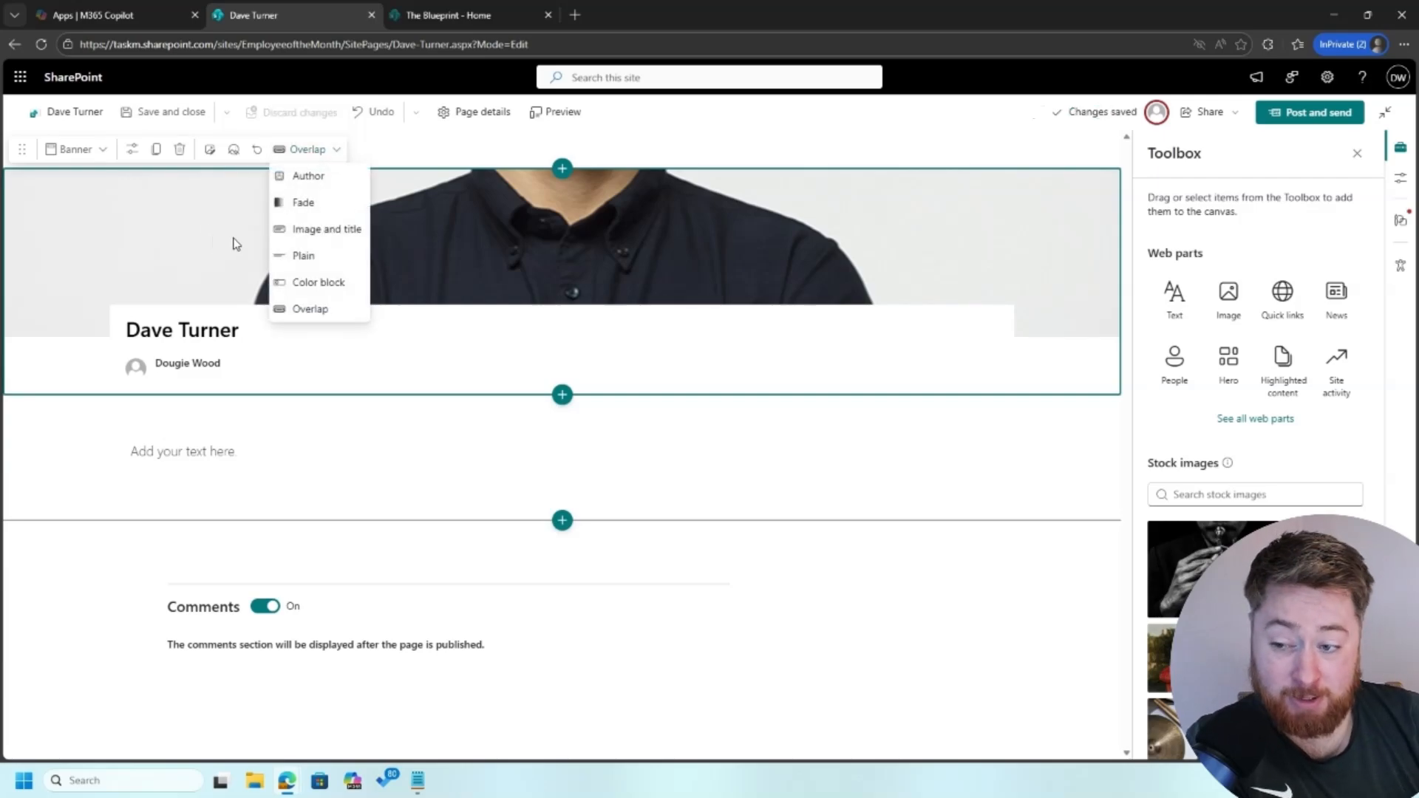
click(345, 230)
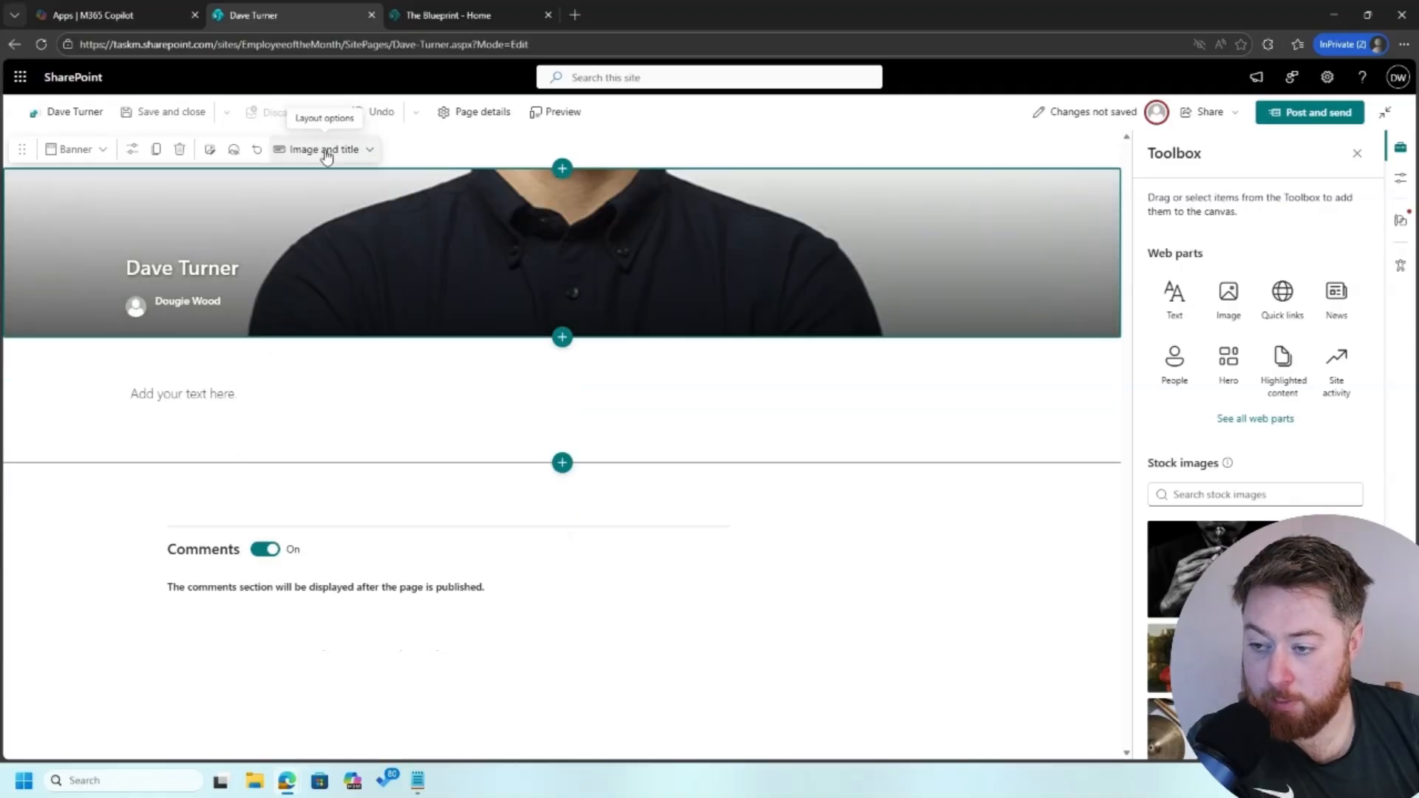
click(325, 150)
click(326, 281)
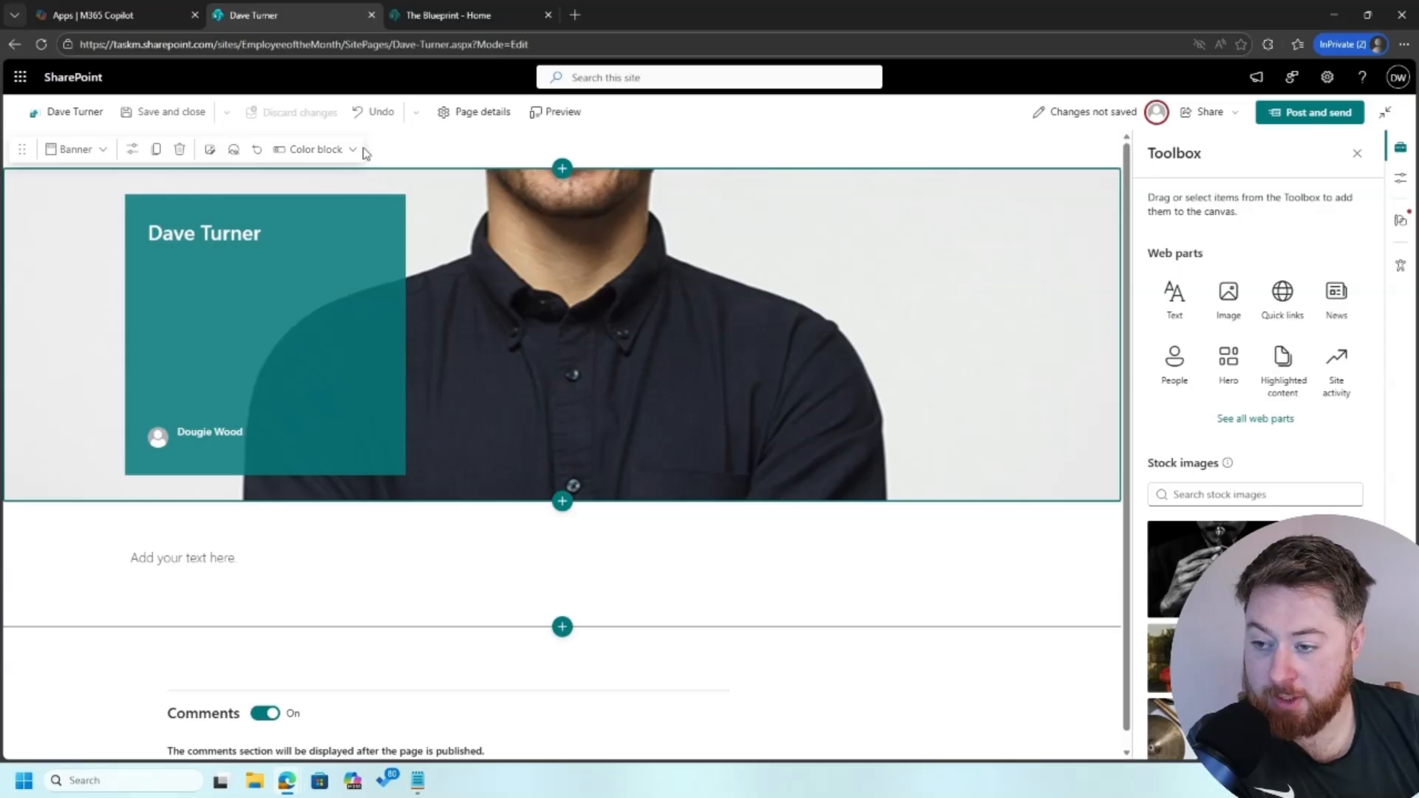
click(321, 149)
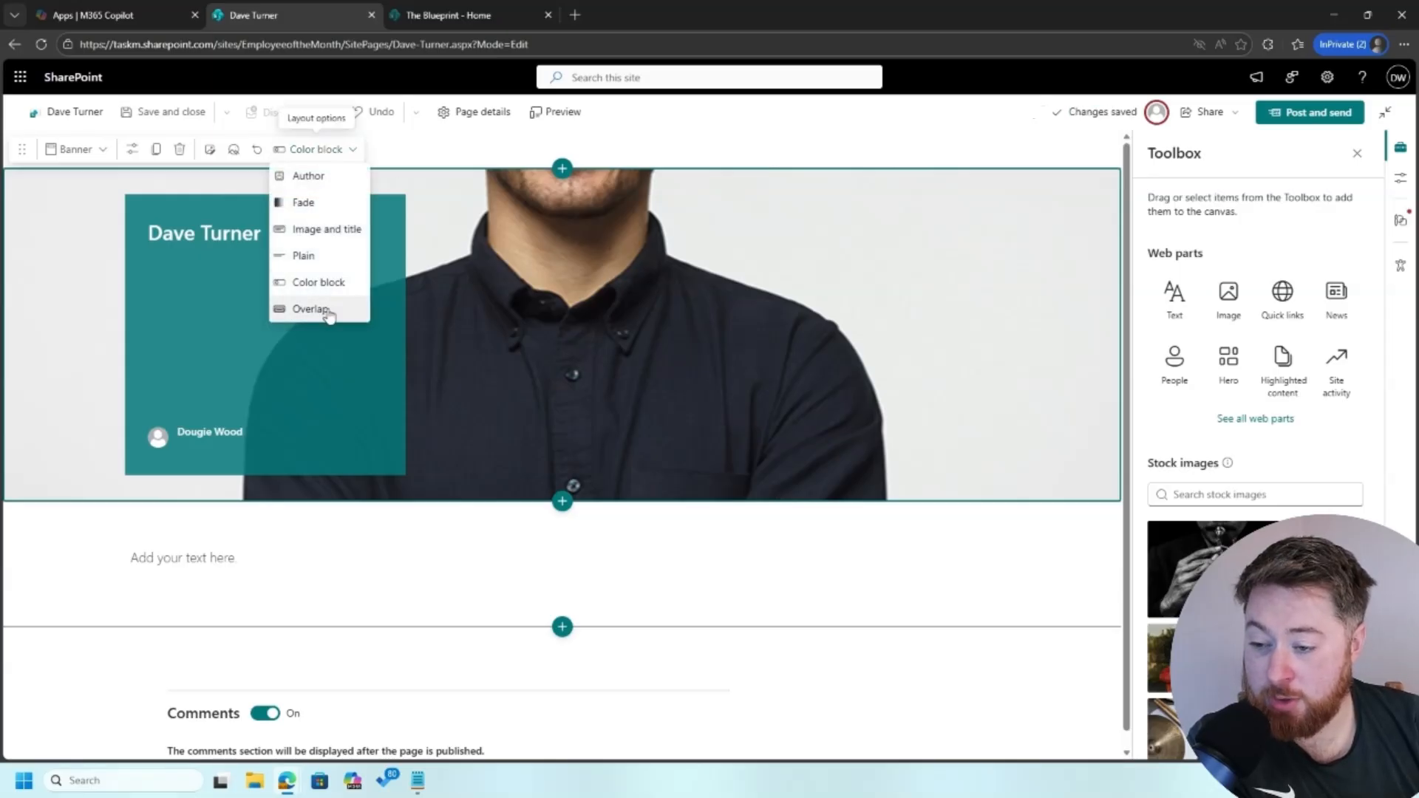
click(310, 309)
click(314, 149)
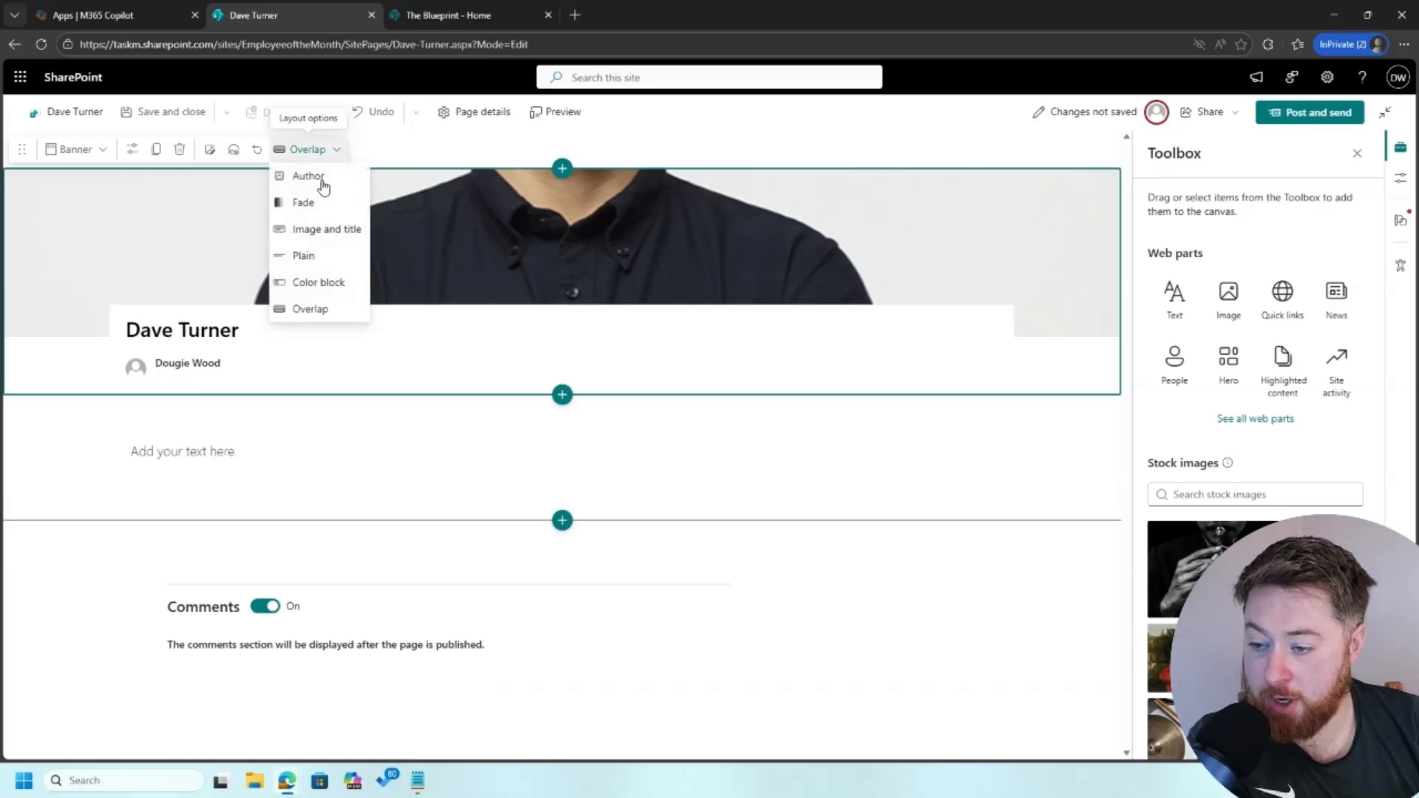
click(332, 271)
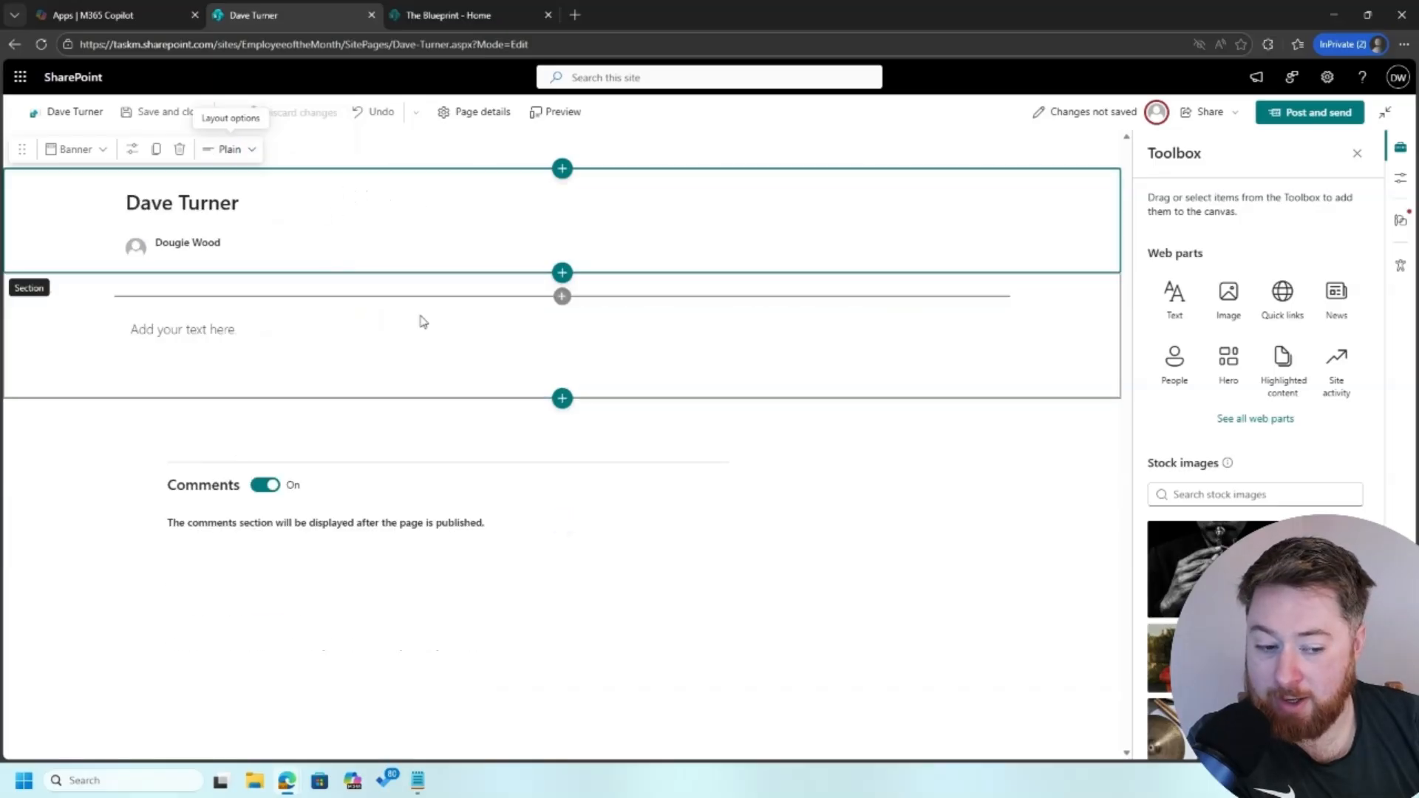
click(365, 333)
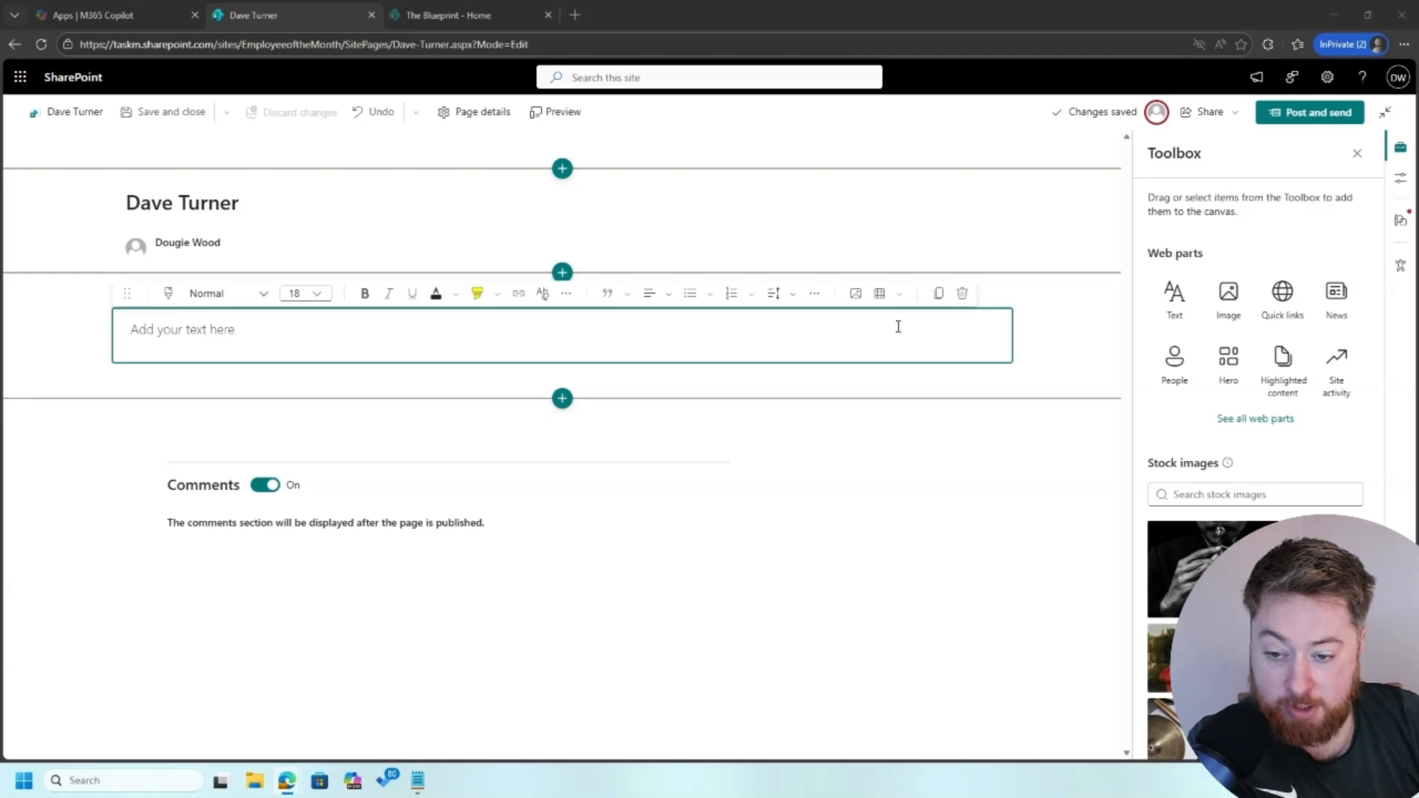
Paste the full article into the body and post it without sending an email
click(714, 337)
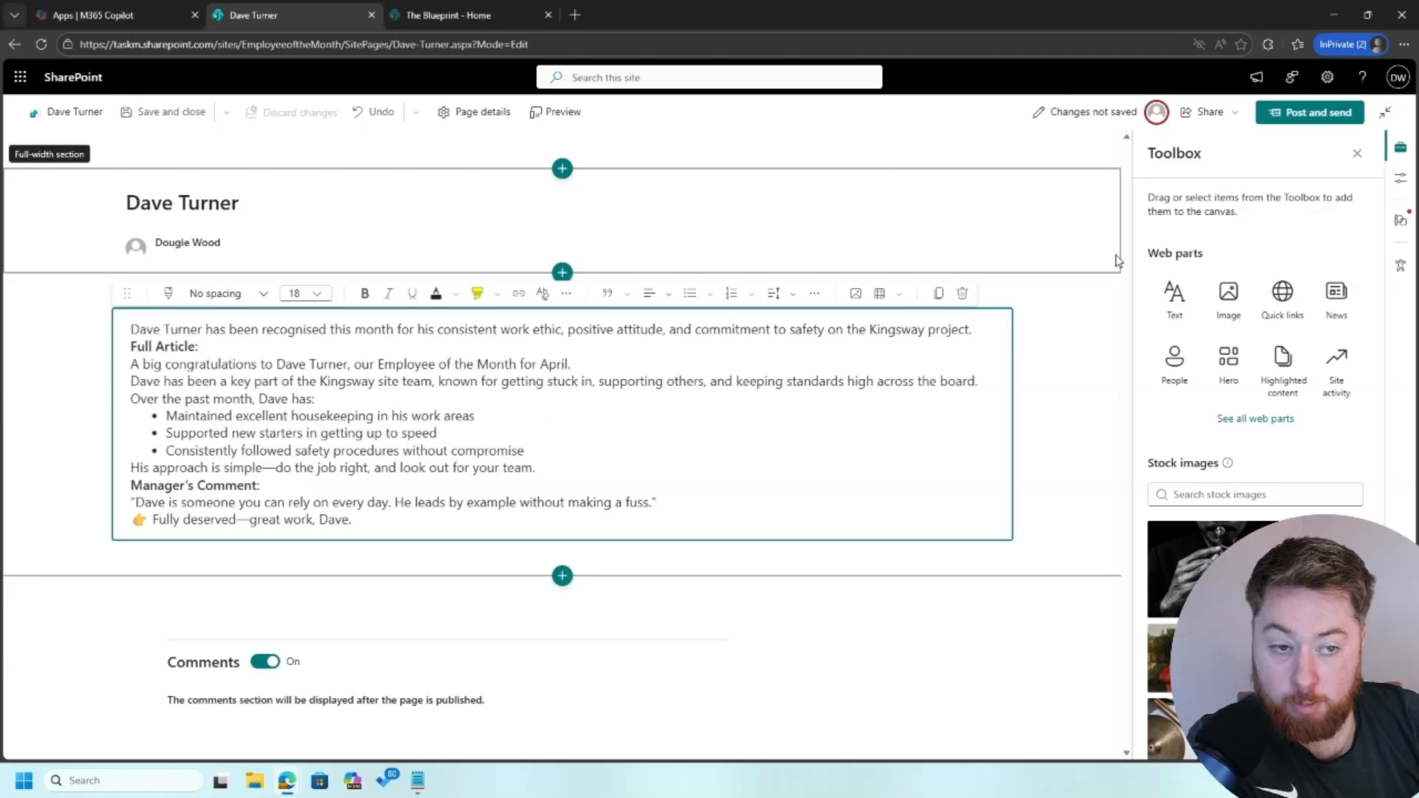
click(1305, 112)
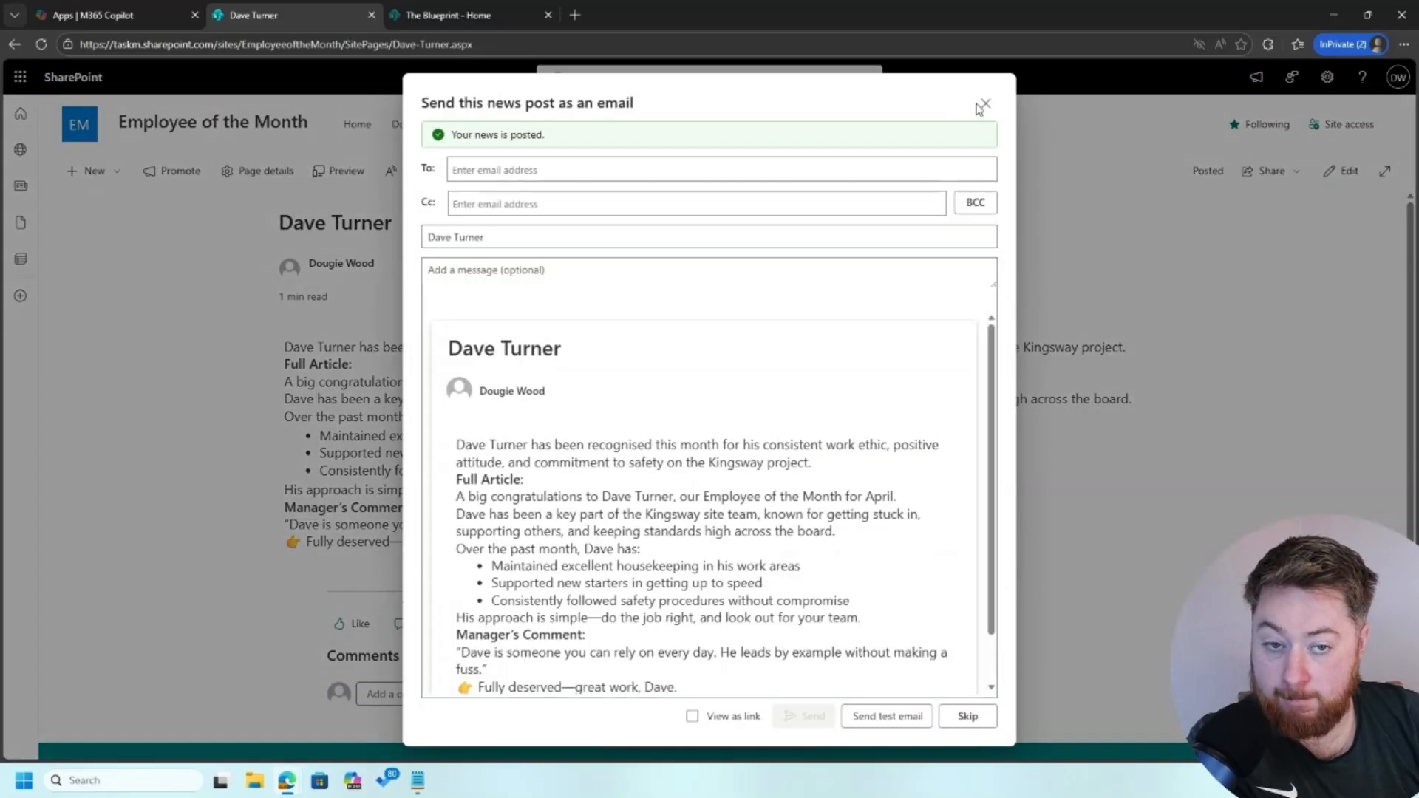
click(984, 105)
Create a new blank news post
click(106, 173)
click(119, 201)
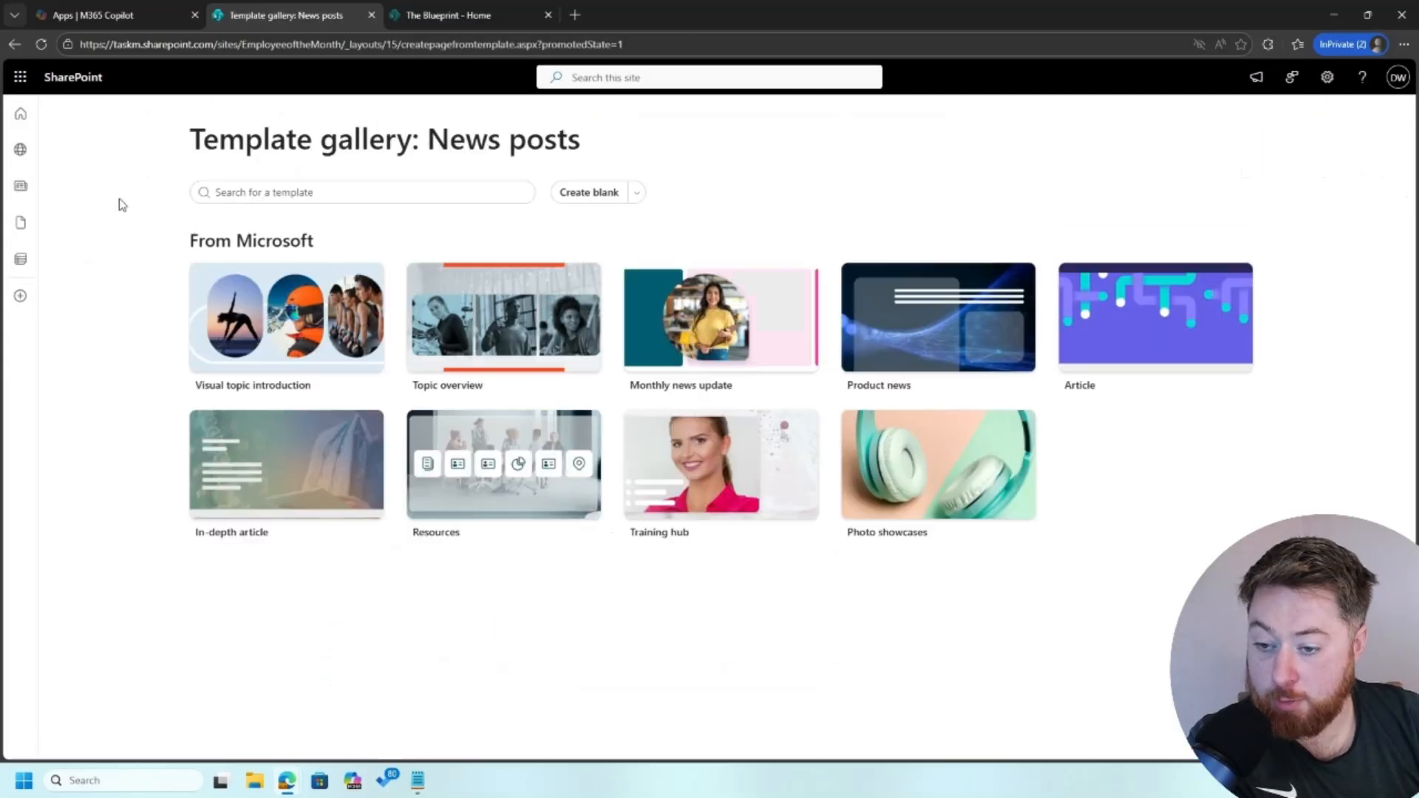
click(599, 198)
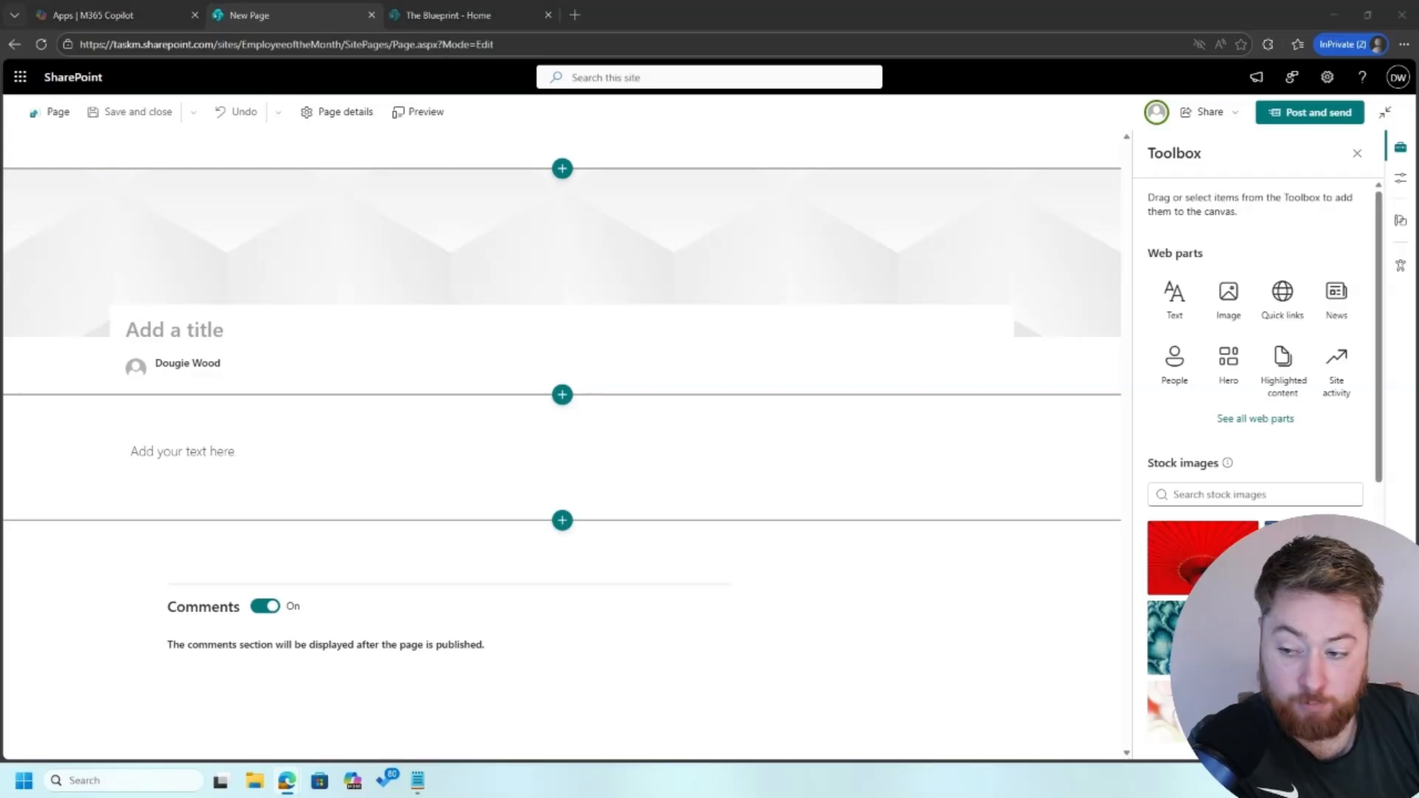
Title the new post with the second employee's name and paste her article into the body
click(258, 327)
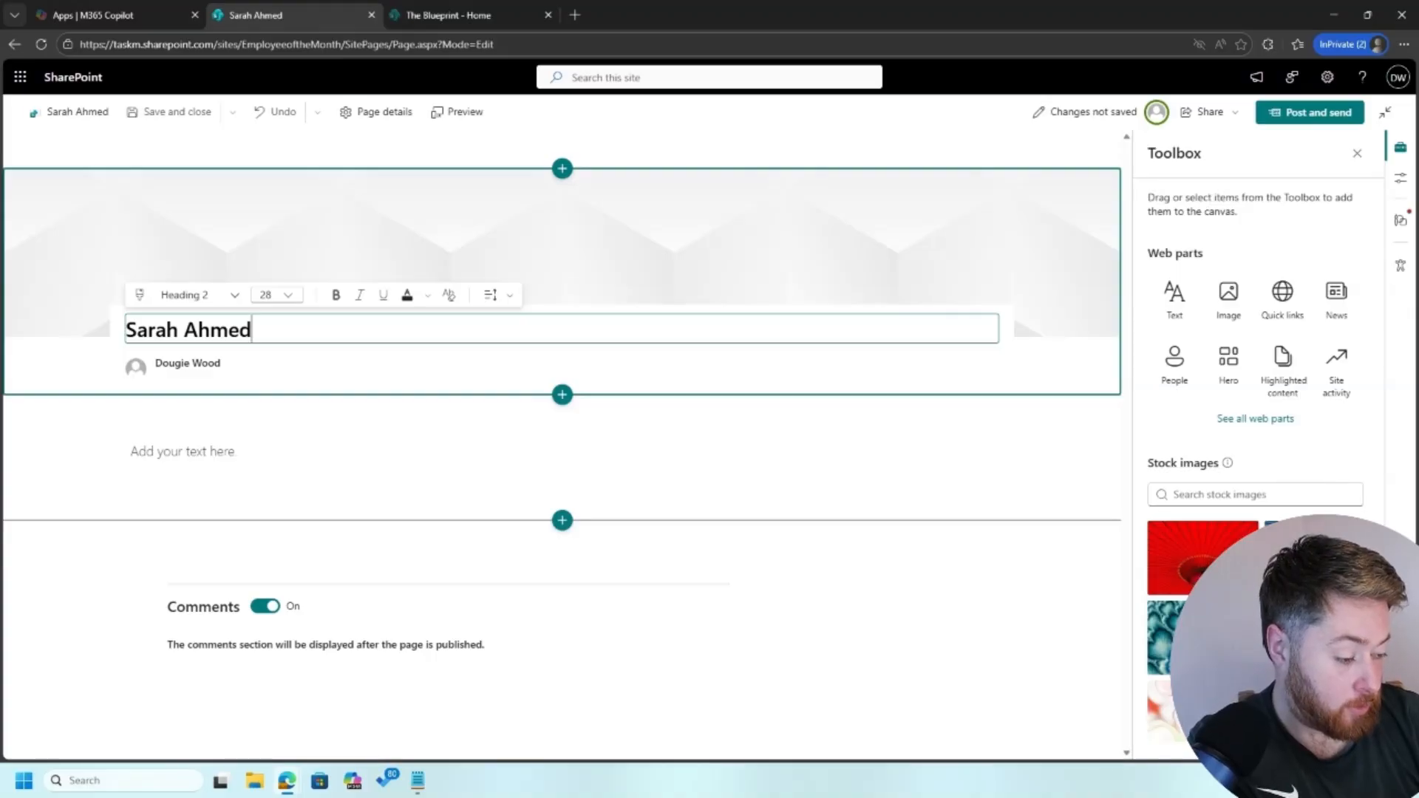
key(alt+Tab)
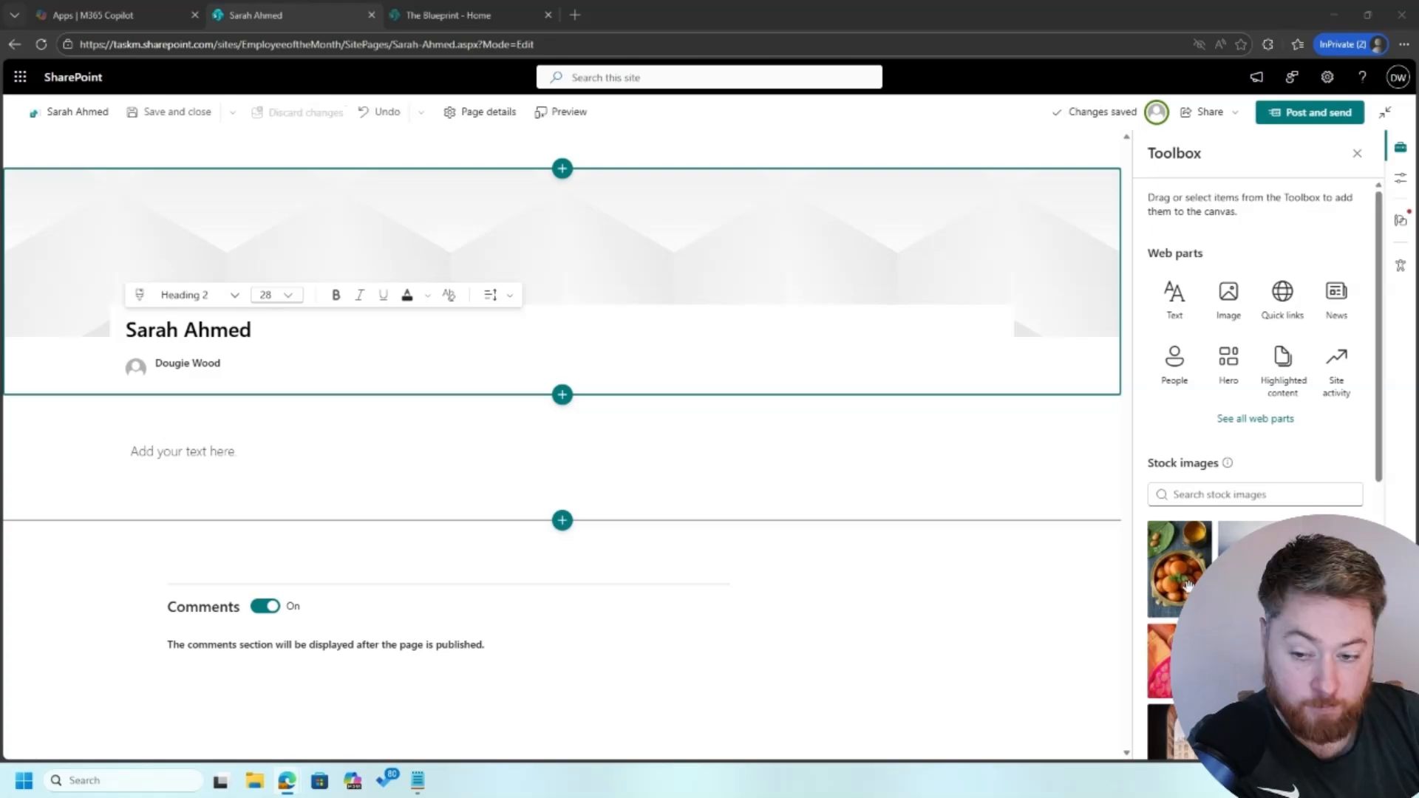
click(307, 454)
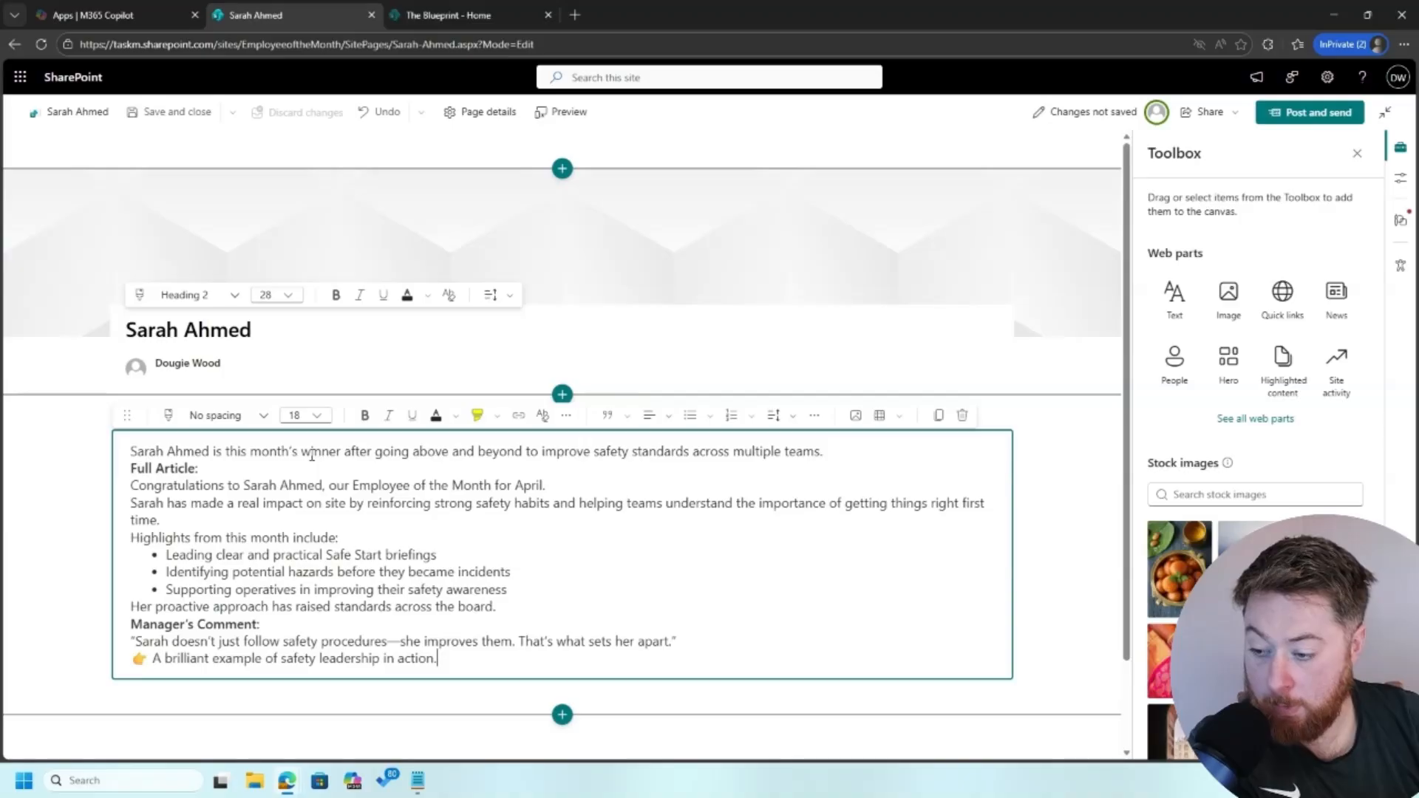
click(205, 247)
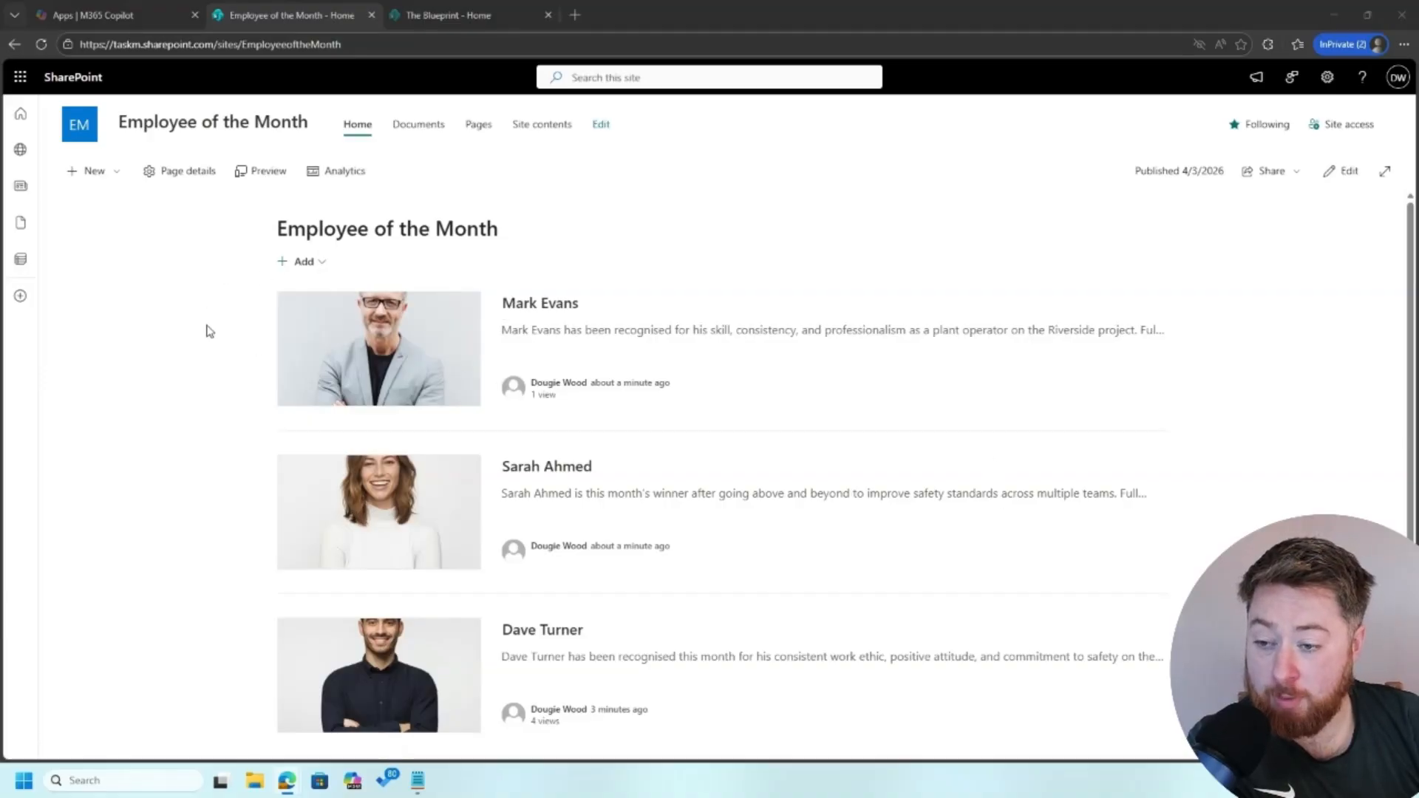
On The Blueprint home, set the news section's source to the Employee of the Month site
scroll(206, 330, down, 1)
scroll(206, 330, up, 1)
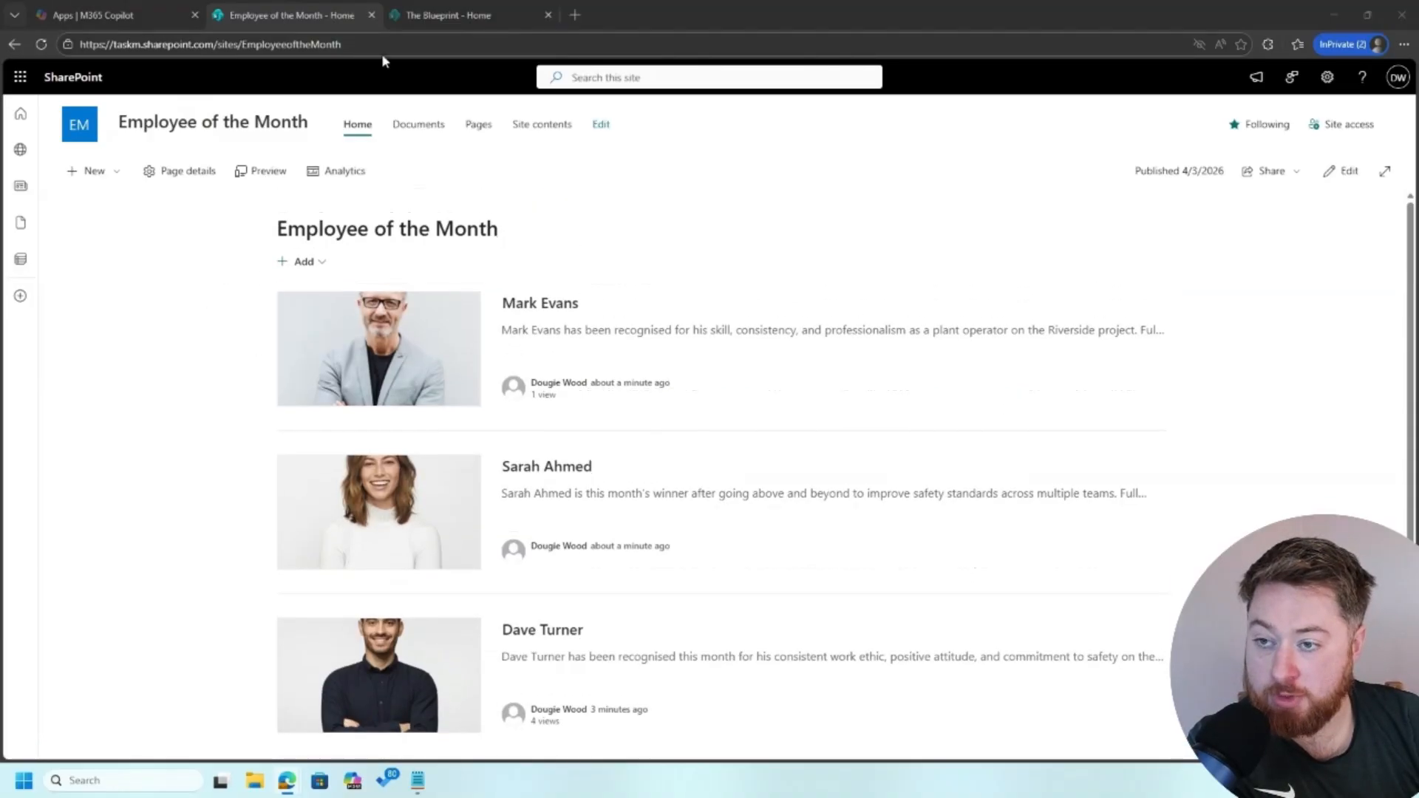
click(420, 20)
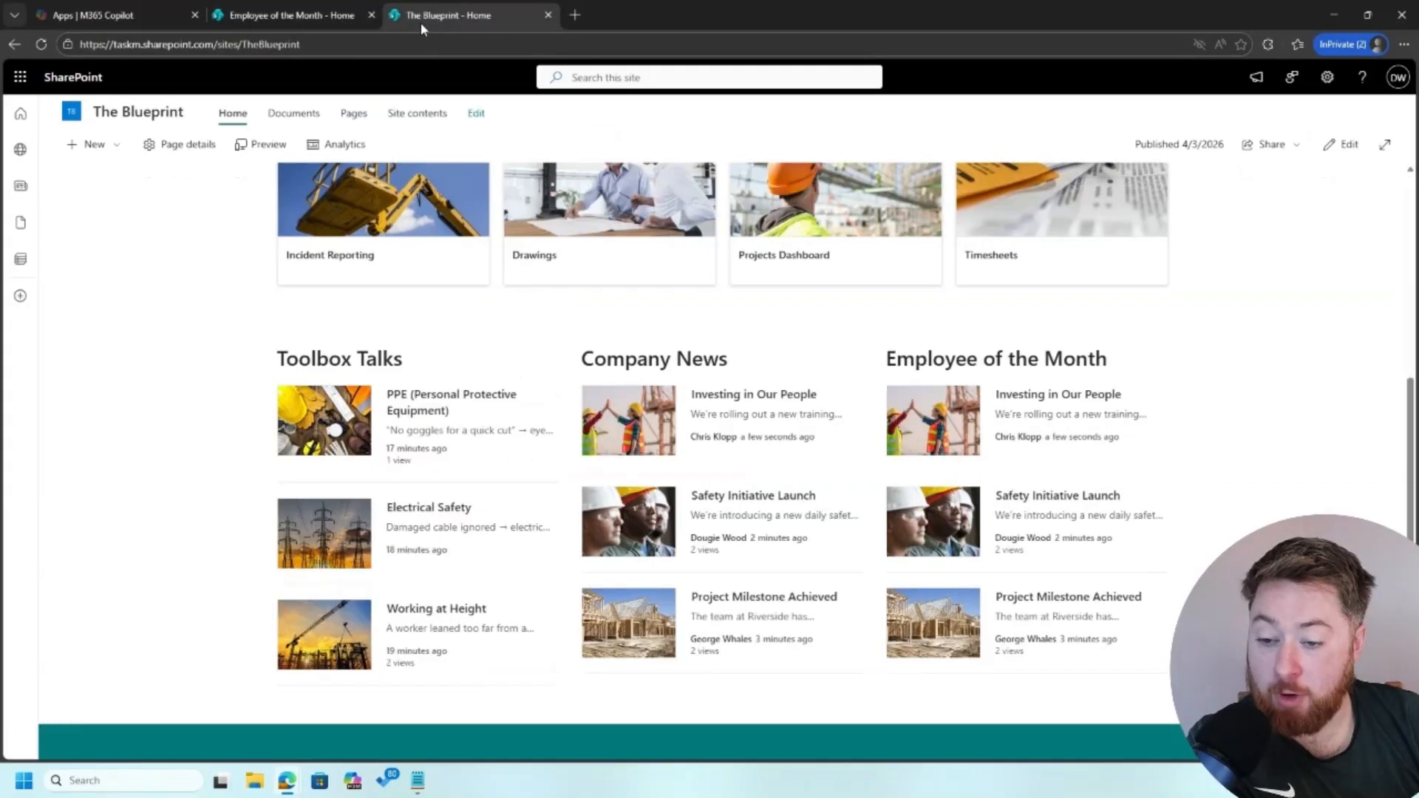
click(1357, 144)
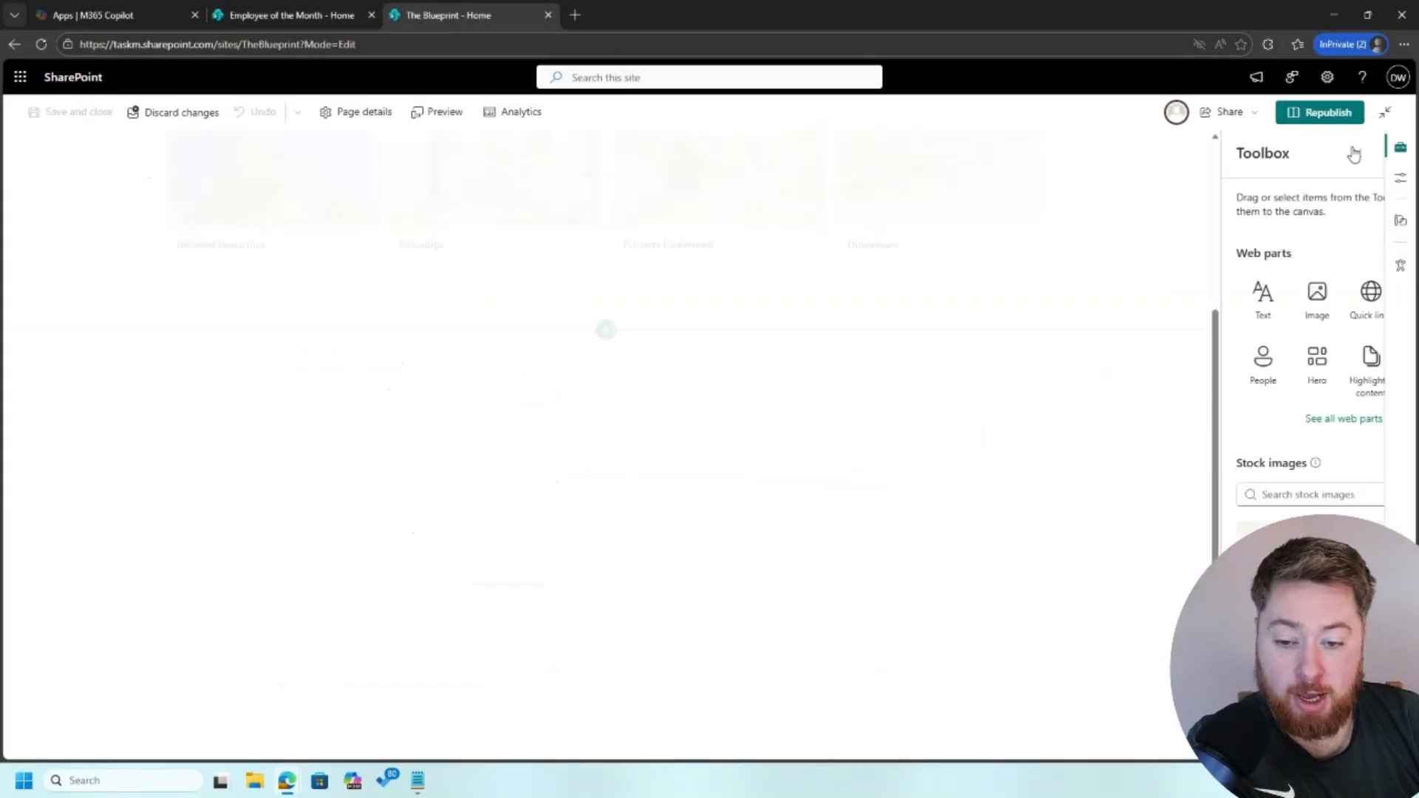
click(824, 394)
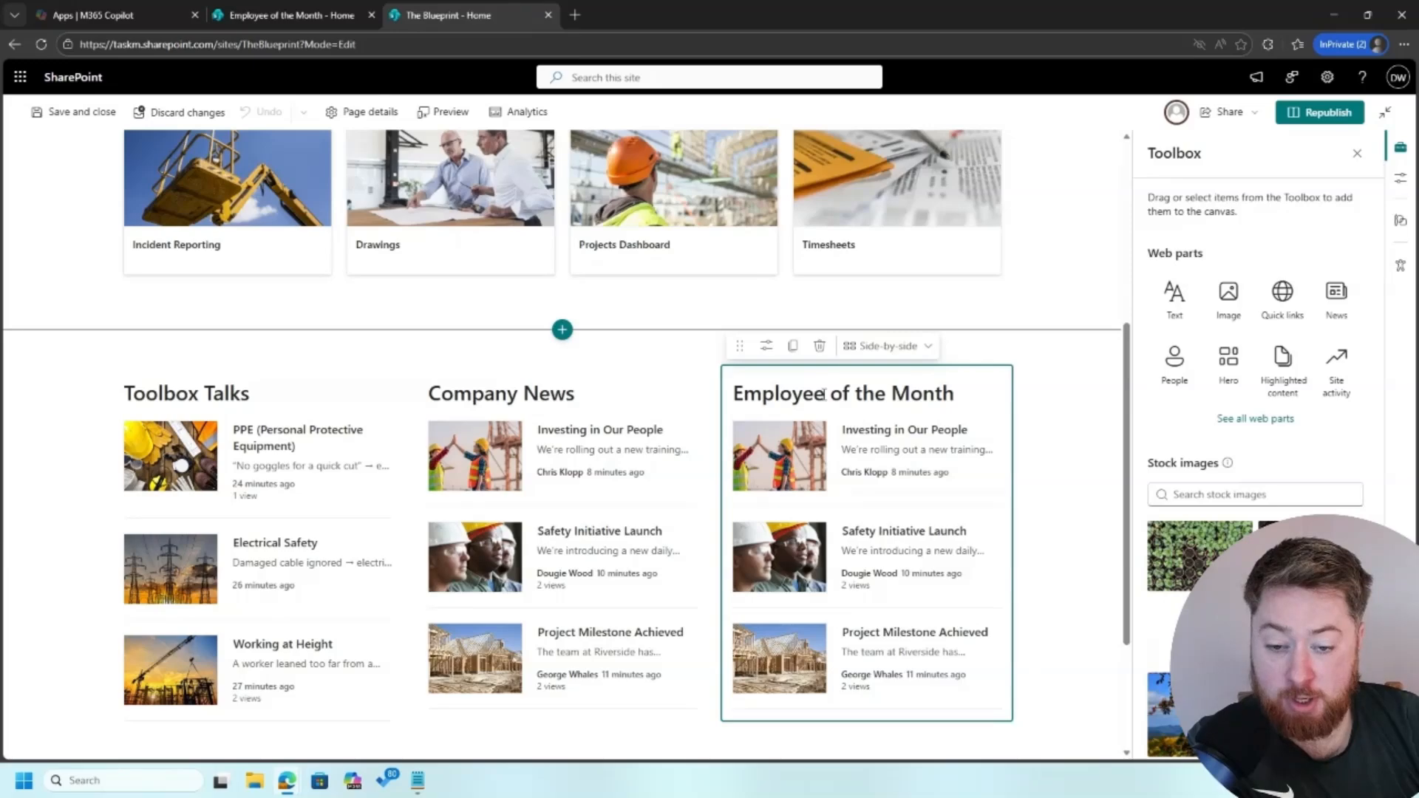
click(766, 349)
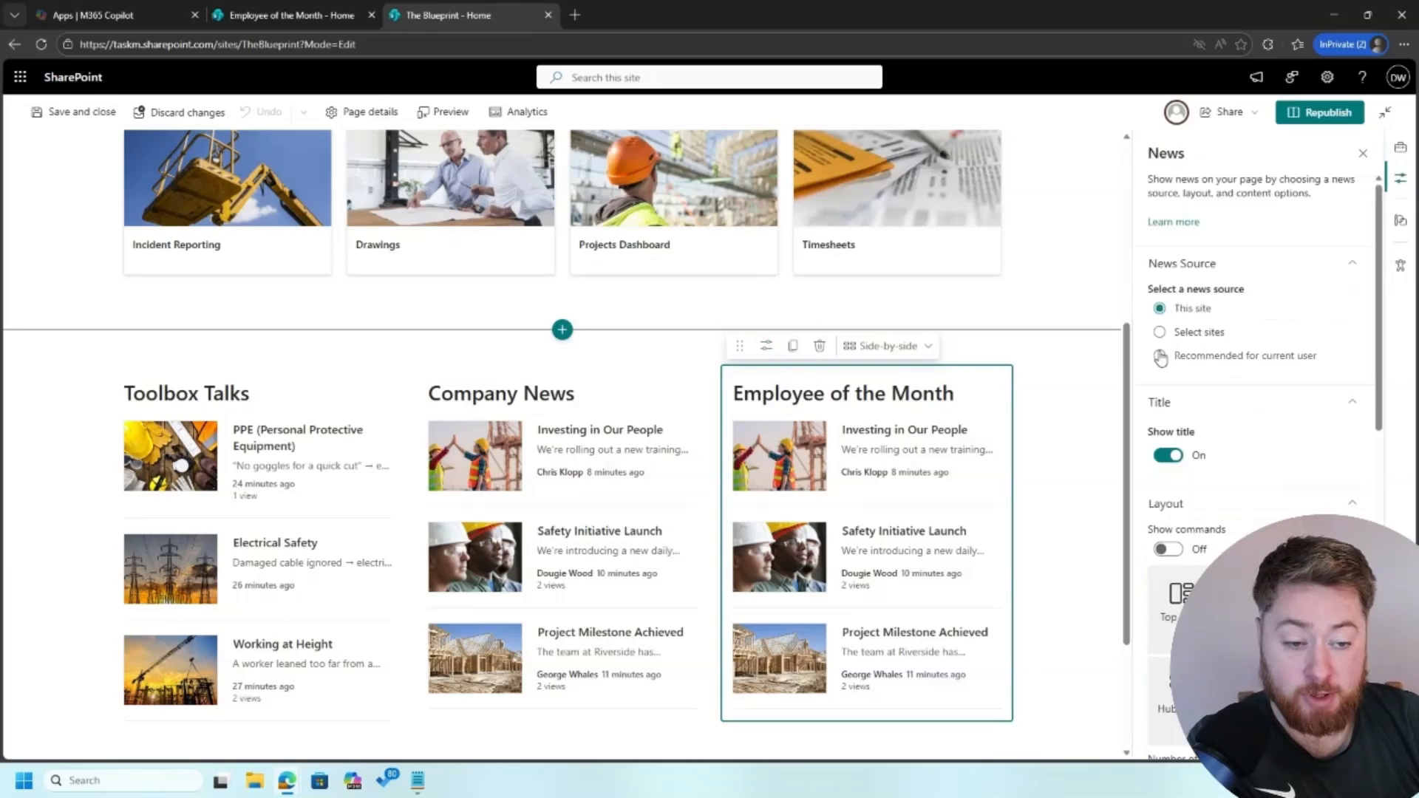
click(1199, 333)
click(1236, 537)
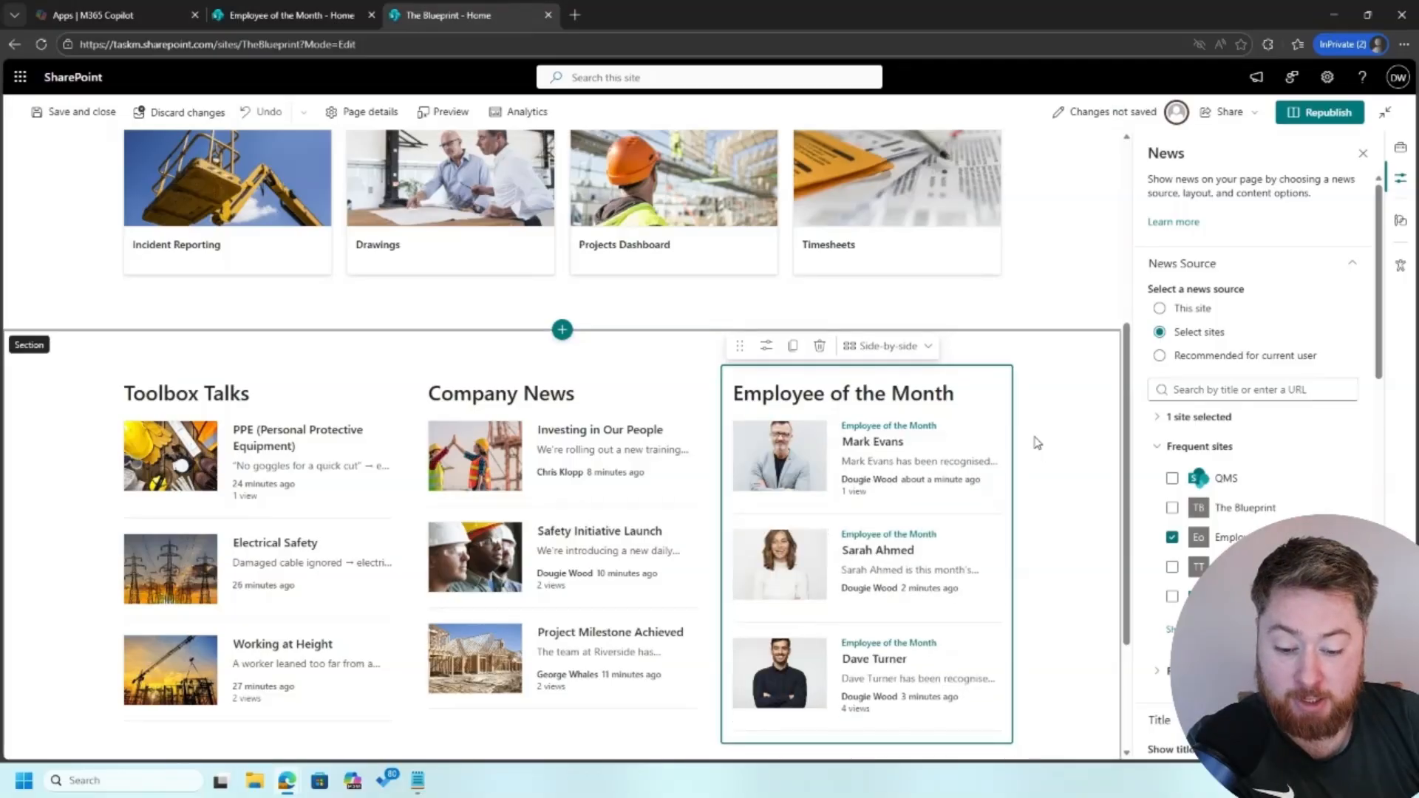
scroll(1043, 492, down, 1)
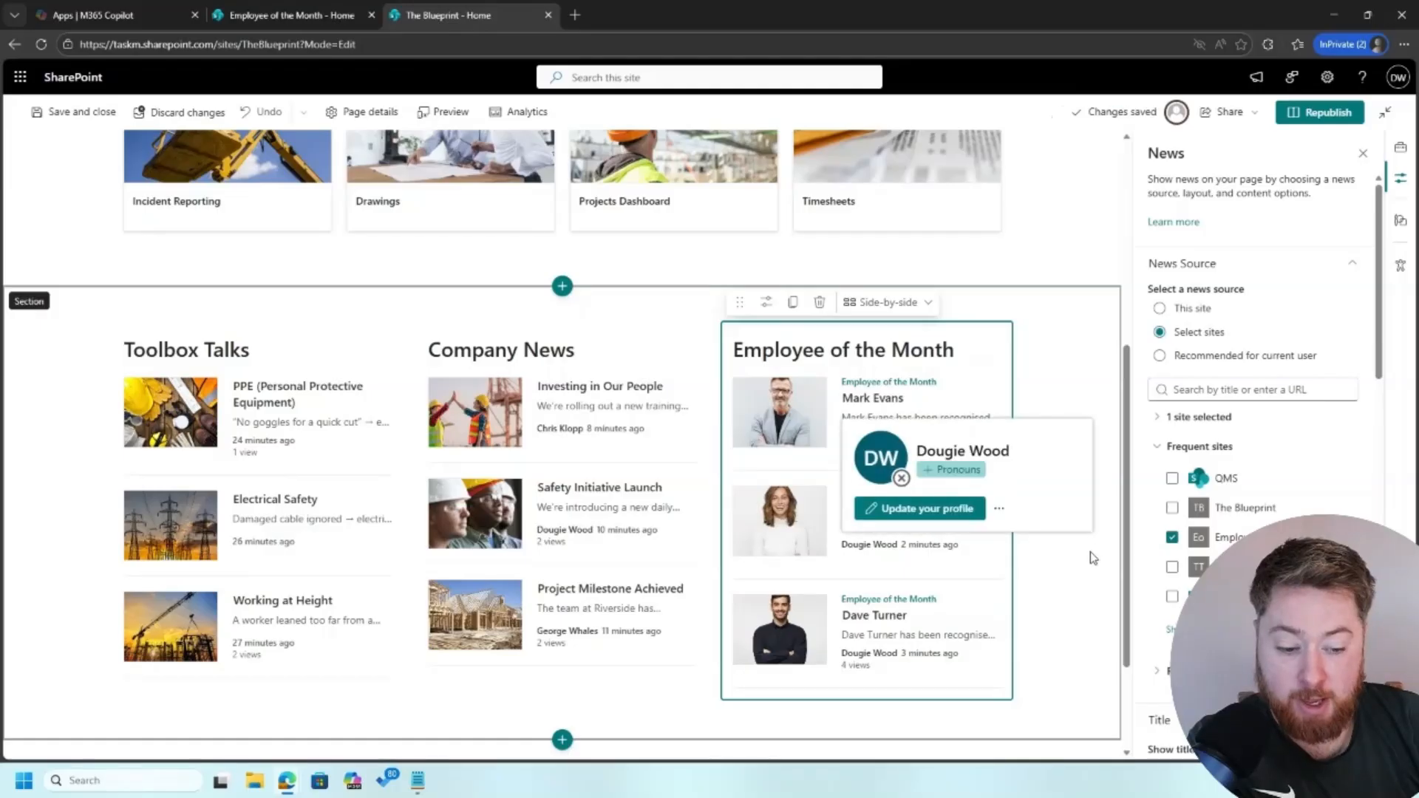
scroll(1220, 449, down, 5)
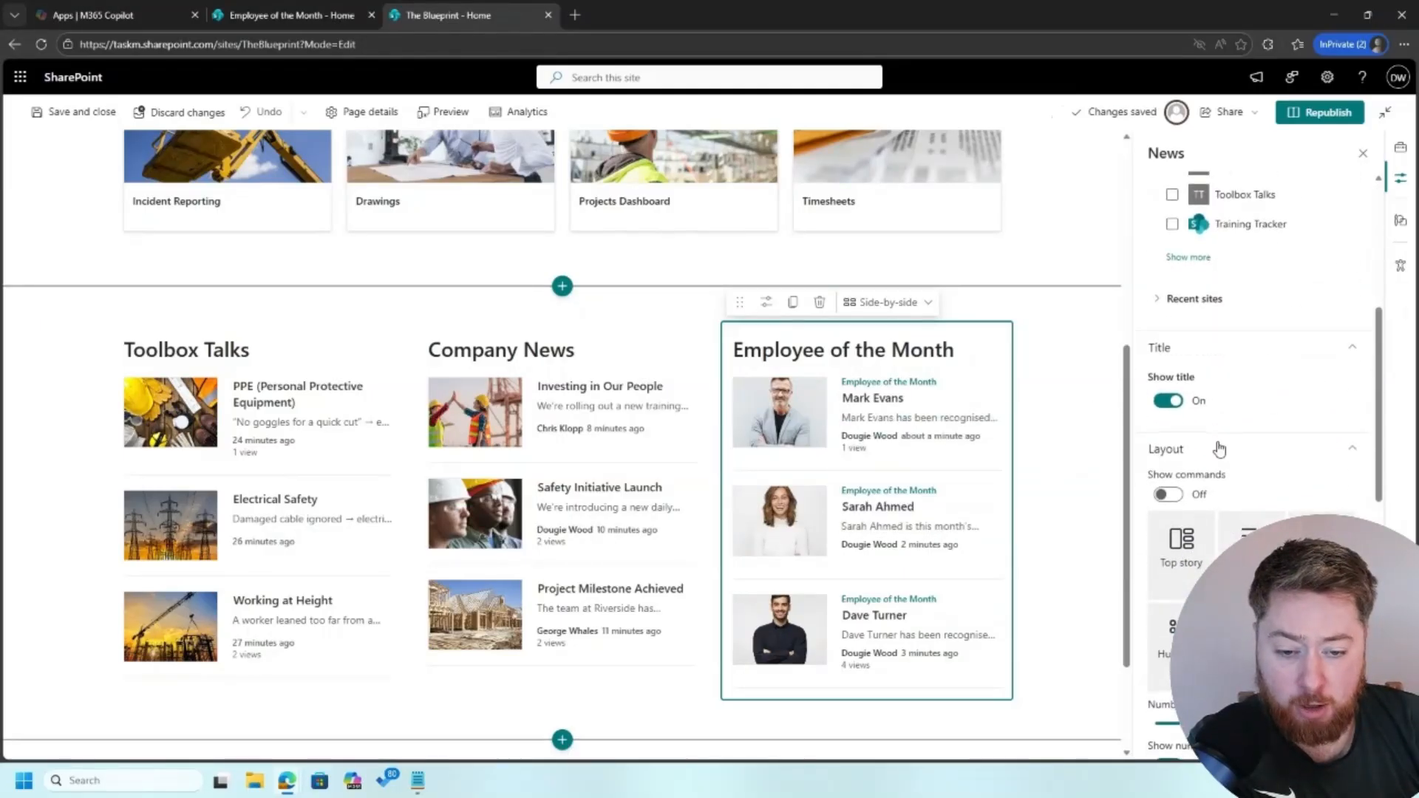
Keep the section title but hide the site and author labels on news cards
click(1169, 403)
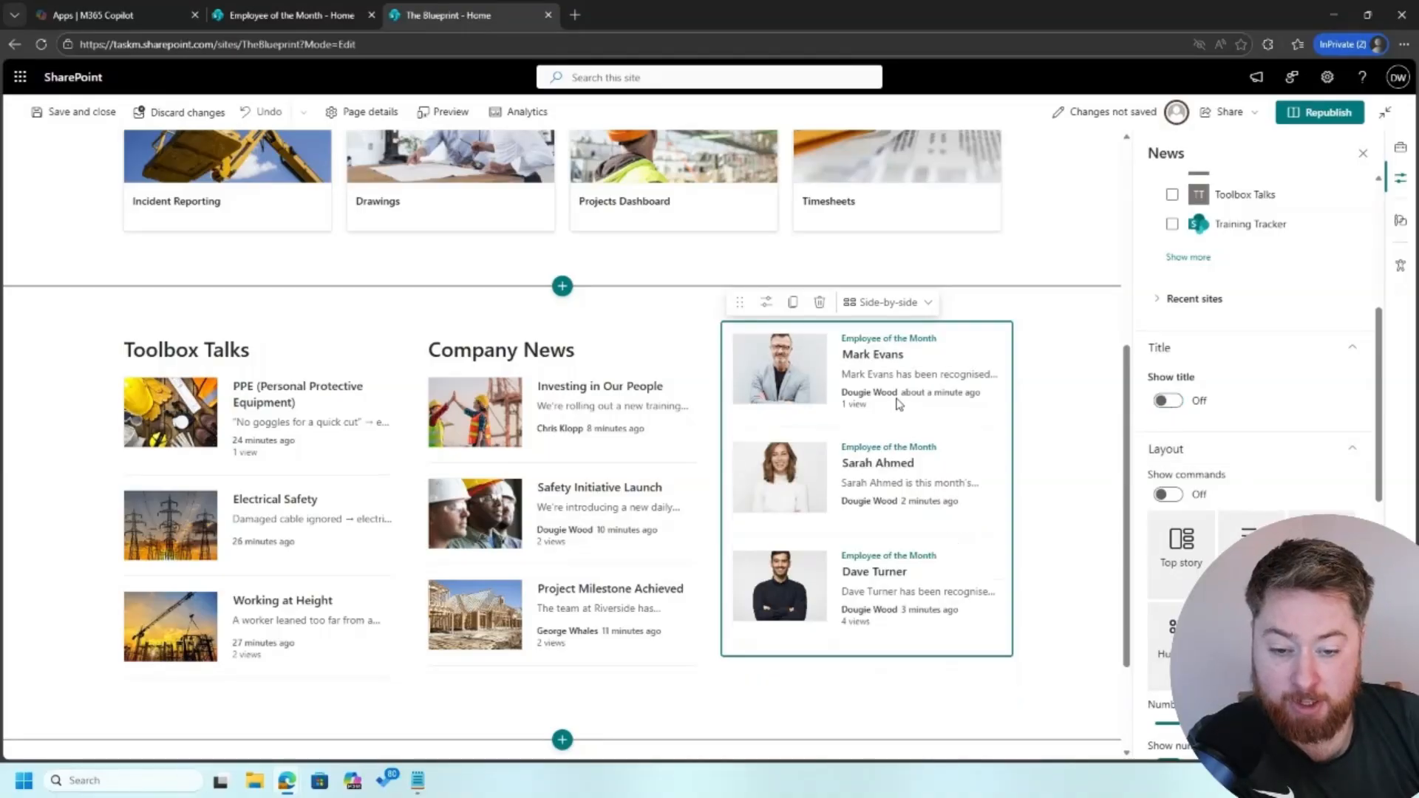
click(1167, 400)
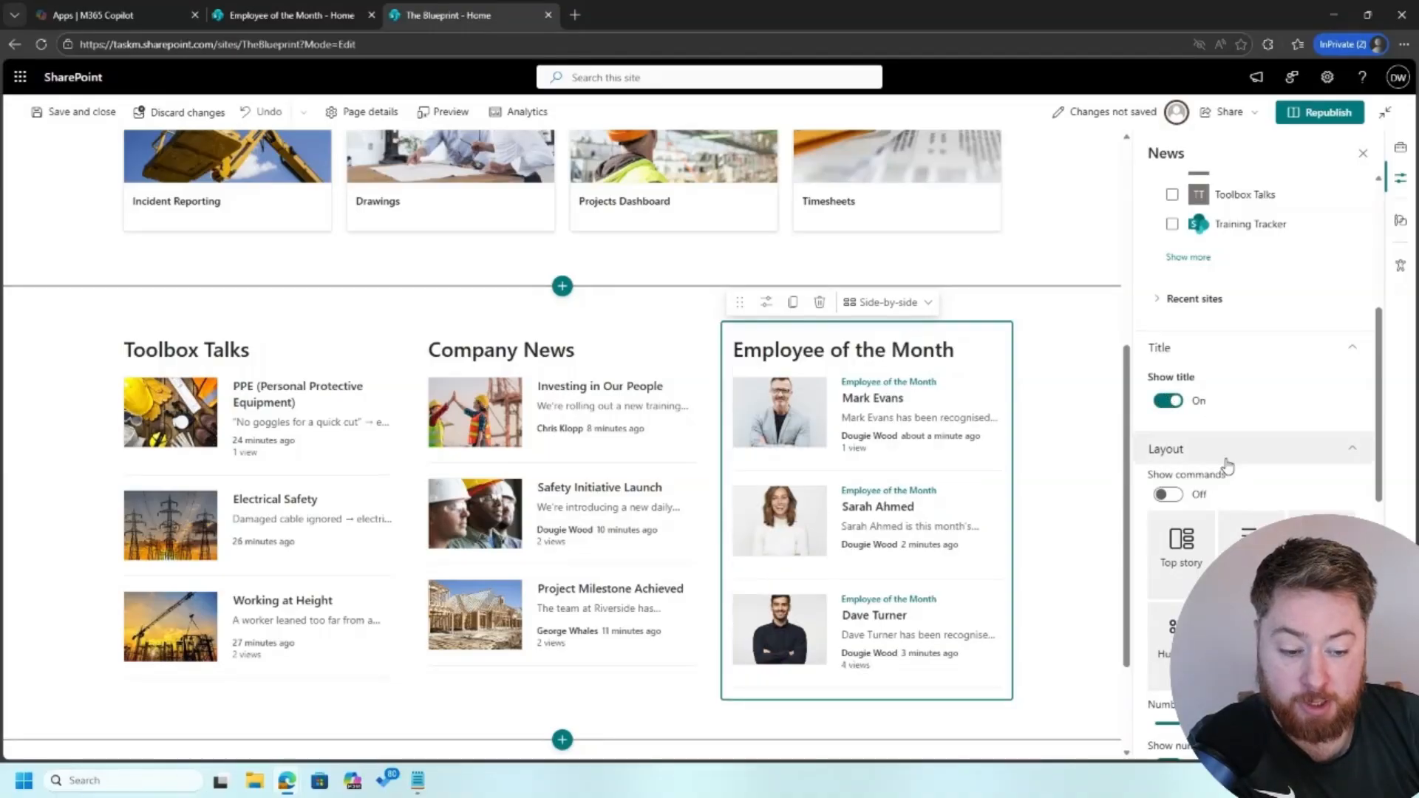
scroll(1221, 462, down, 2)
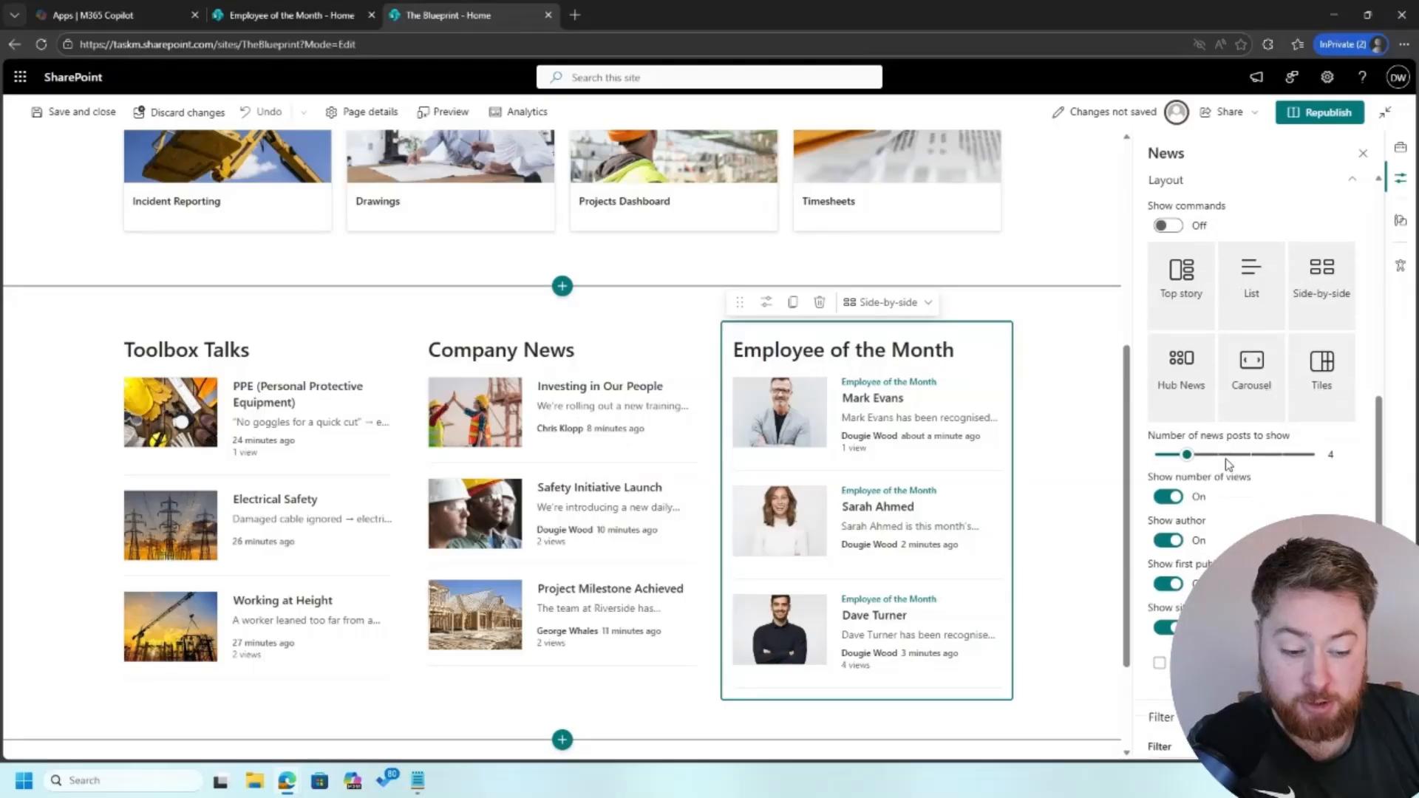
scroll(1226, 460, down, 1)
click(1170, 610)
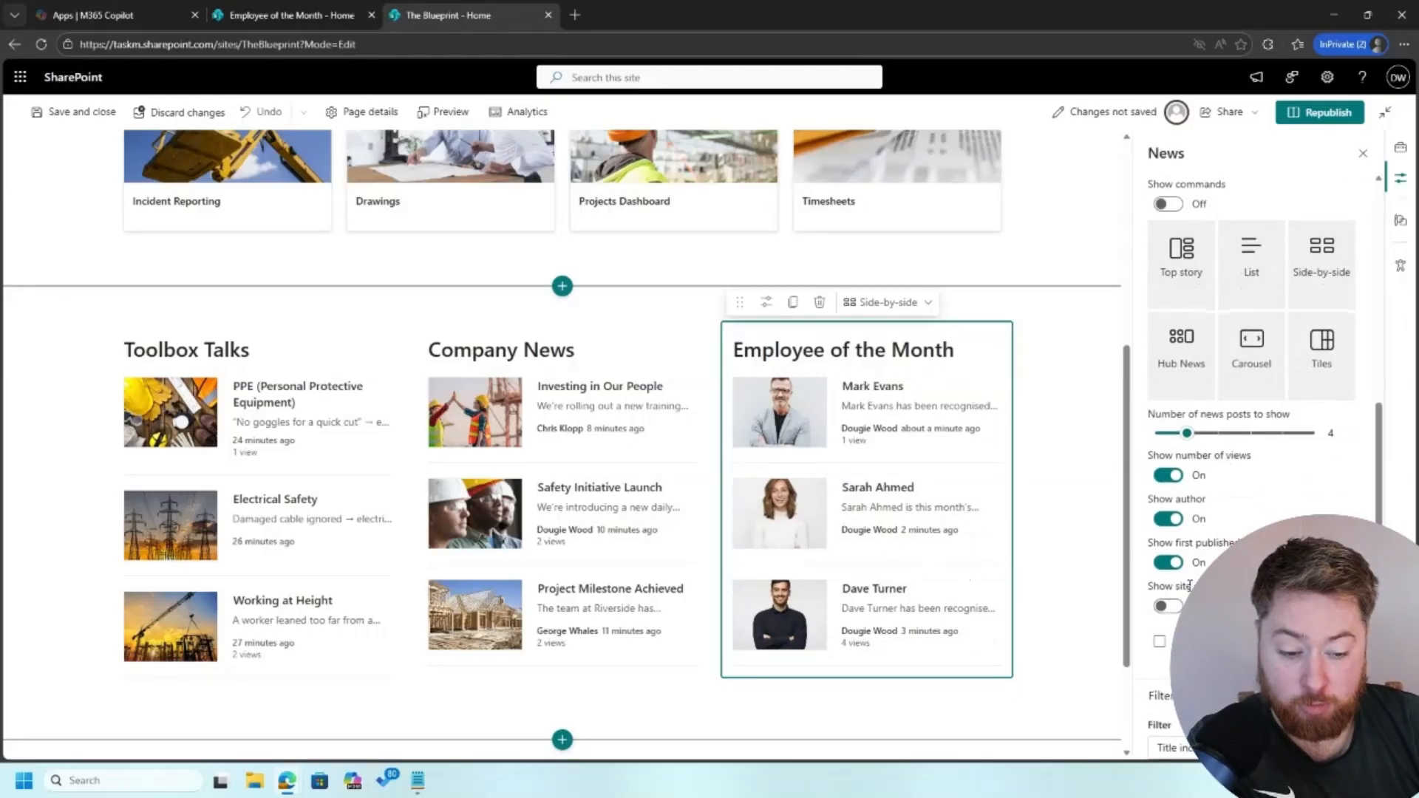
click(1175, 519)
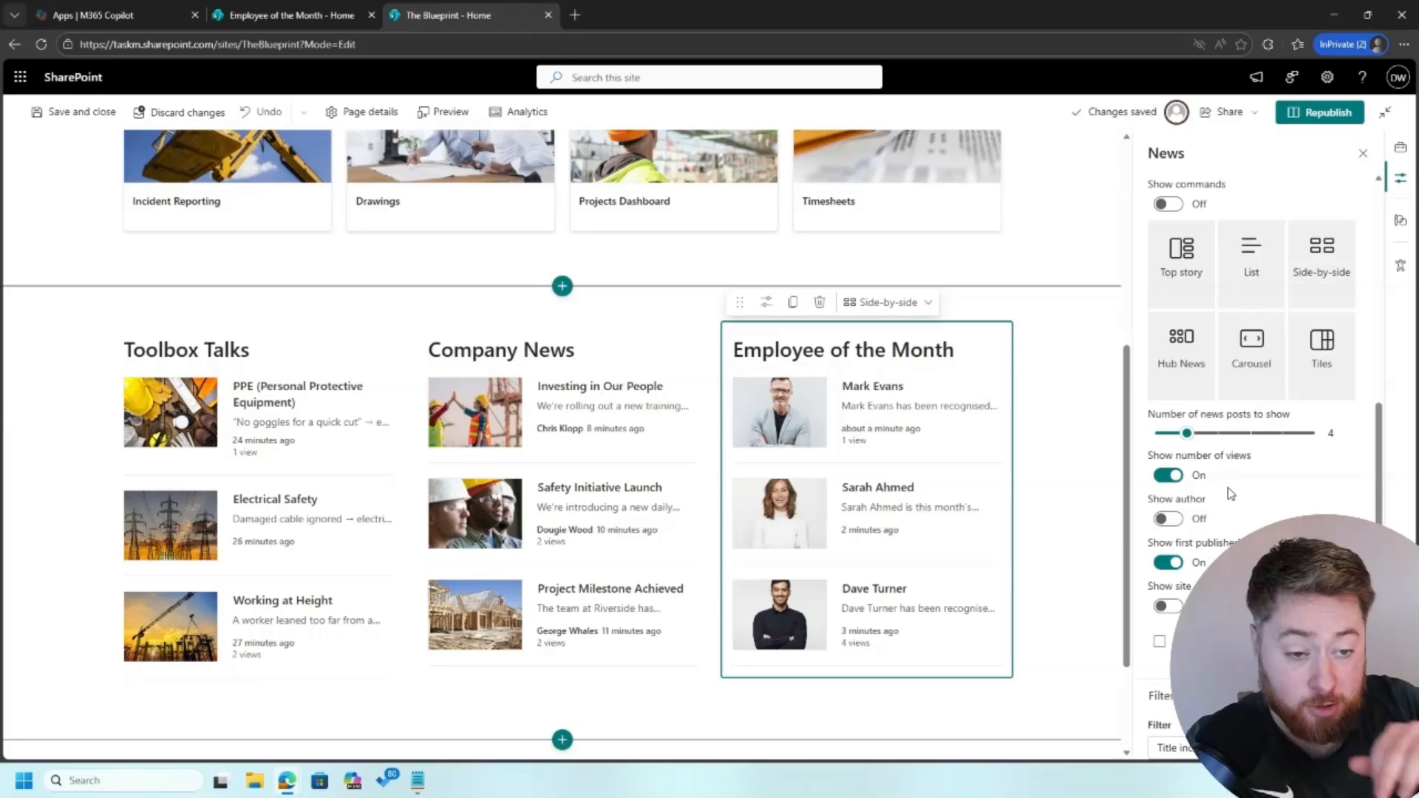
Switch to Carousel layout with automatic cycling and shorter slide timing, then republish
click(1260, 355)
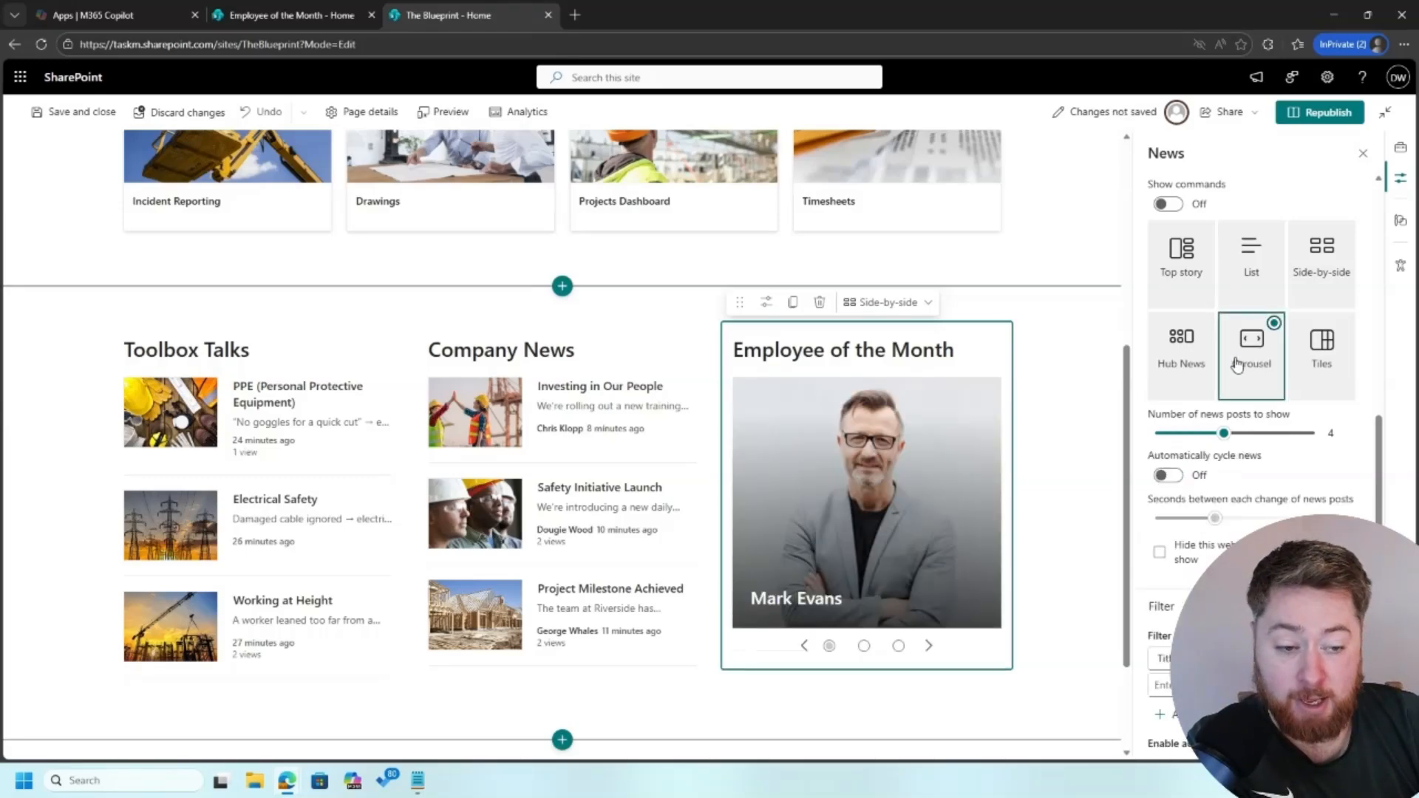
click(1169, 479)
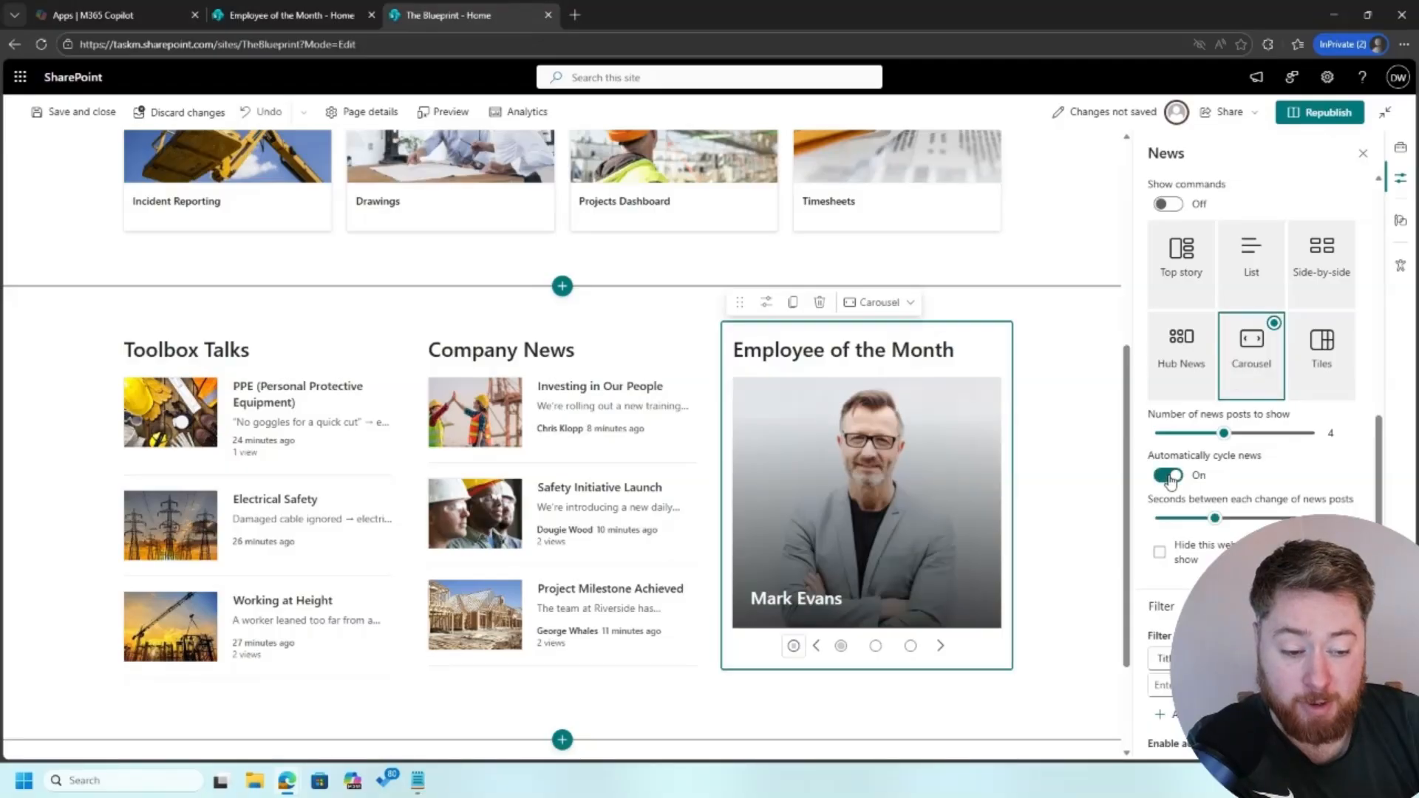
drag(1192, 522, 1177, 524)
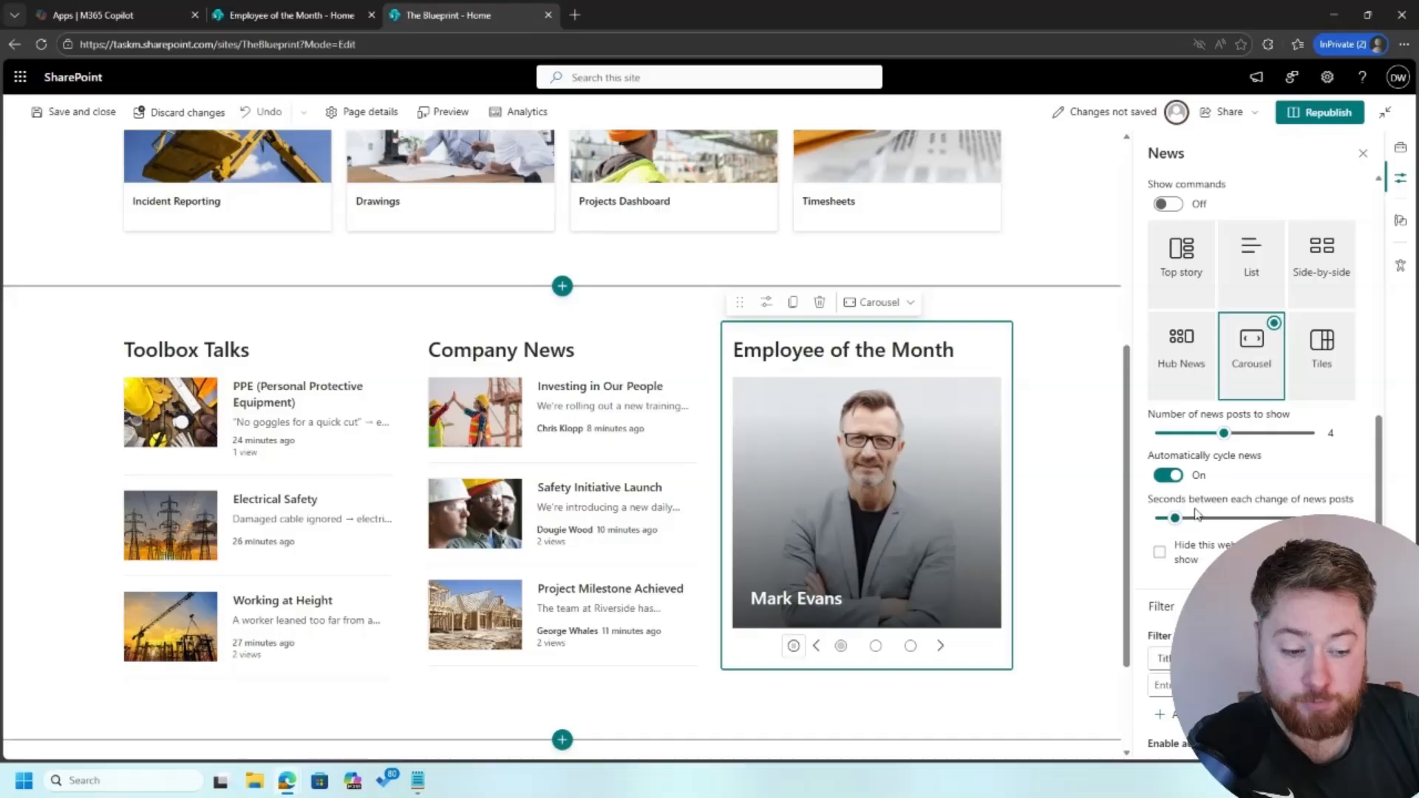
click(1320, 113)
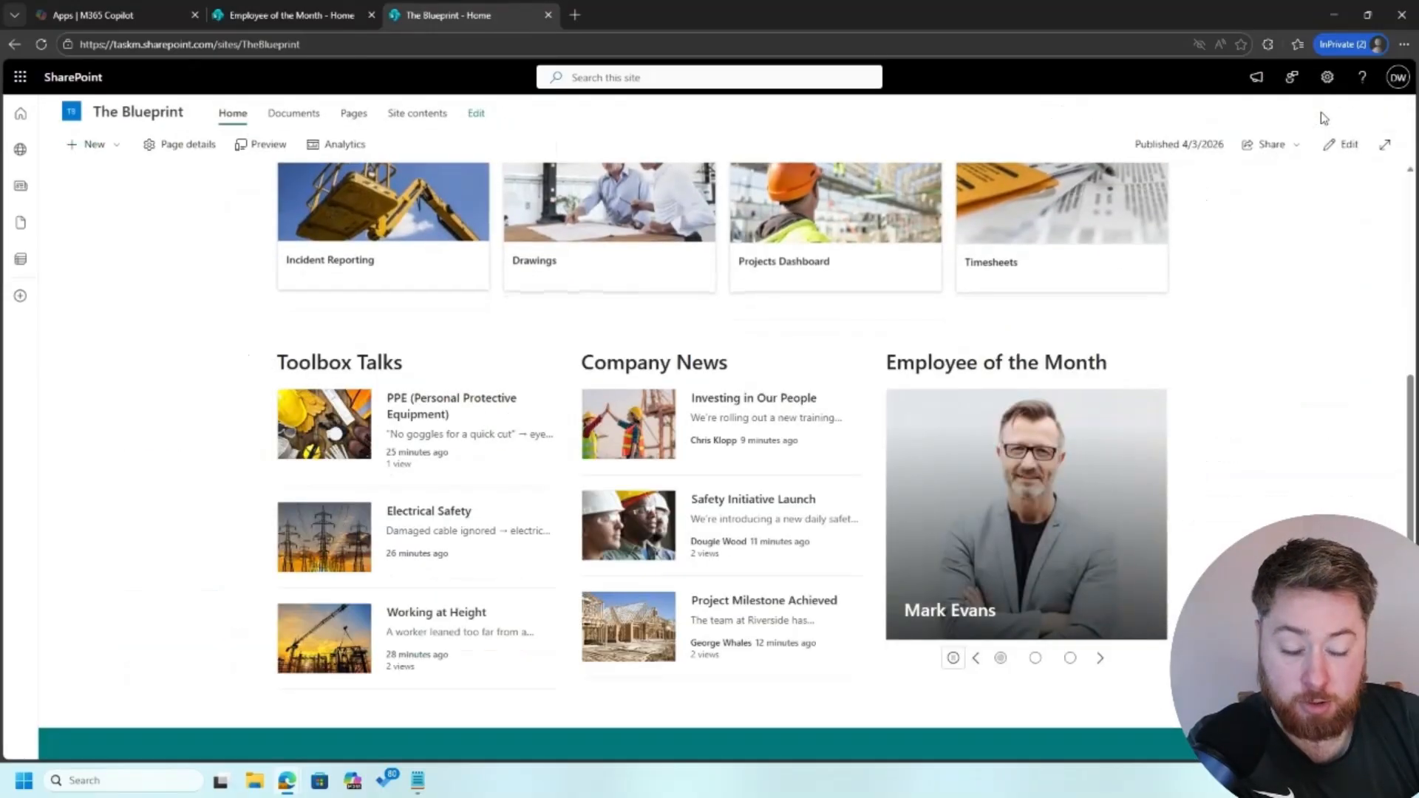